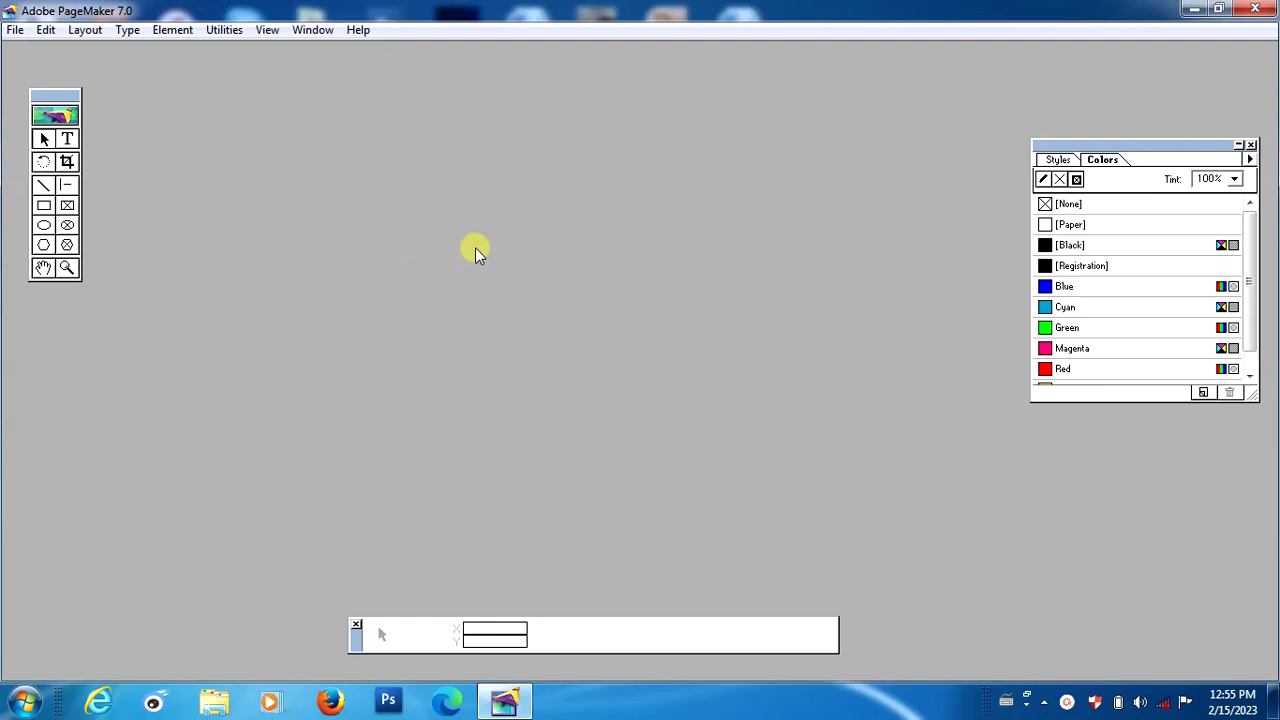
# Create a new single-sided A4 publication with one blank page.
pyautogui.click(20, 30)
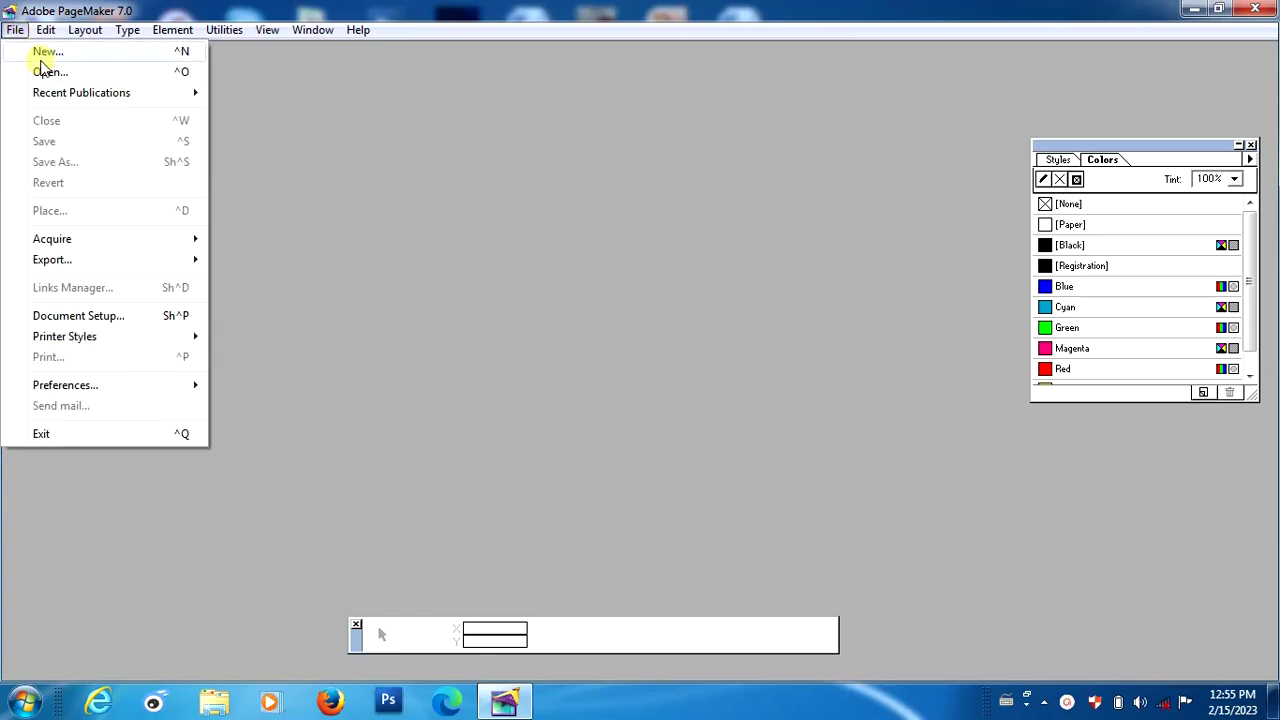
pyautogui.click(44, 56)
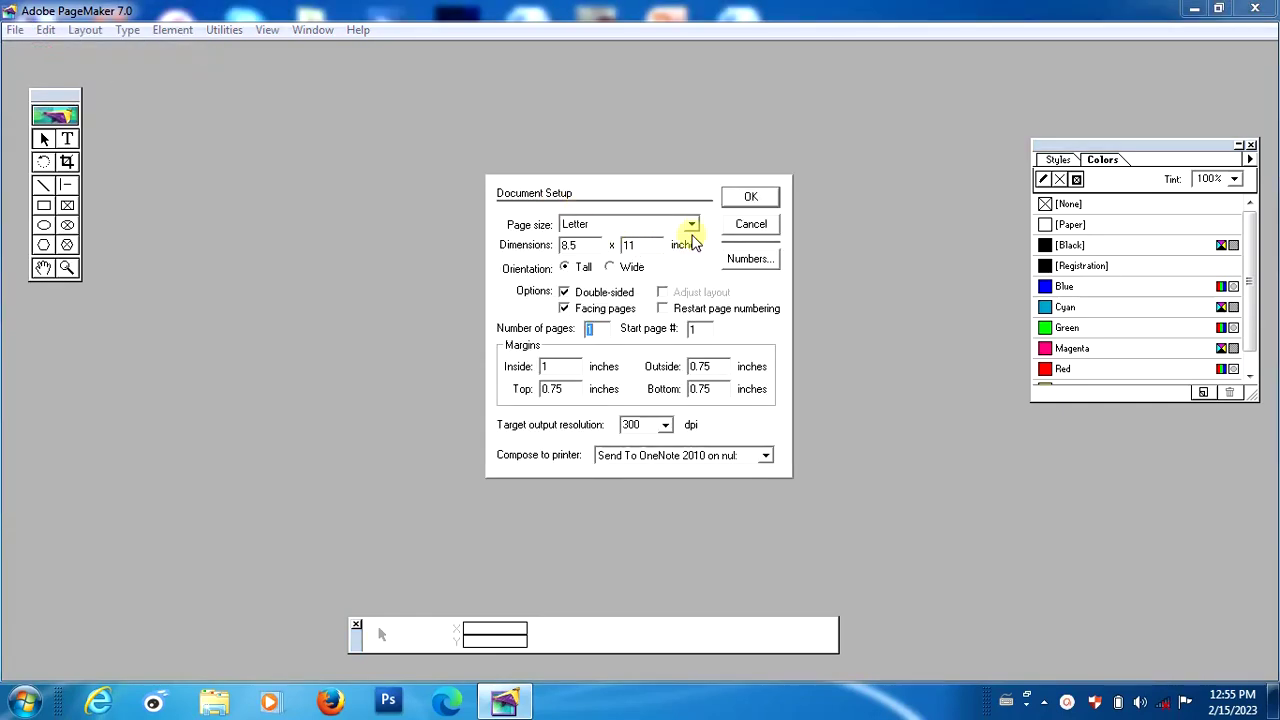
pyautogui.click(691, 224)
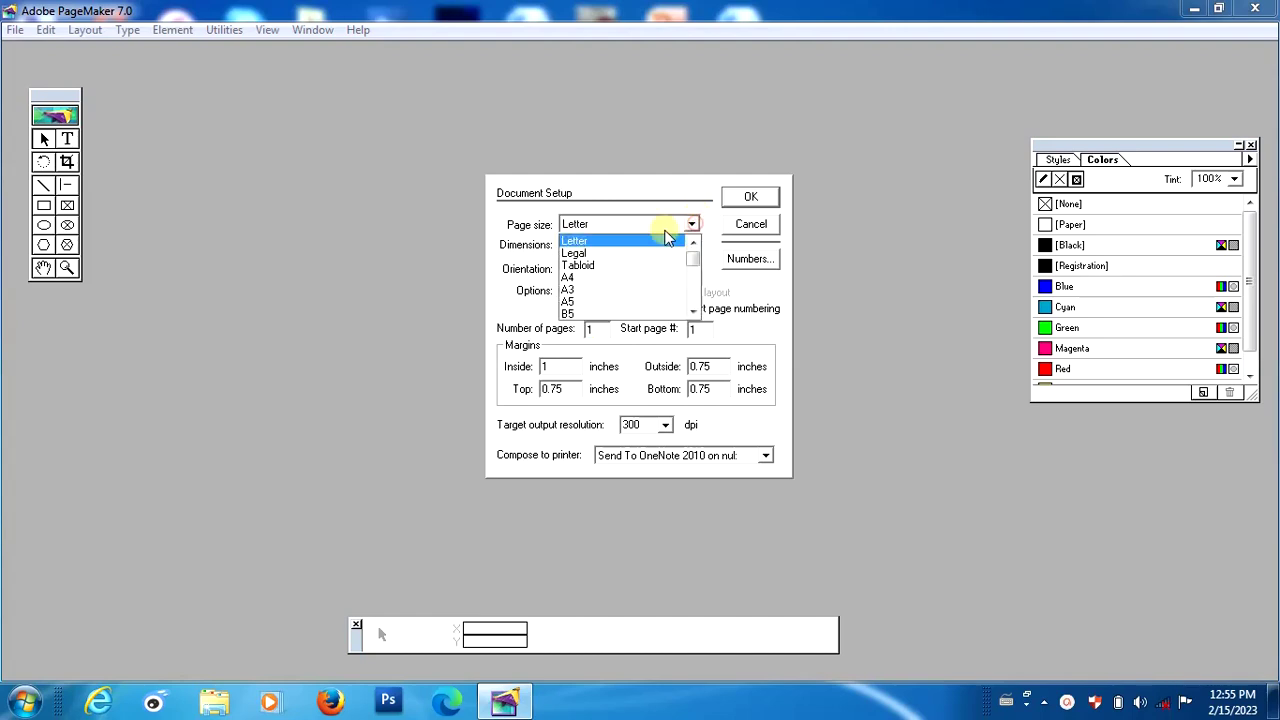
pyautogui.click(625, 279)
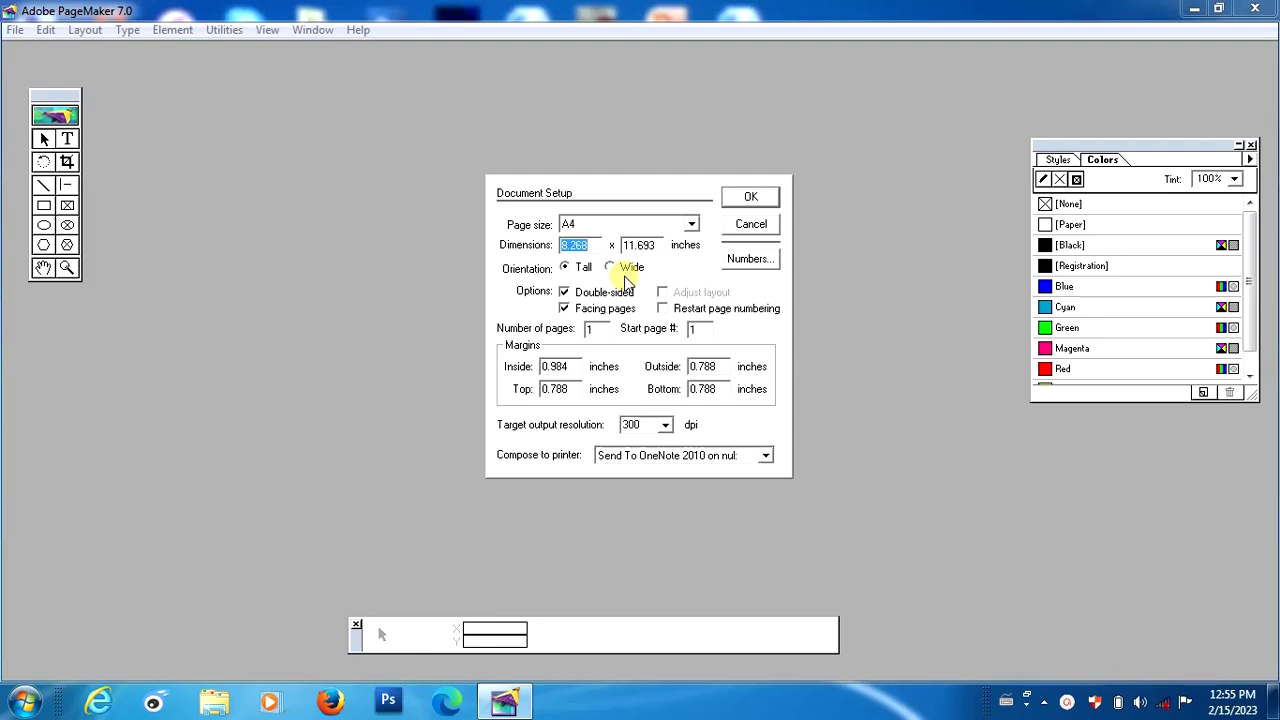
pyautogui.click(565, 293)
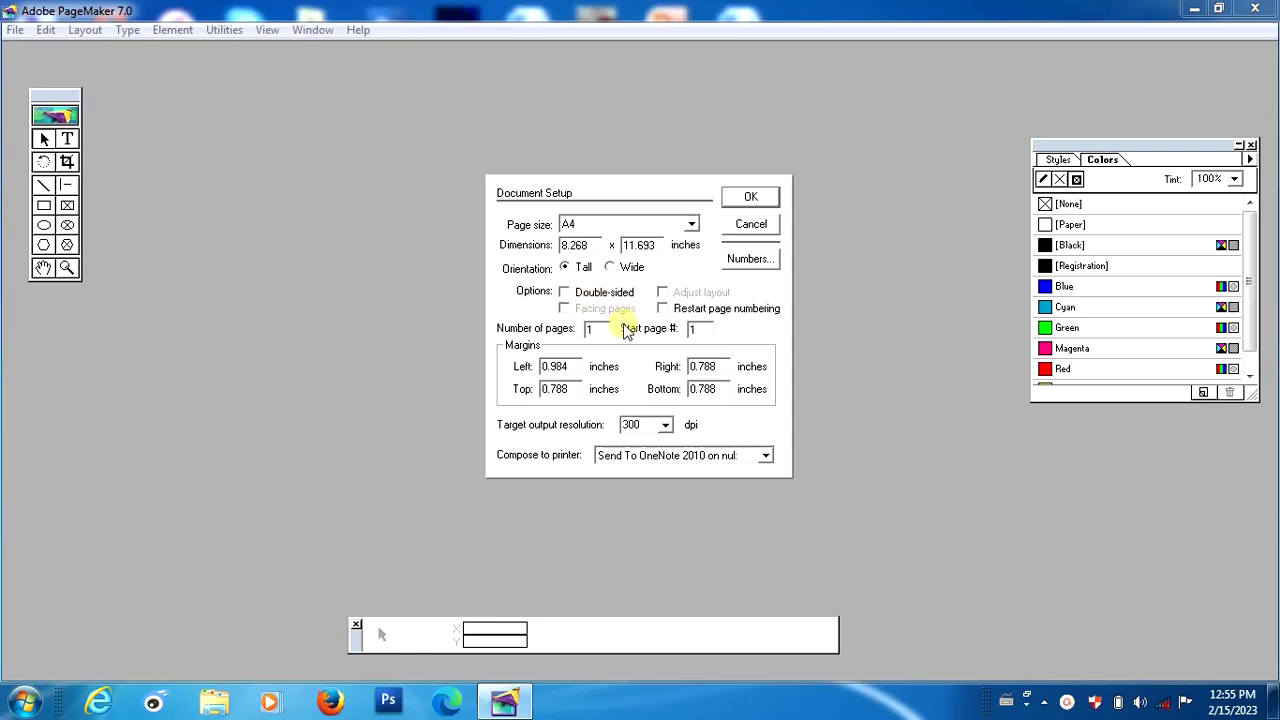
pyautogui.click(747, 199)
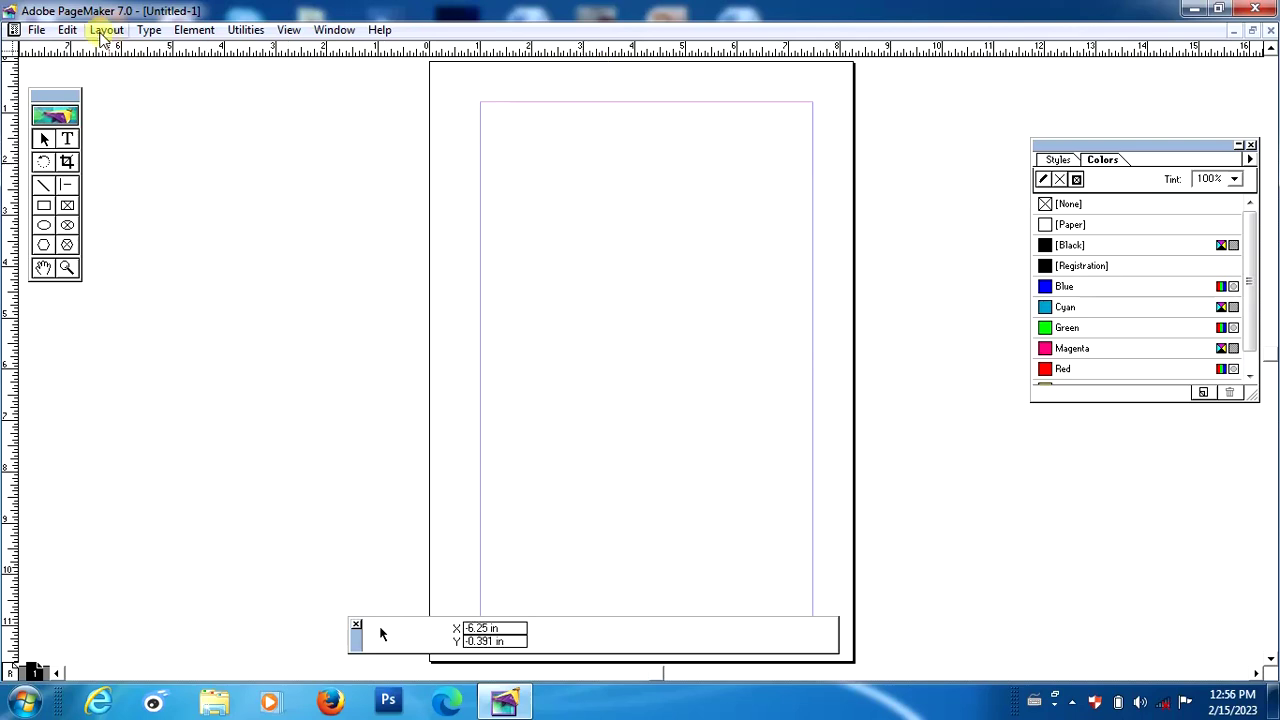
# Add column guides for 2 columns with 0.167 in spacing.
pyautogui.click(100, 36)
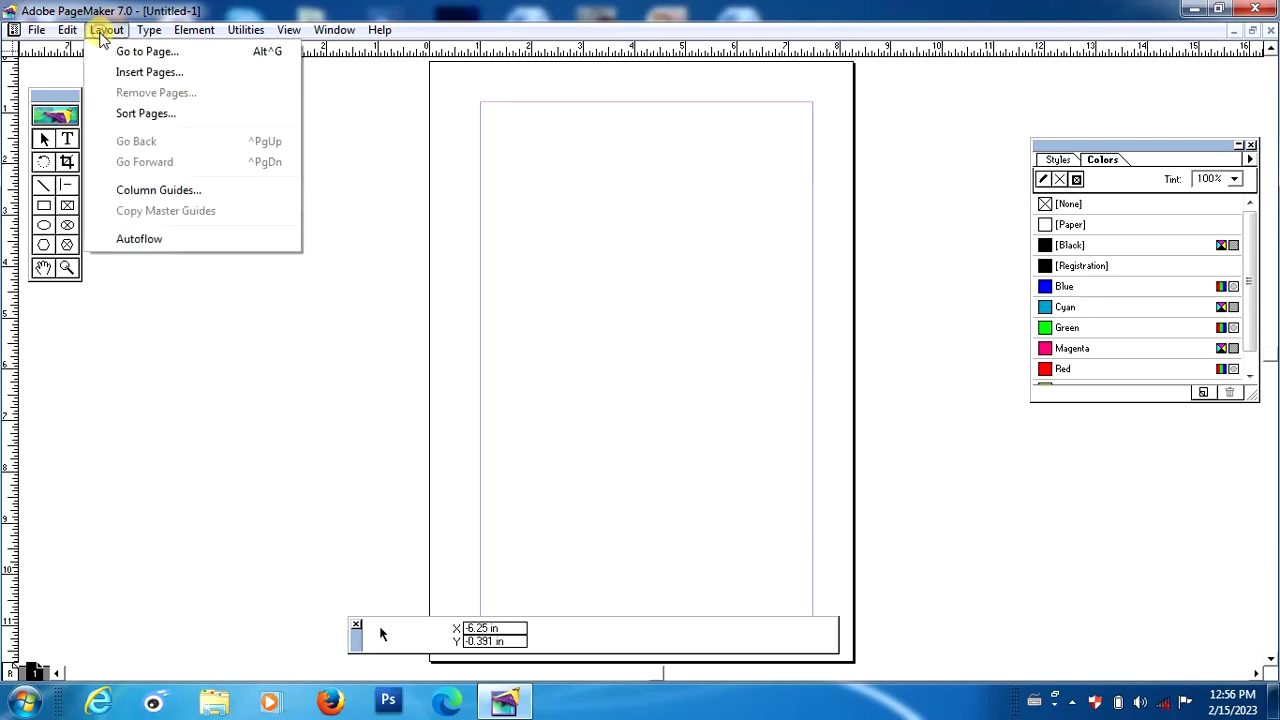
pyautogui.click(155, 192)
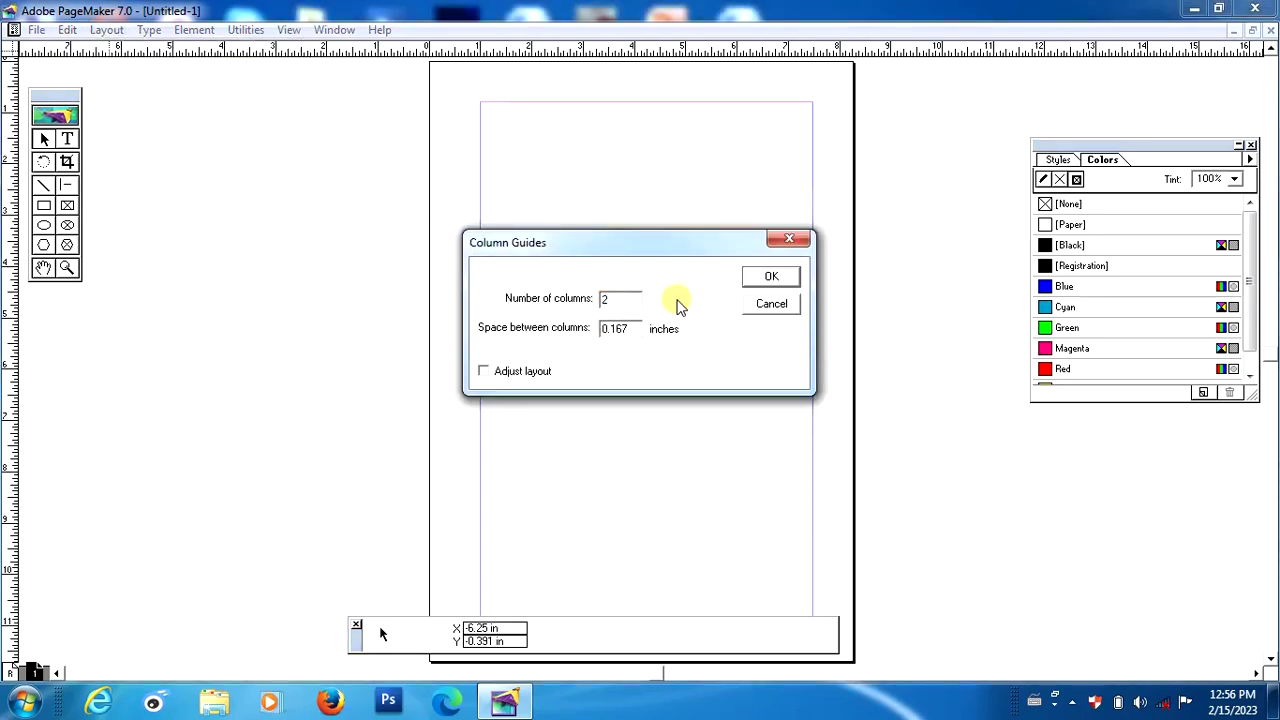
pyautogui.click(772, 280)
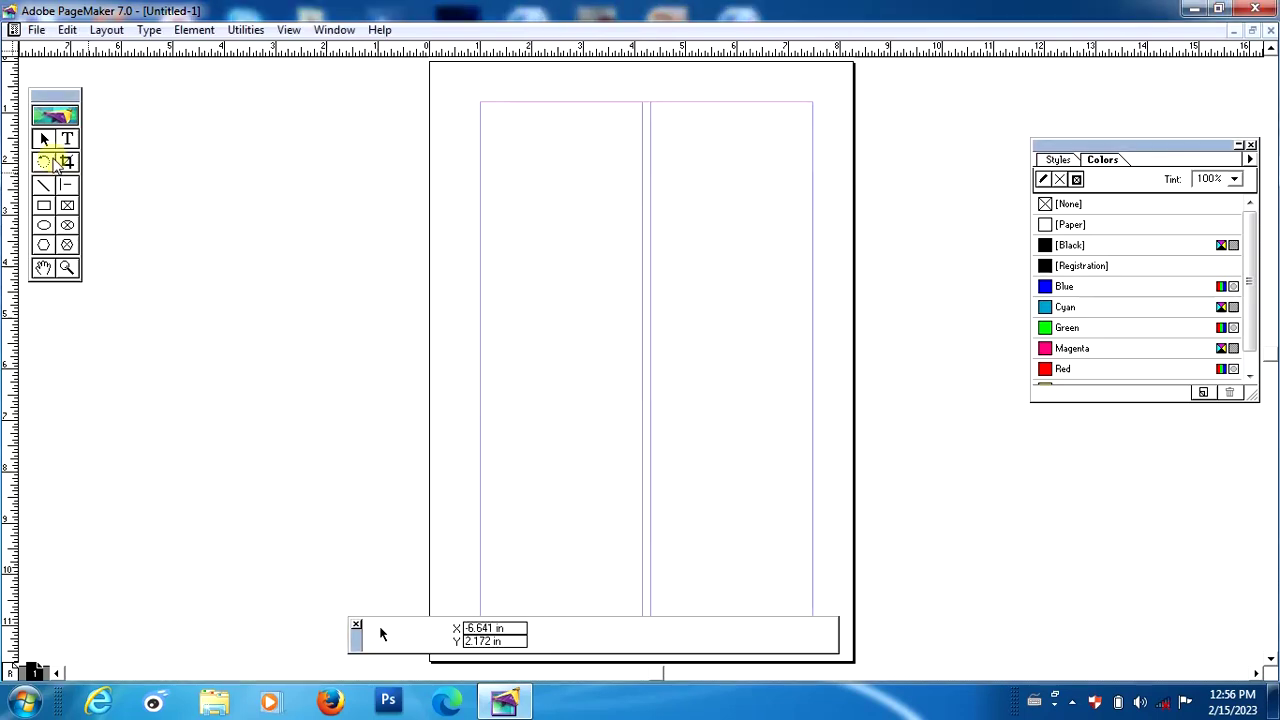
# Zoom the page to 200% and pan to its top-left area.
pyautogui.click(67, 140)
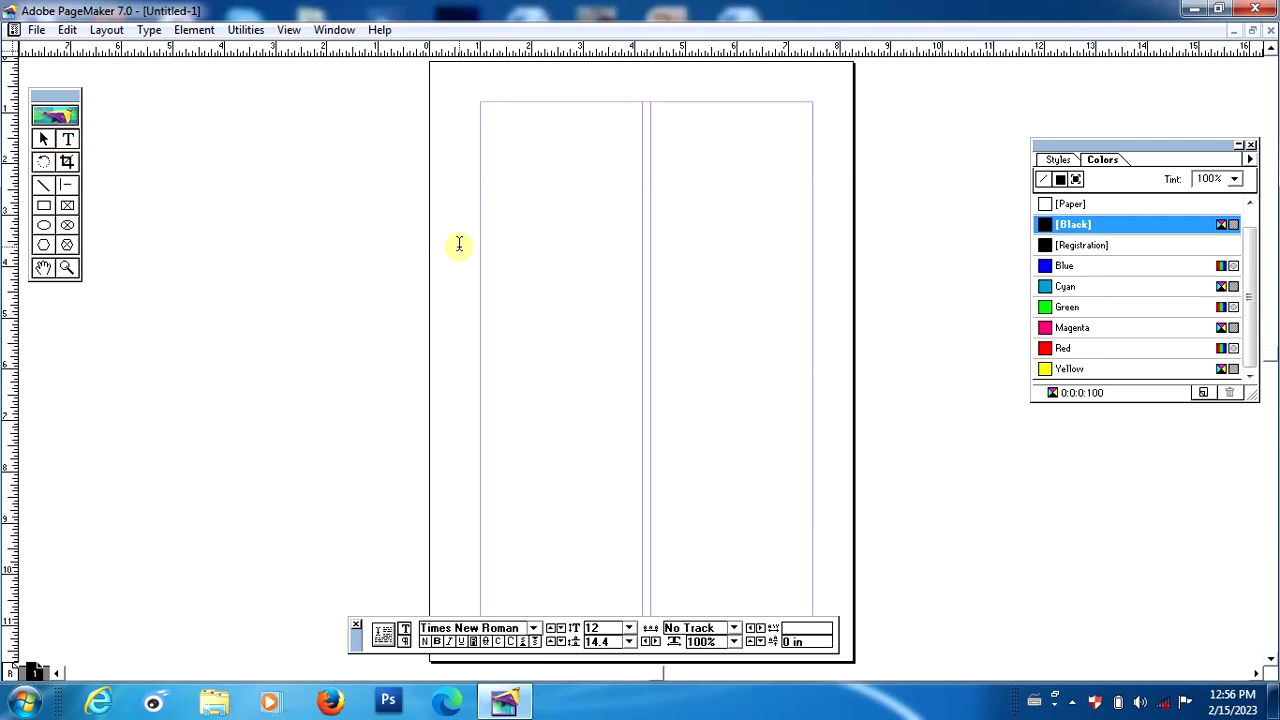
pyautogui.hotkey('ctrl', '1')
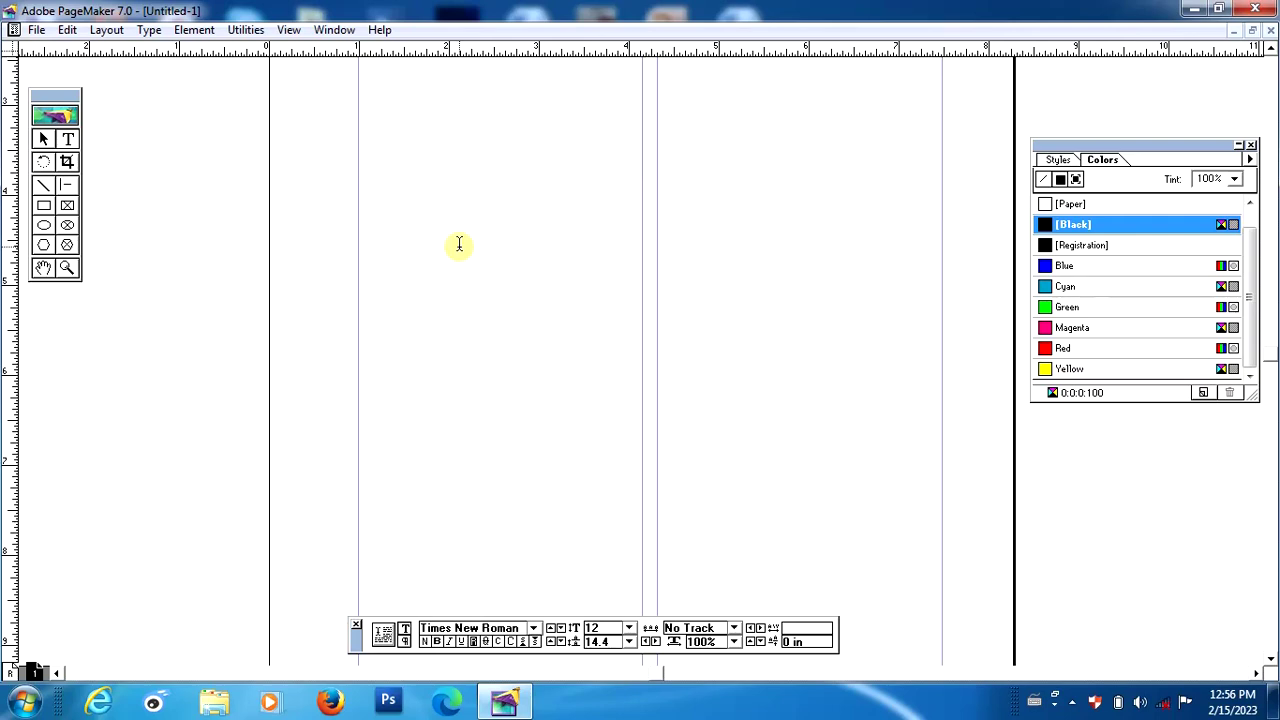
pyautogui.hotkey('ctrl', '2')
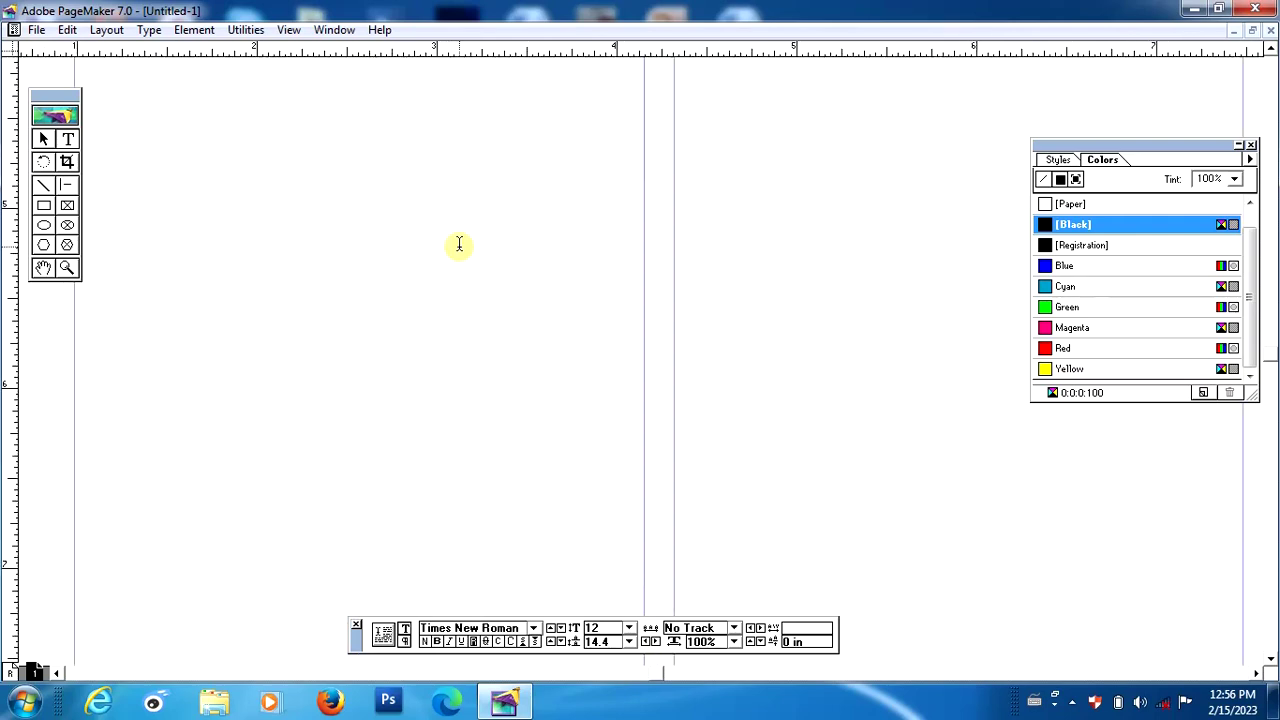
pyautogui.click(42, 268)
pyautogui.moveTo(288, 188); pyautogui.dragTo(471, 349)
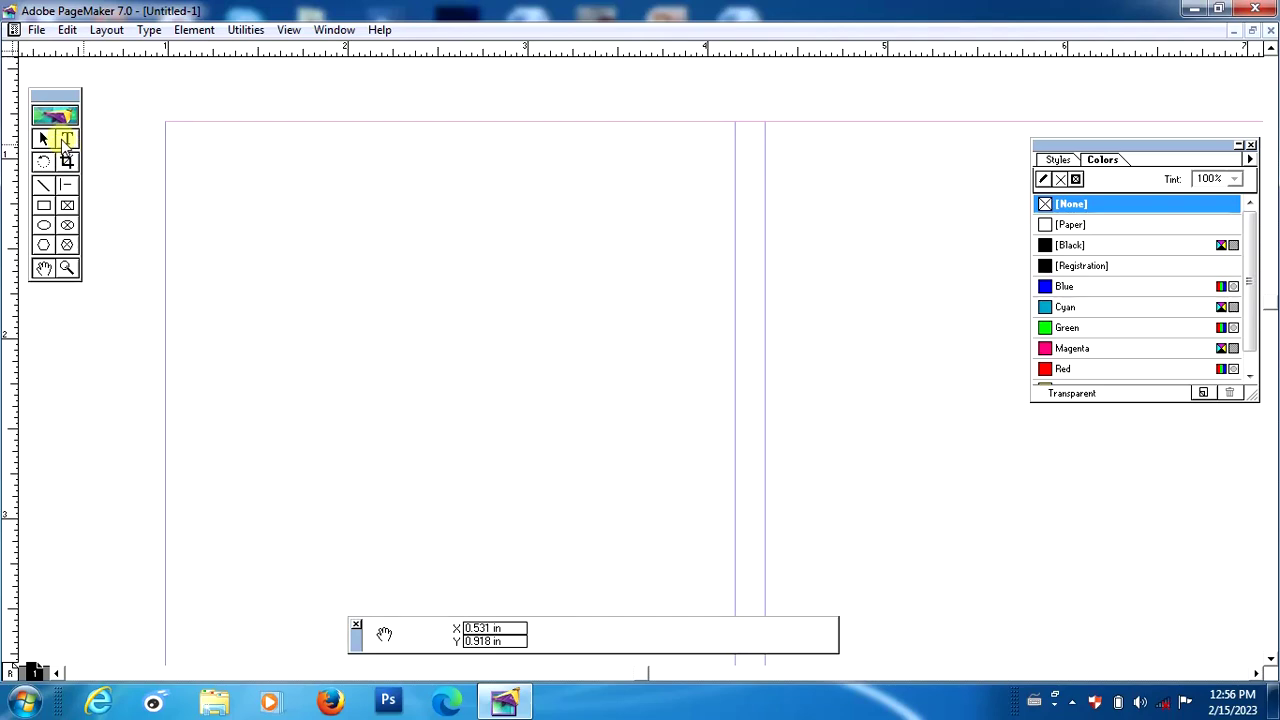
# Set the text formatting to the -Win---Researcher font at 14 pt.
pyautogui.click(66, 140)
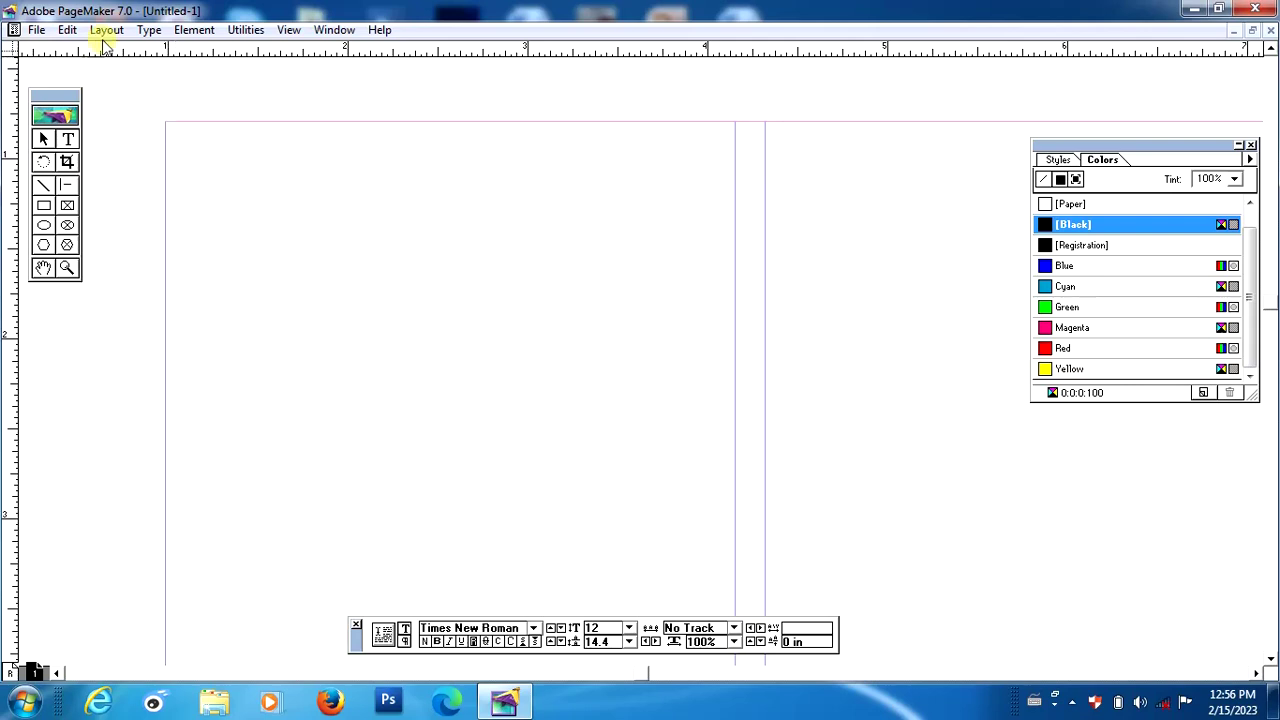
pyautogui.click(149, 29)
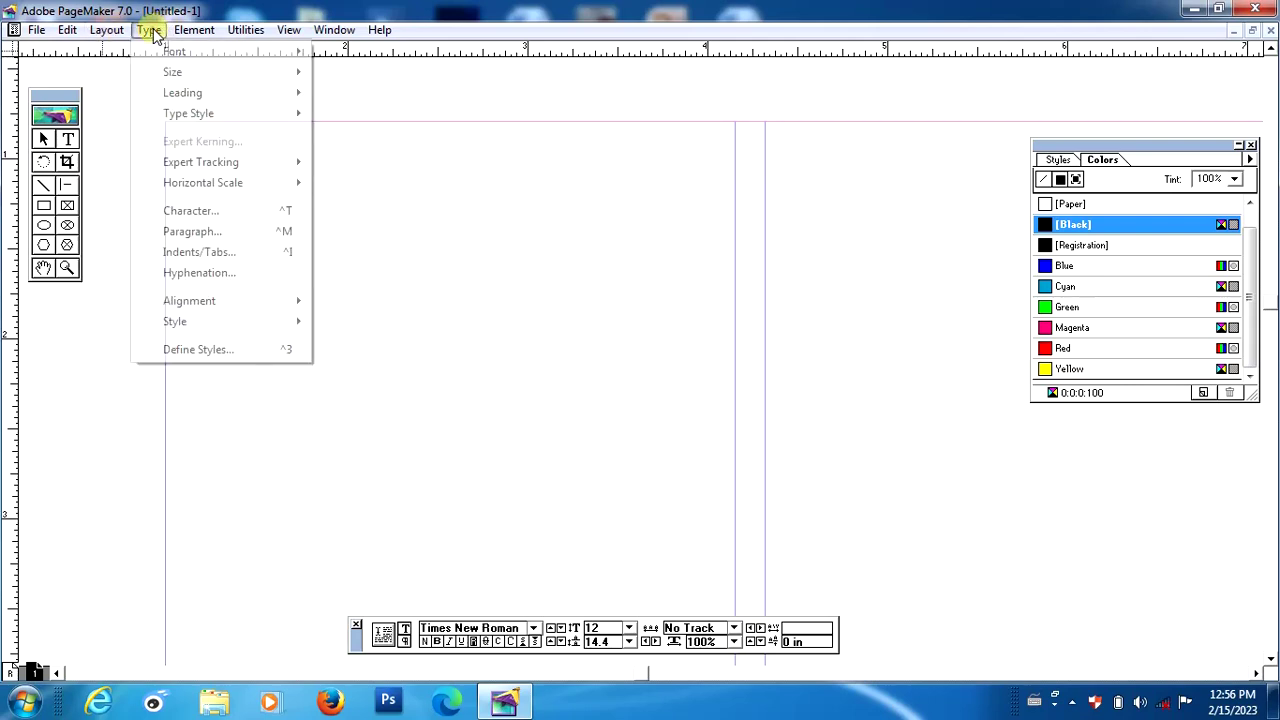
pyautogui.moveTo(172, 50)
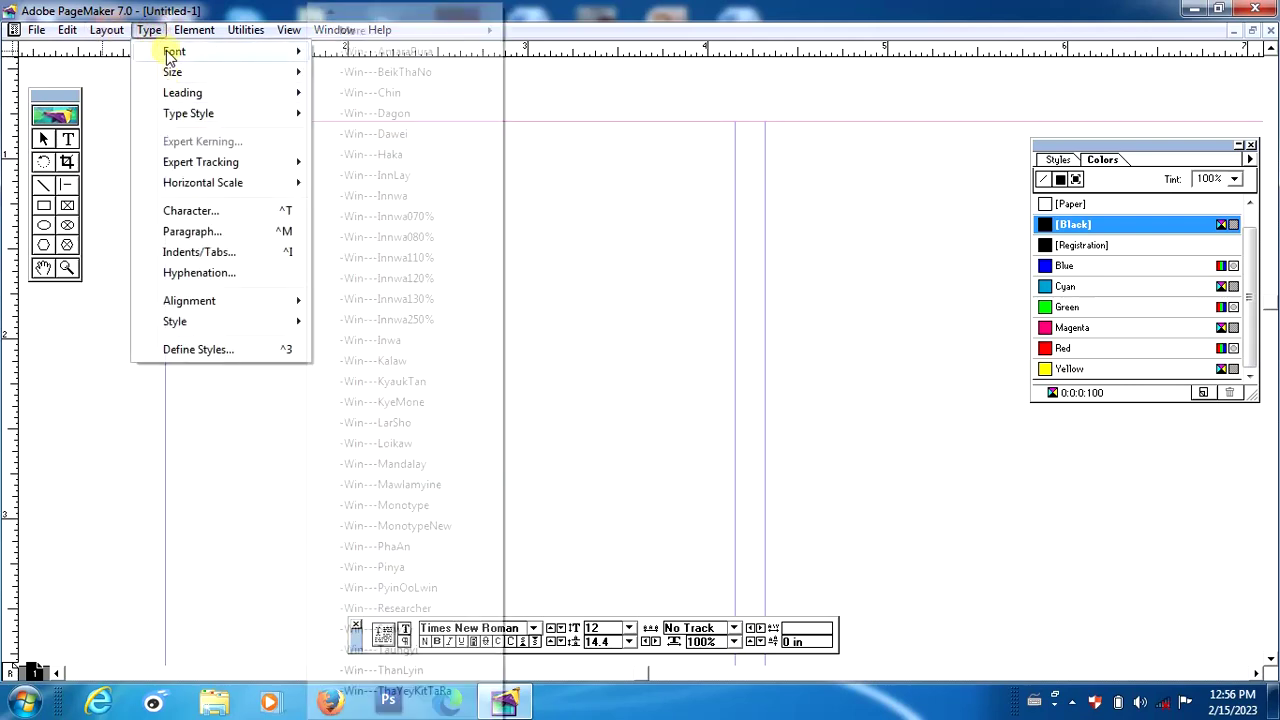
pyautogui.click(372, 609)
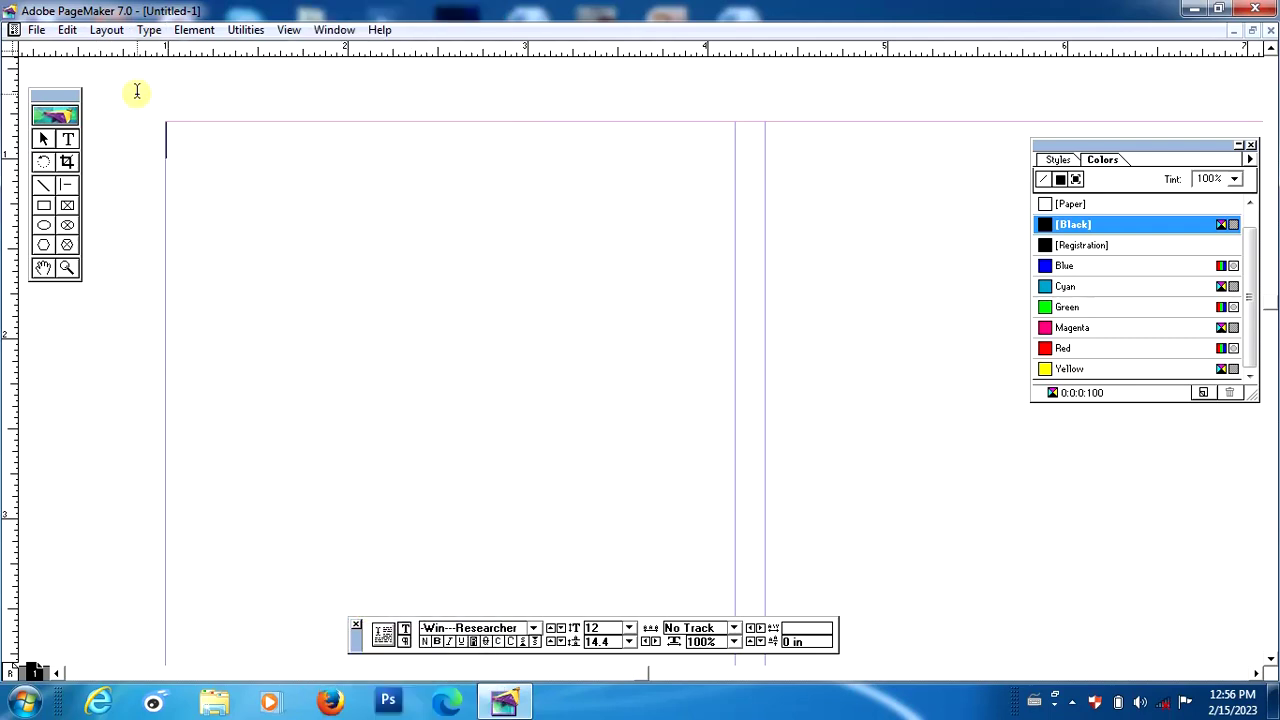
pyautogui.click(147, 29)
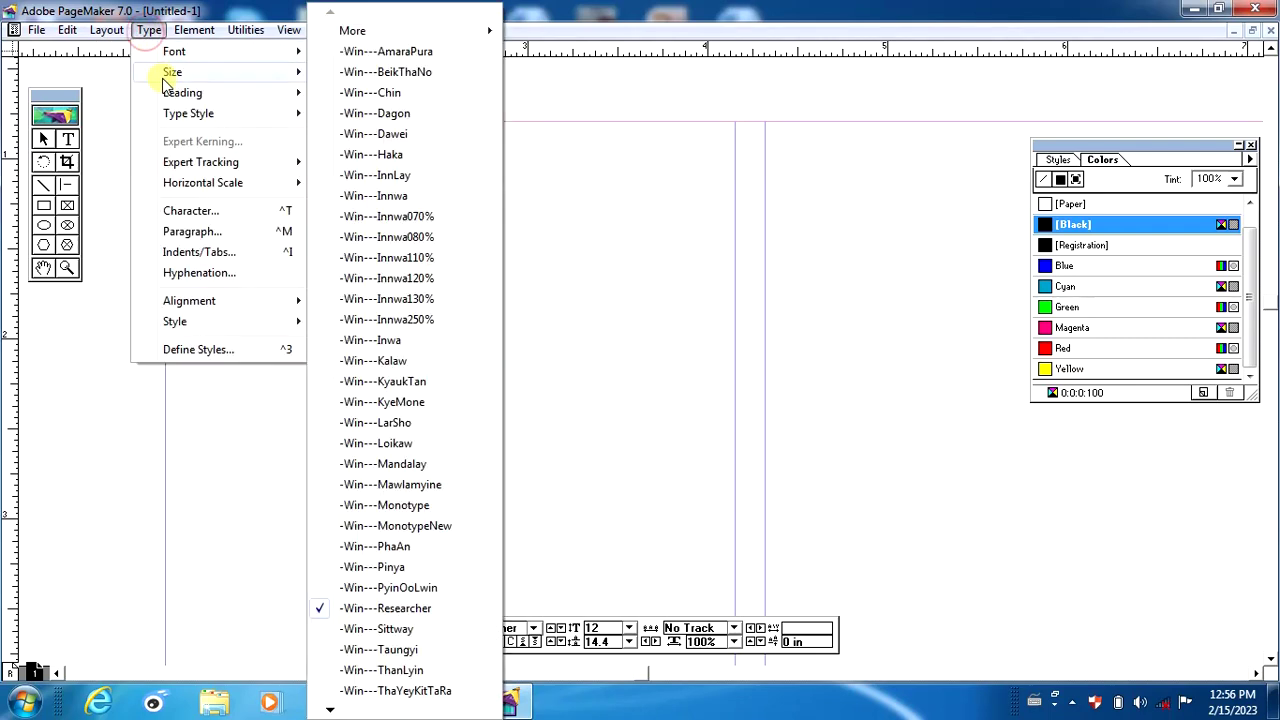
pyautogui.moveTo(270, 74)
pyautogui.click(366, 216)
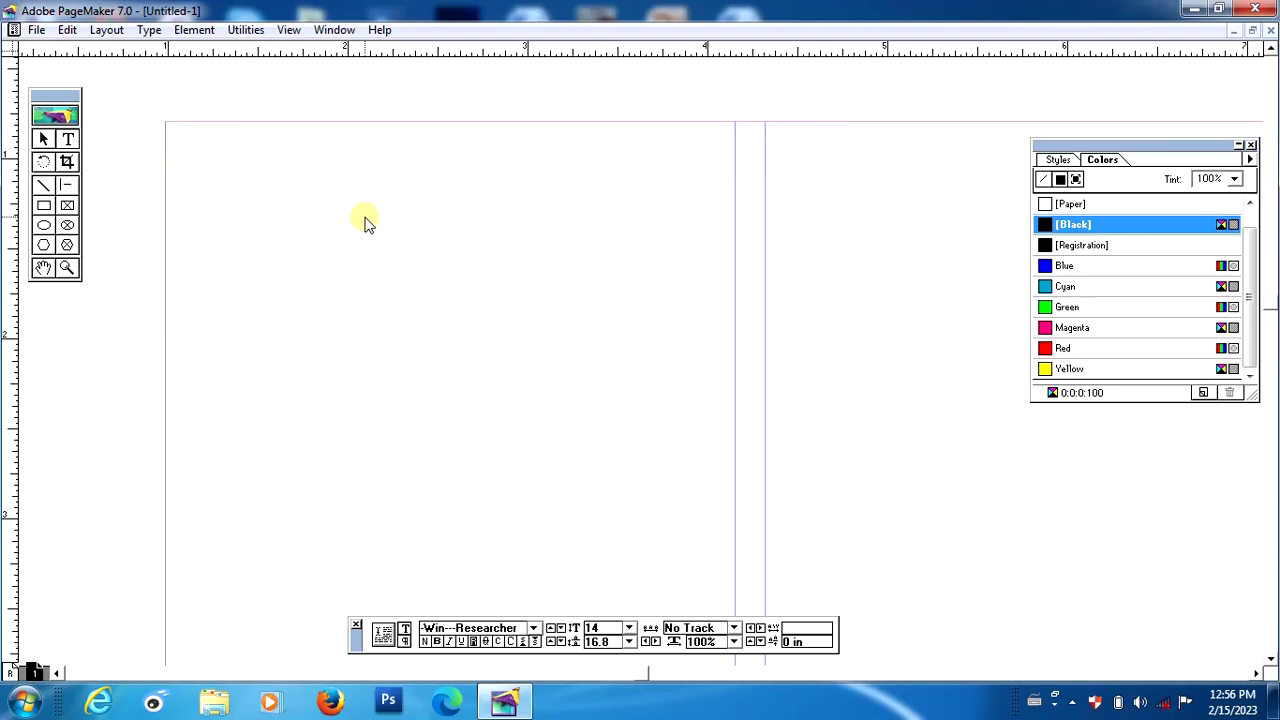
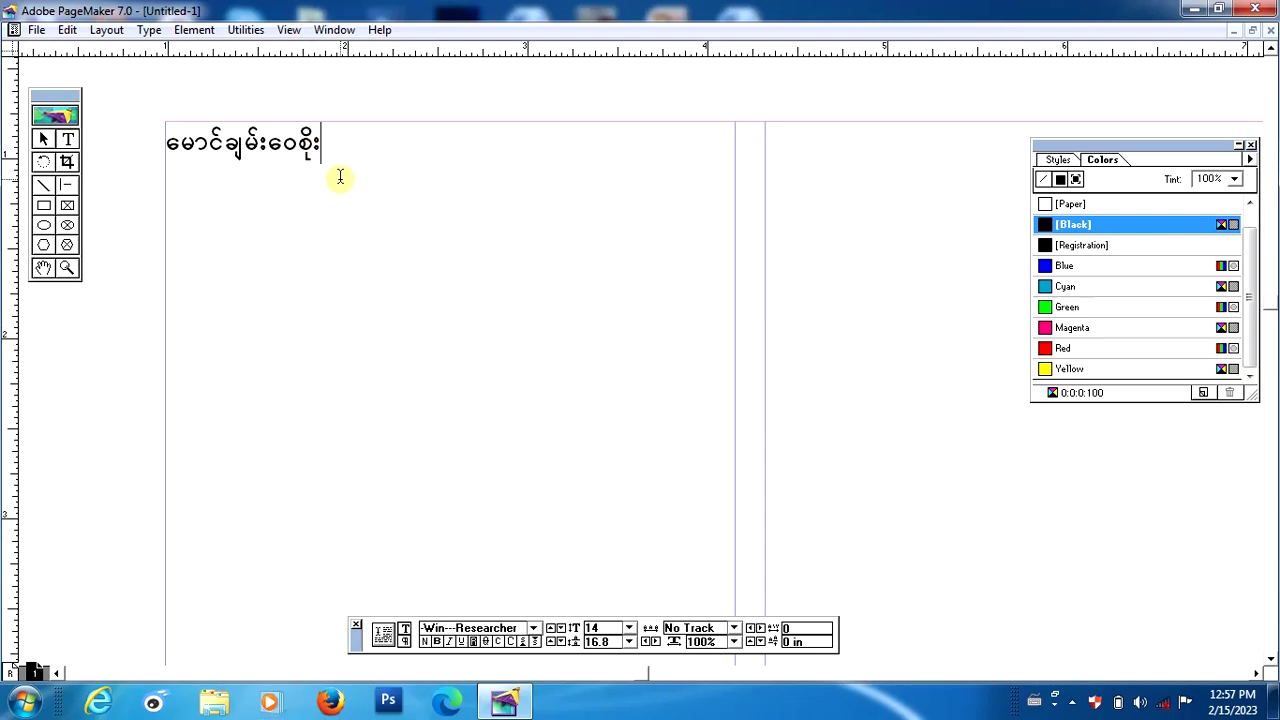
# Type the person's name in Burmese script at the left column's top and centre it.
pyautogui.hotkey('ctrl', 'shift', 'c')
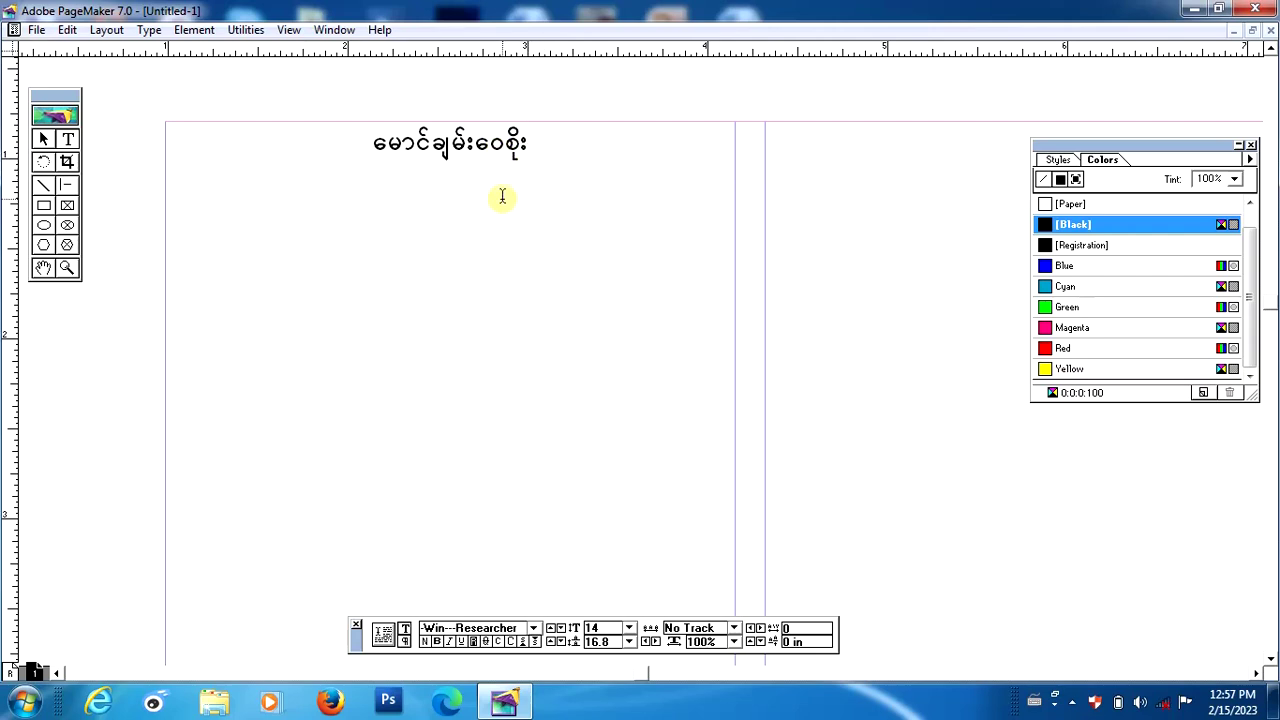
pyautogui.click(430, 190)
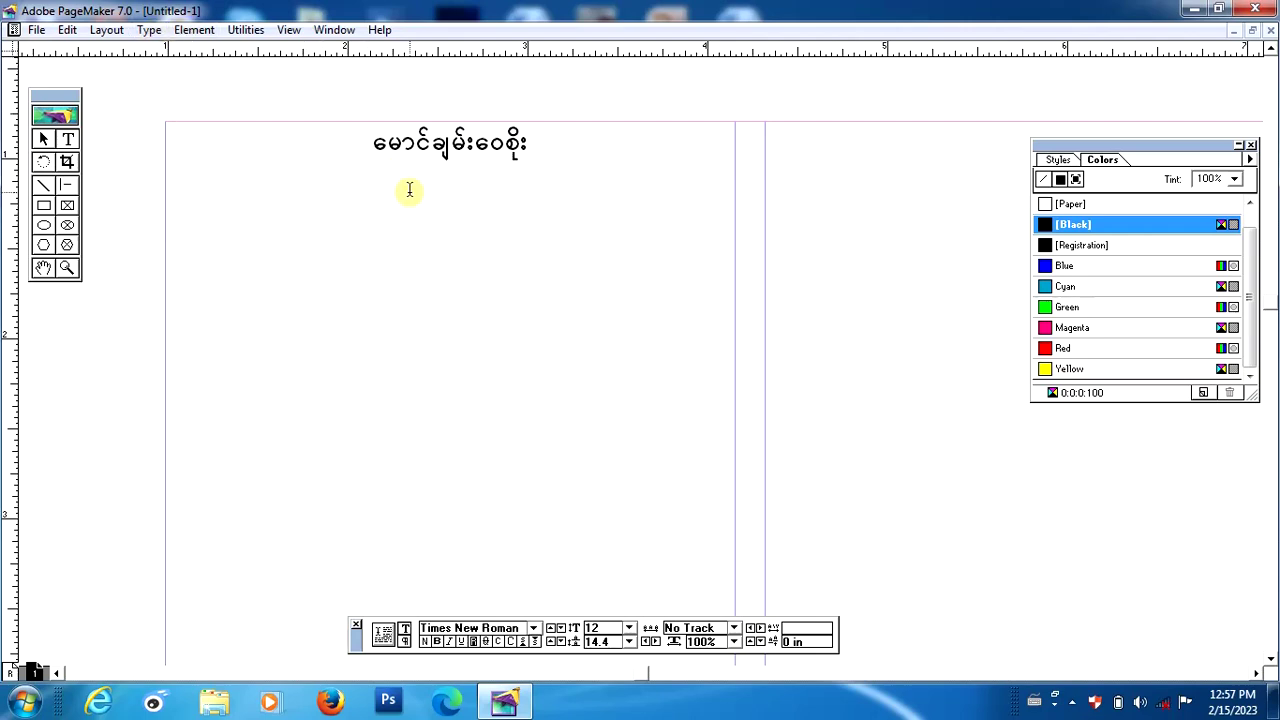
# Type the Burmese address line below the name and delete its stray first character.
pyautogui.click(388, 143)
pyautogui.moveTo(388, 143); pyautogui.dragTo(372, 143)
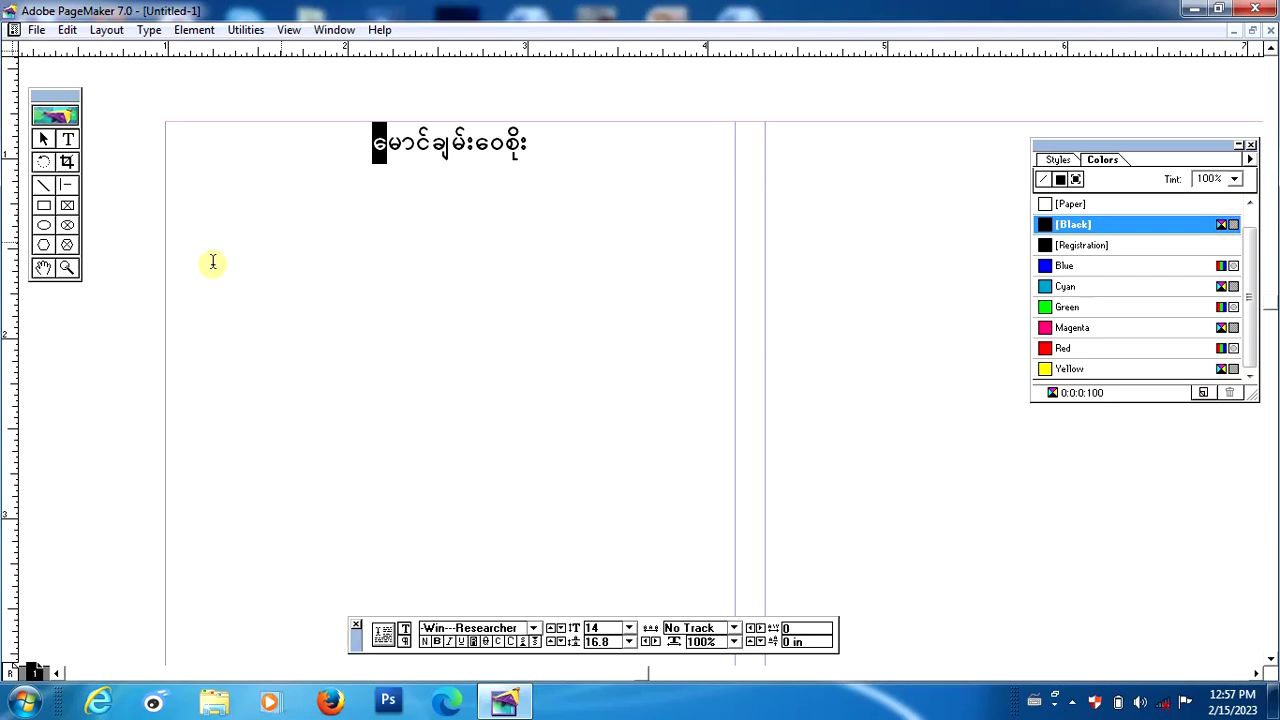
pyautogui.click(182, 241)
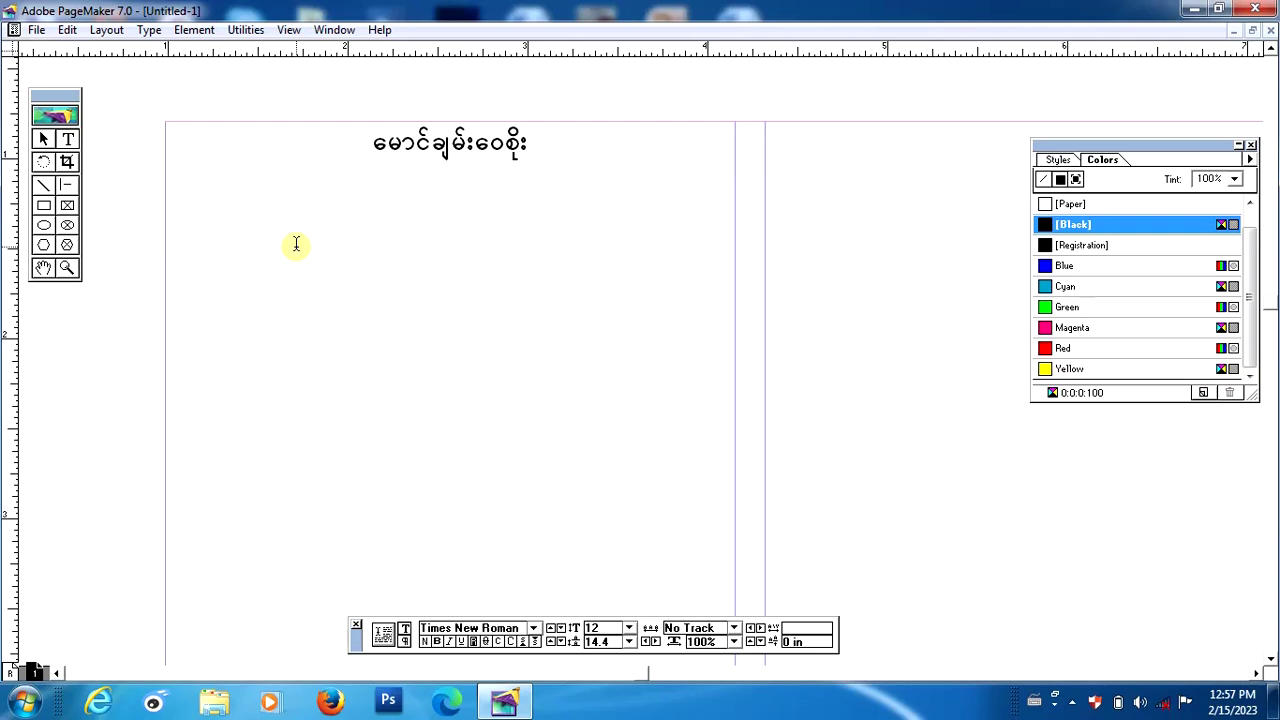
pyautogui.hotkey('ctrl', 'v')
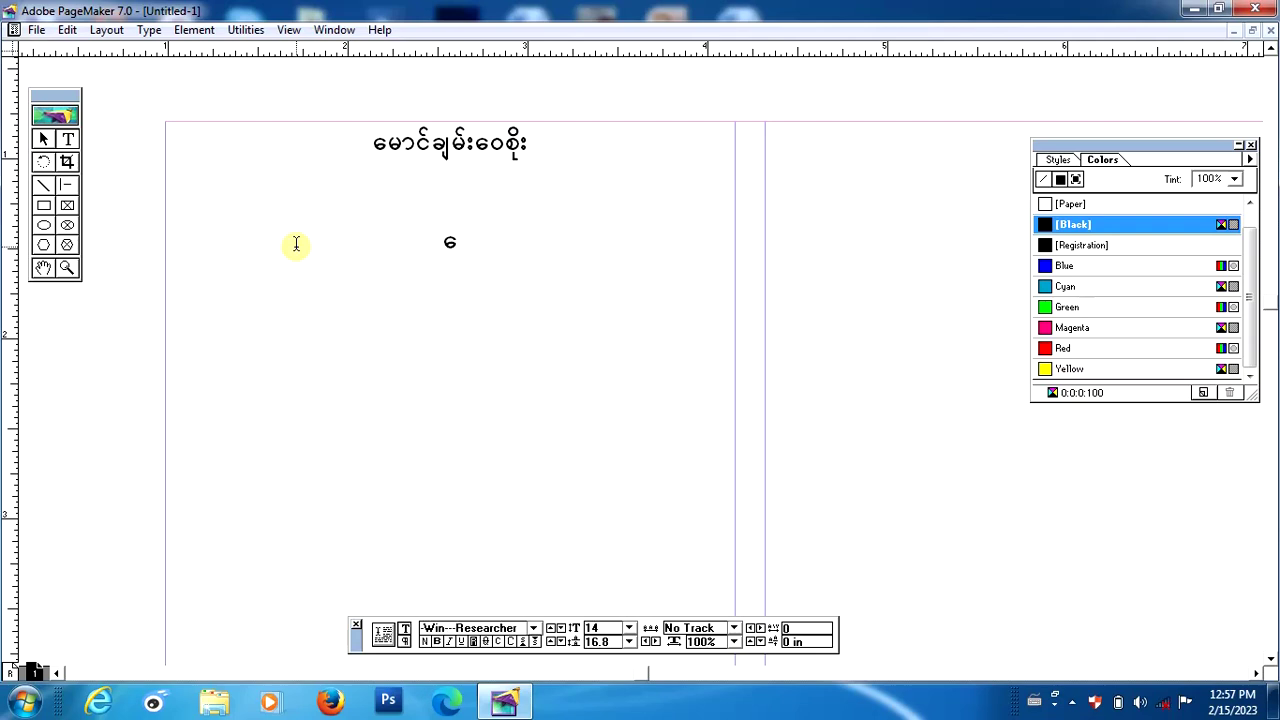
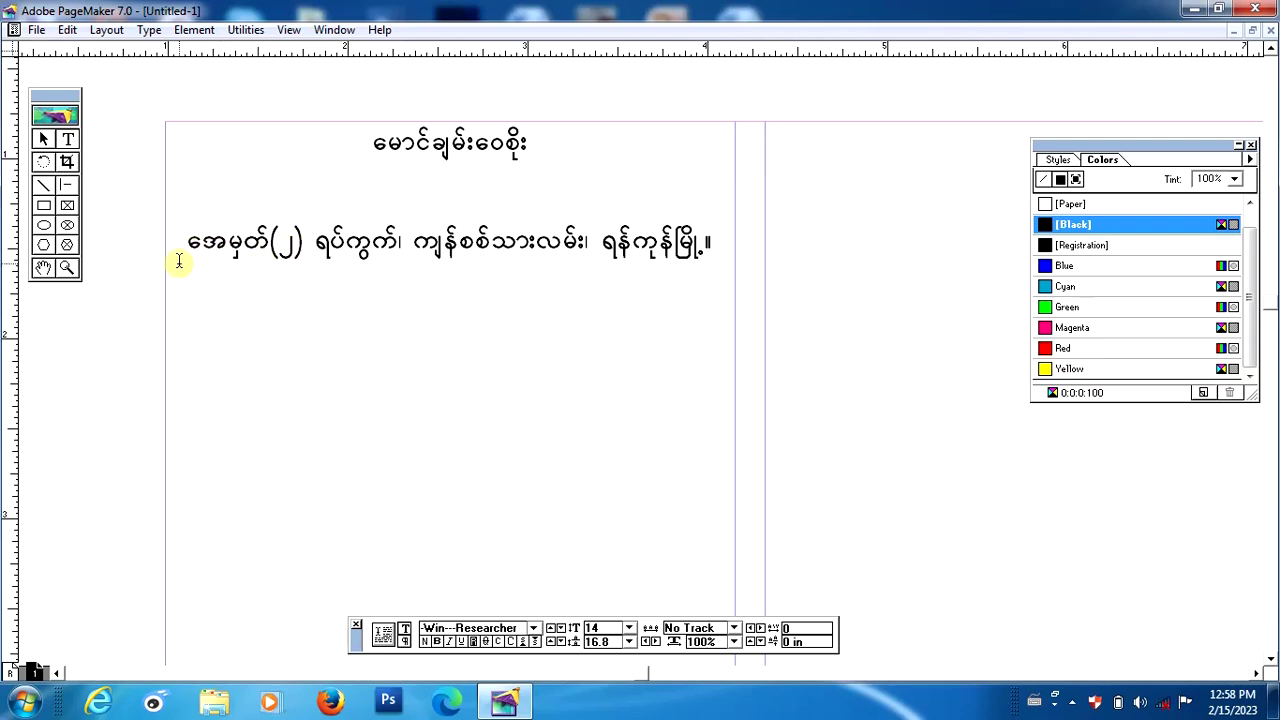
pyautogui.moveTo(197, 246); pyautogui.dragTo(169, 245)
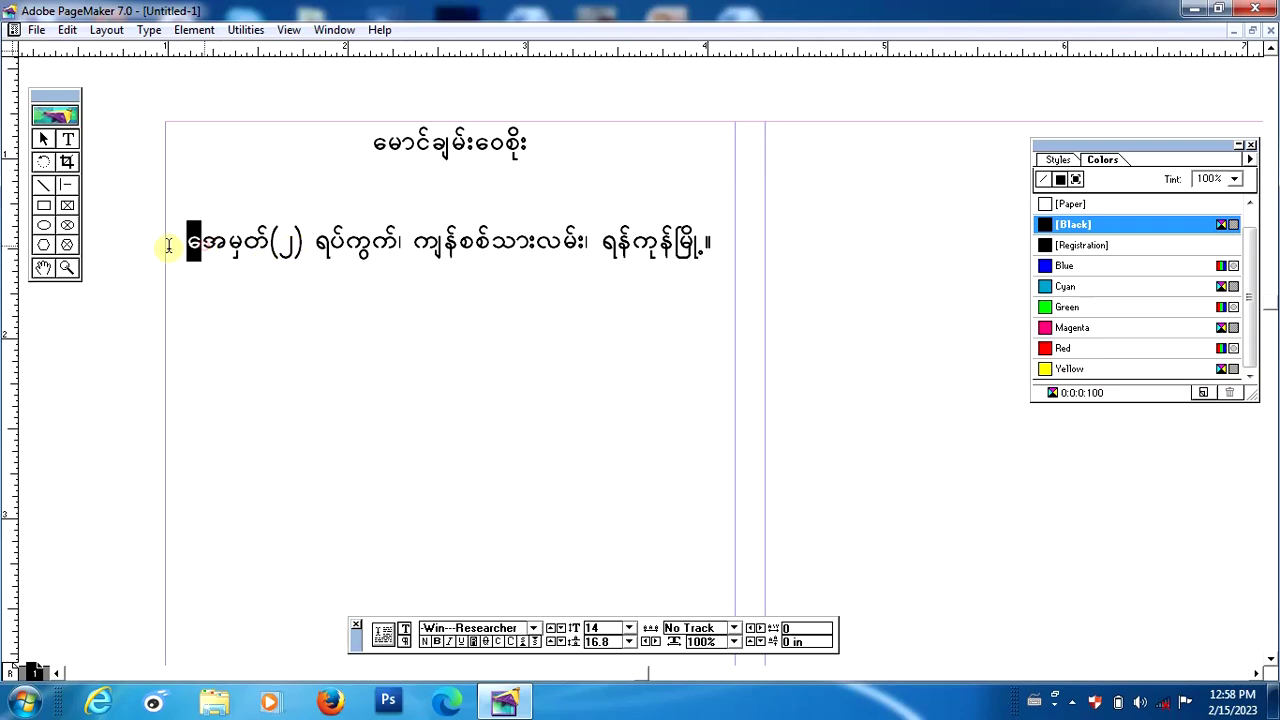
pyautogui.press('BackSpace')
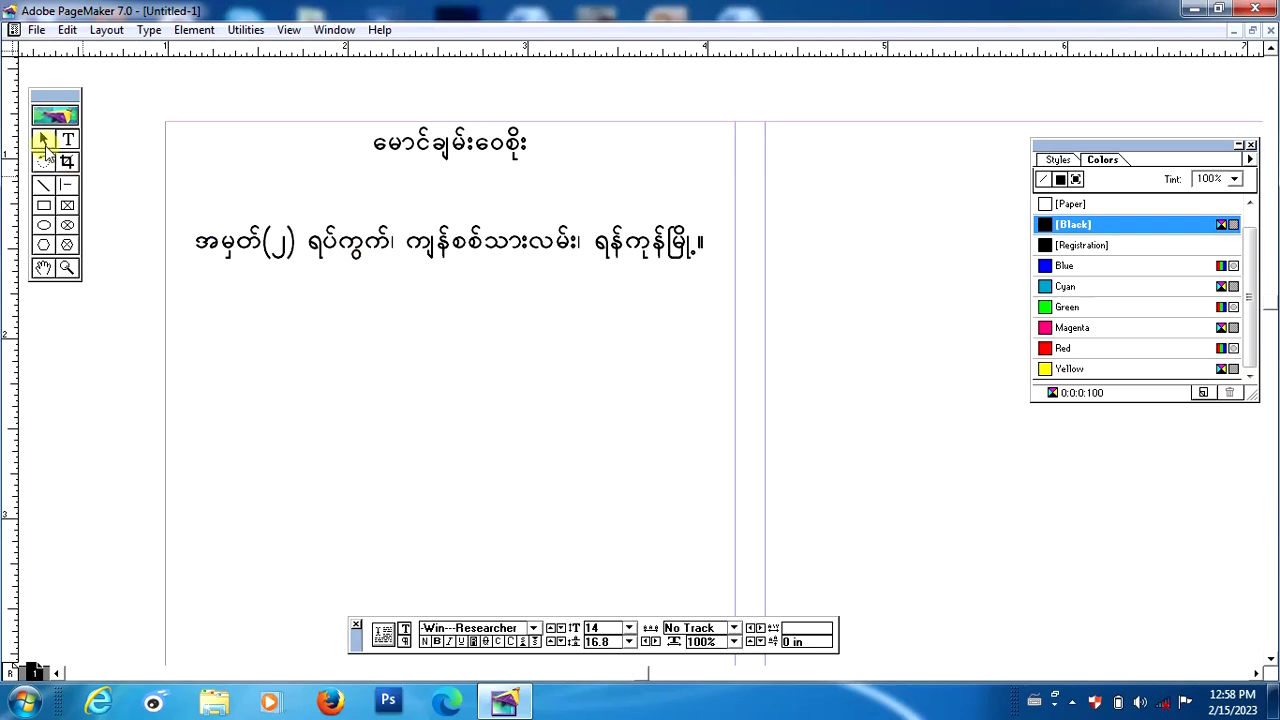
pyautogui.click(43, 139)
# Drag the address text block up so it sits directly beneath the name.
pyautogui.click(418, 246)
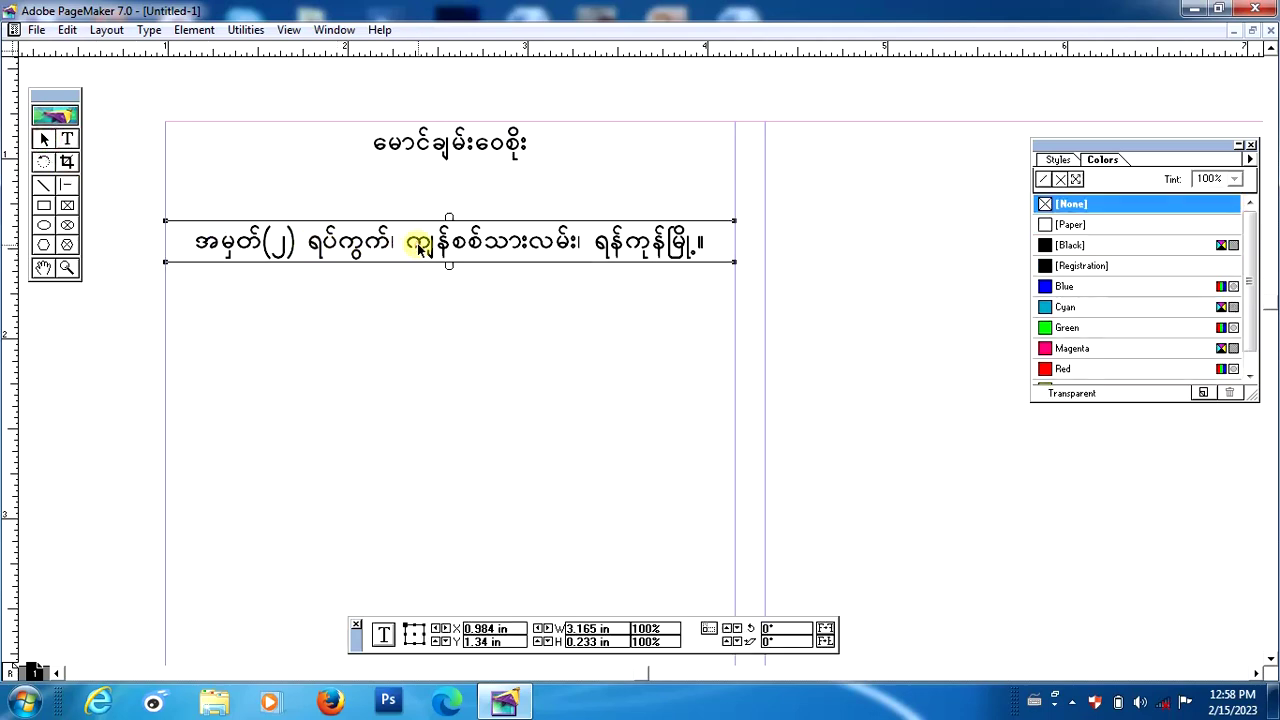
pyautogui.moveTo(460, 244); pyautogui.dragTo(466, 210)
pyautogui.click(445, 253)
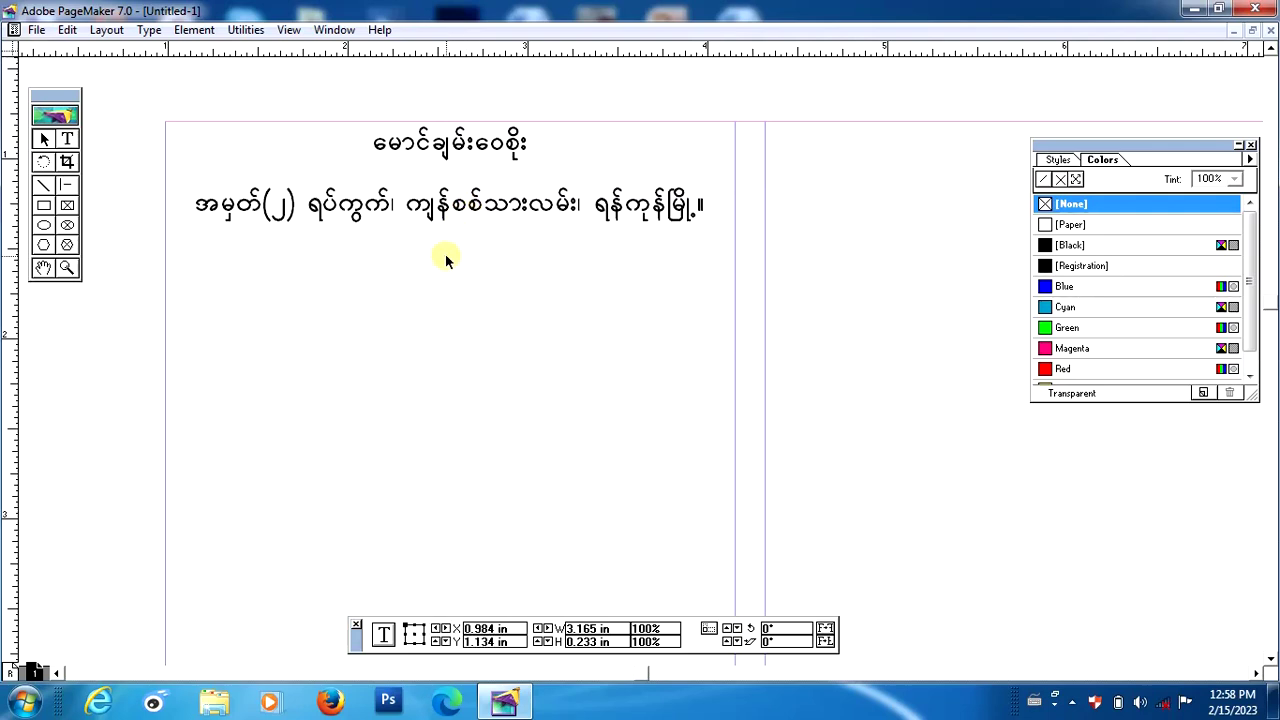
pyautogui.click(70, 140)
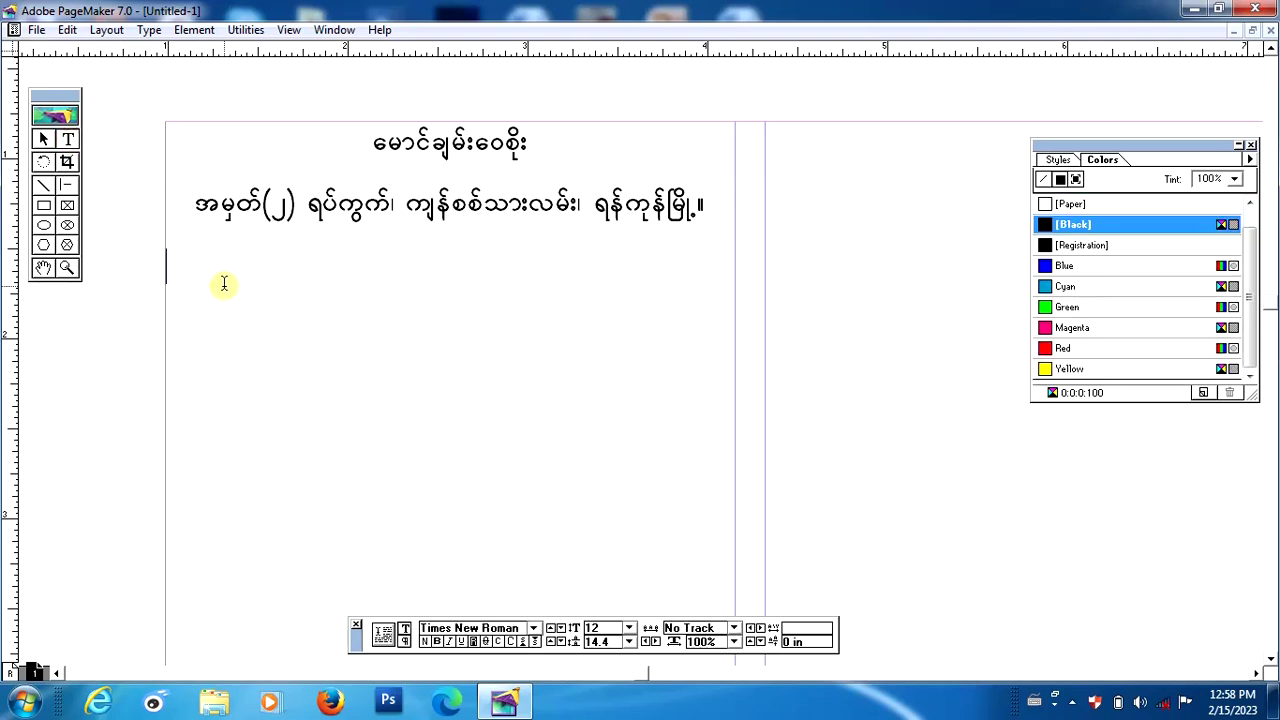
# Type a centred Burmese phone-number line below the address, removing its stray first character.
pyautogui.hotkey('ctrl', 'shift', 'c')
pyautogui.write('ေ')
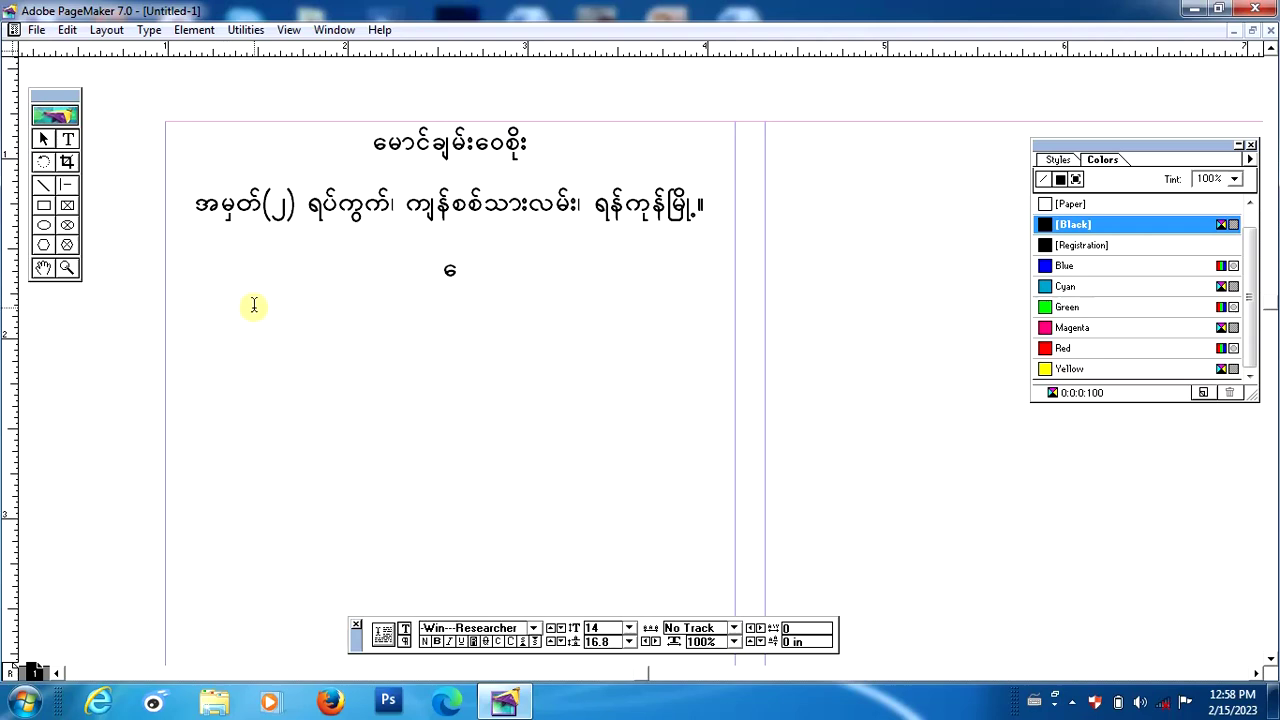
pyautogui.write('ဖုမ')
pyautogui.write('်း')
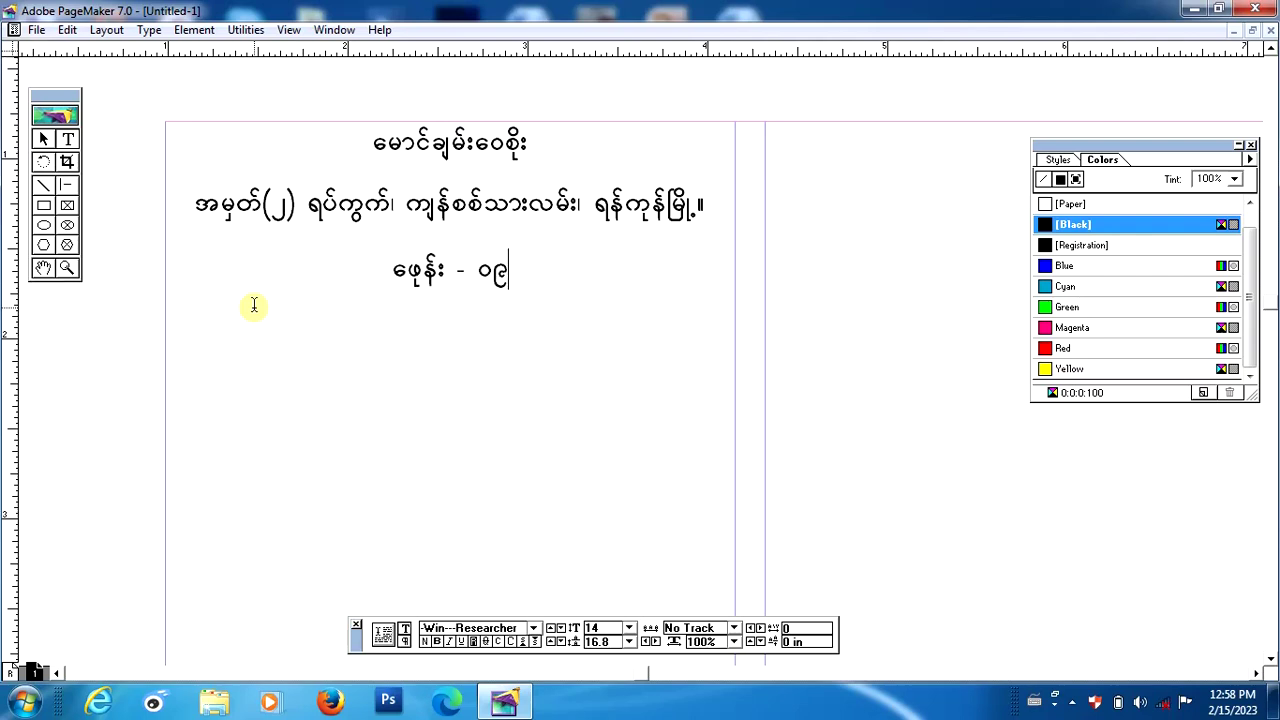
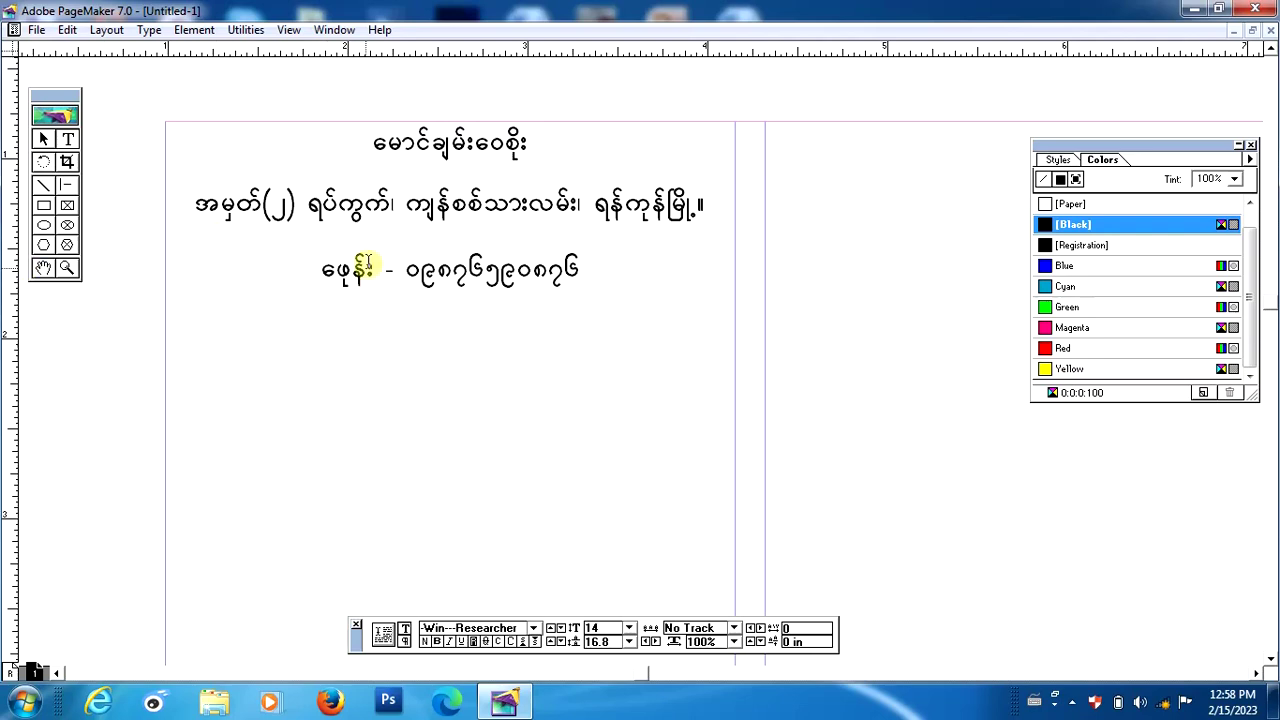
pyautogui.moveTo(330, 270); pyautogui.dragTo(299, 278)
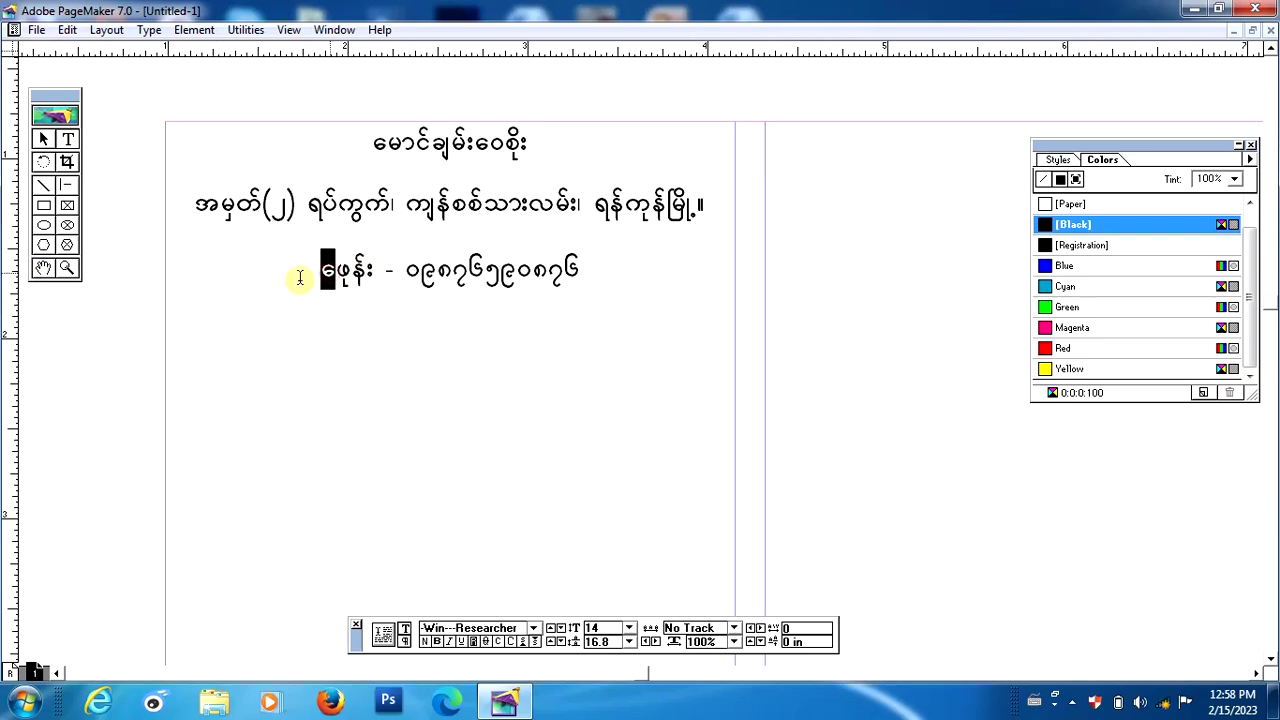
pyautogui.press('BackSpace')
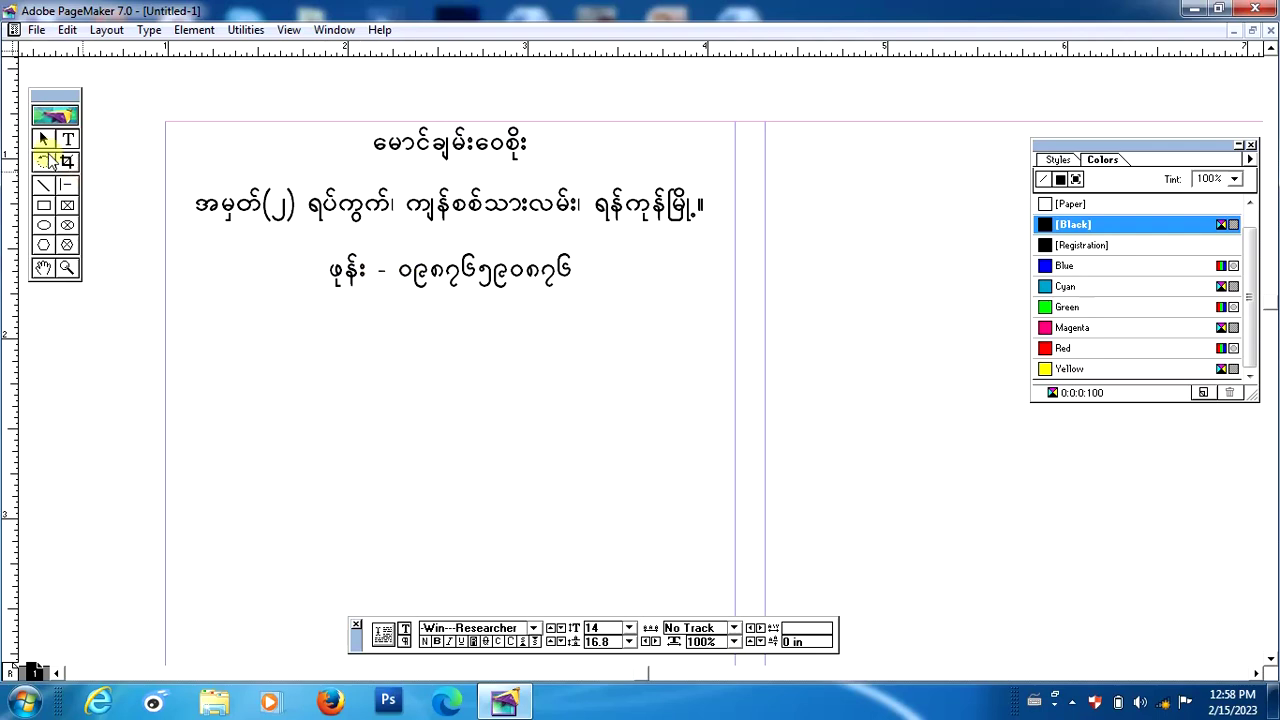
# Move the phone line up and lower the address line just above it.
pyautogui.click(44, 138)
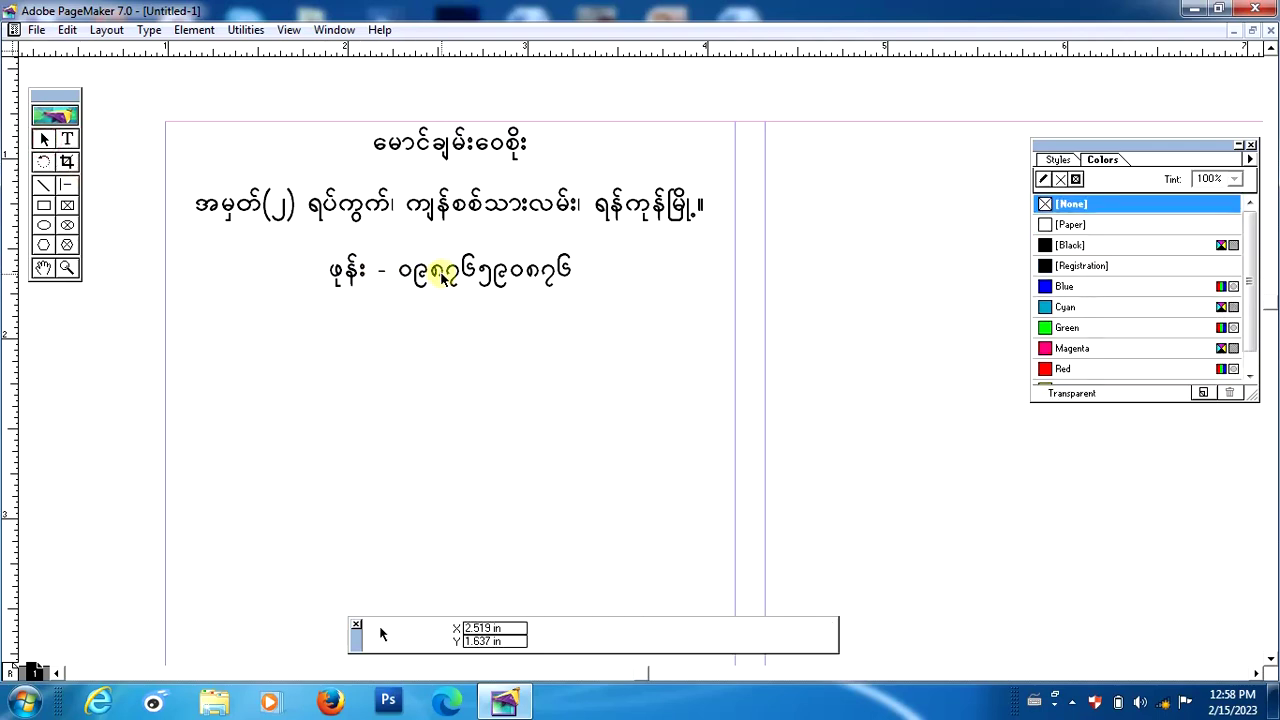
pyautogui.click(443, 268)
pyautogui.moveTo(443, 268); pyautogui.dragTo(445, 257)
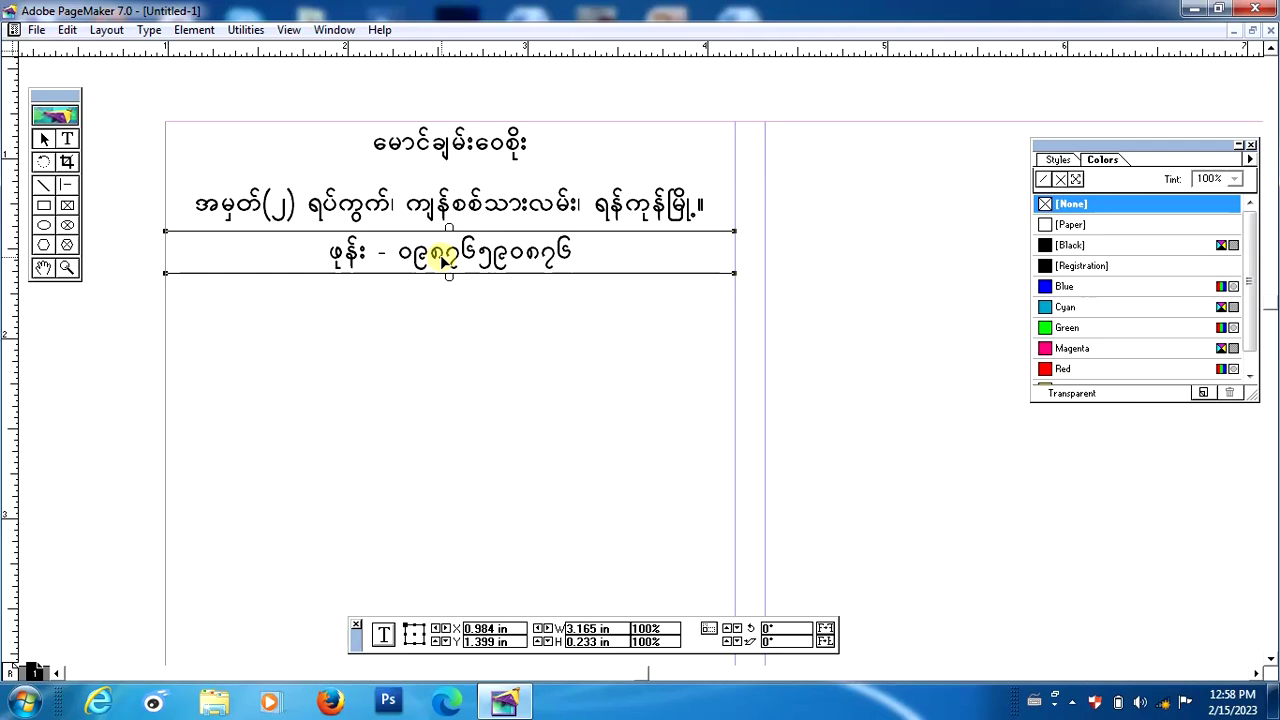
pyautogui.click(438, 296)
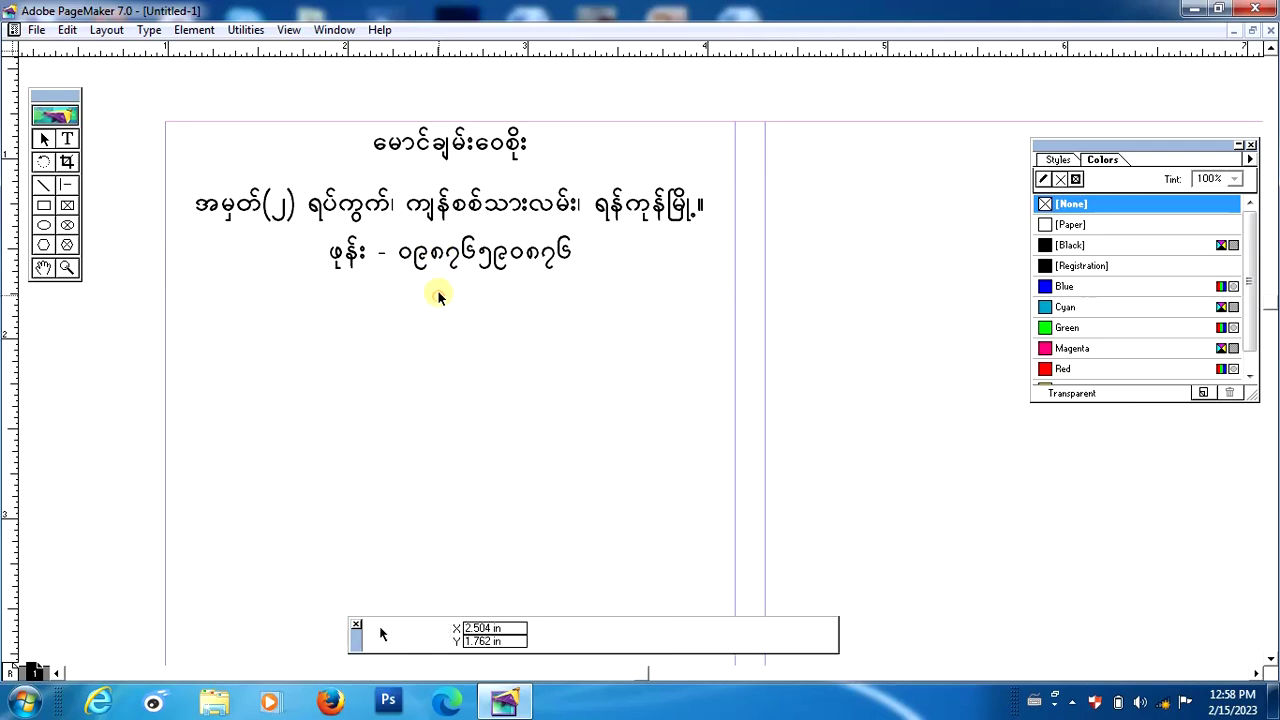
pyautogui.click(431, 207)
pyautogui.moveTo(431, 207); pyautogui.dragTo(432, 226)
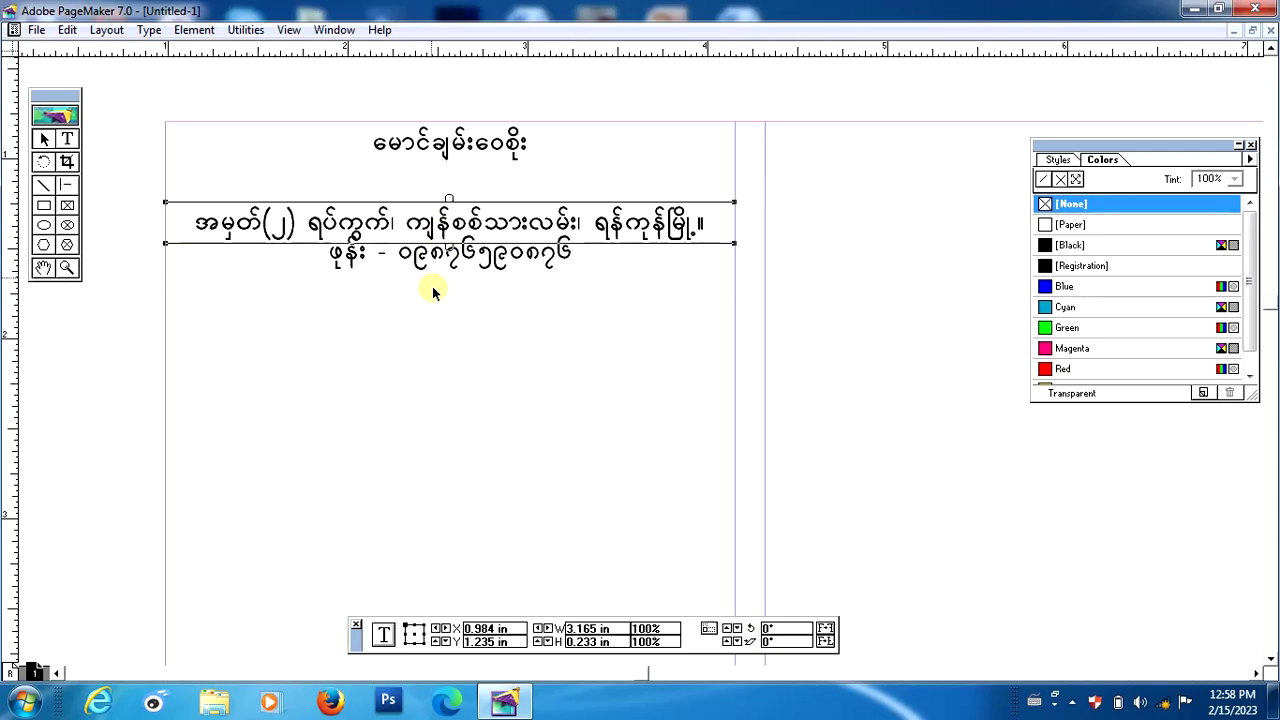
pyautogui.click(434, 320)
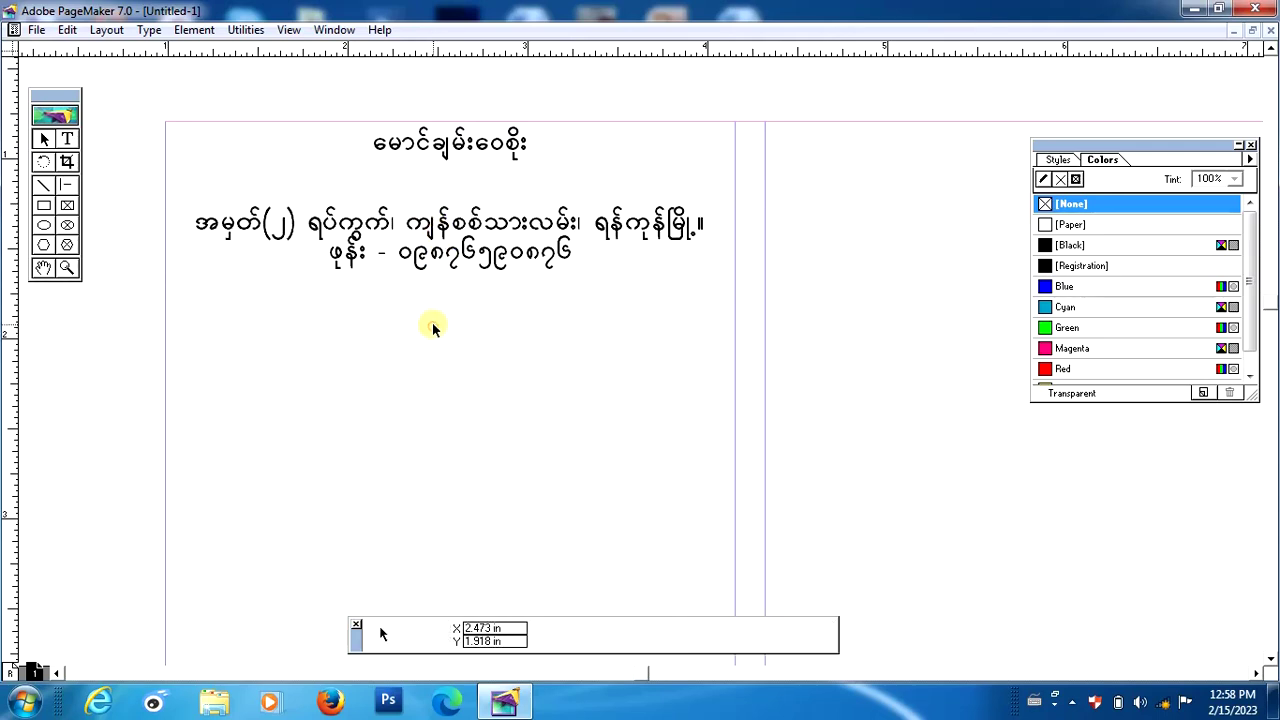
# Move the name title block down slightly, nudging it with the Down arrow.
pyautogui.click(440, 140)
pyautogui.moveTo(440, 145); pyautogui.dragTo(441, 155)
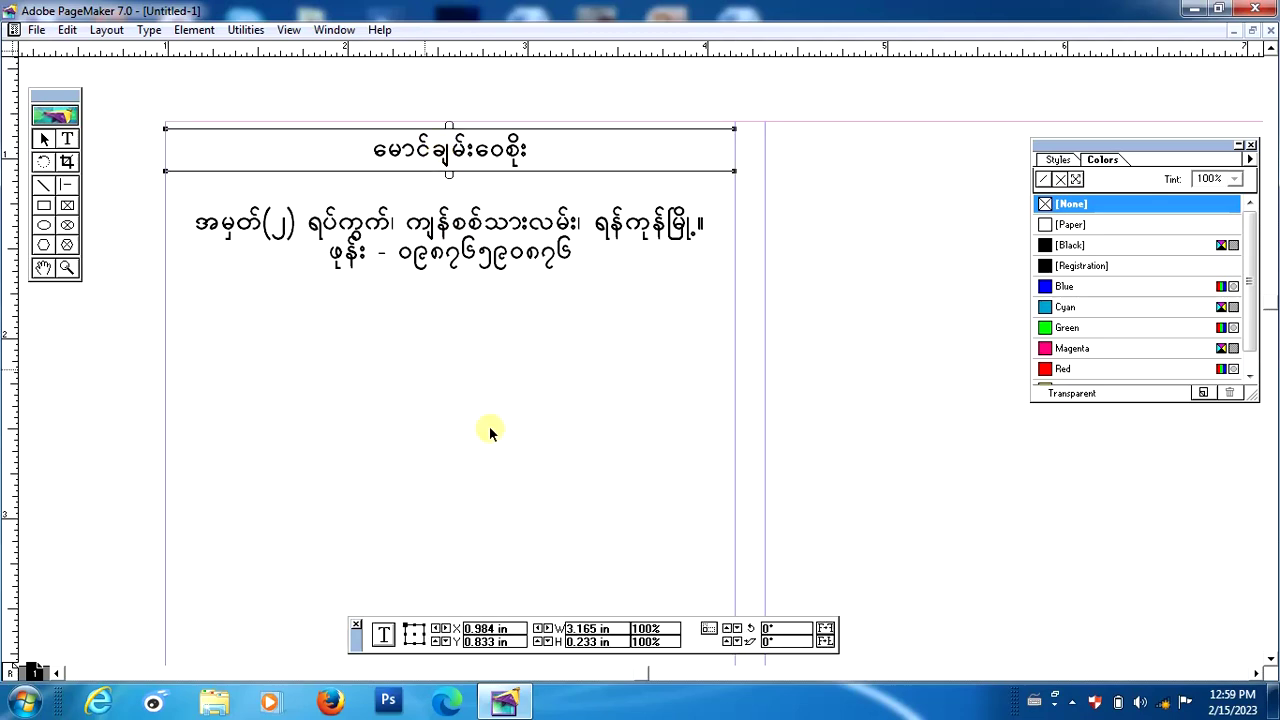
pyautogui.press('Down')
pyautogui.press('Down')
pyautogui.press('Down')
pyautogui.press('Down')
pyautogui.press('Down')
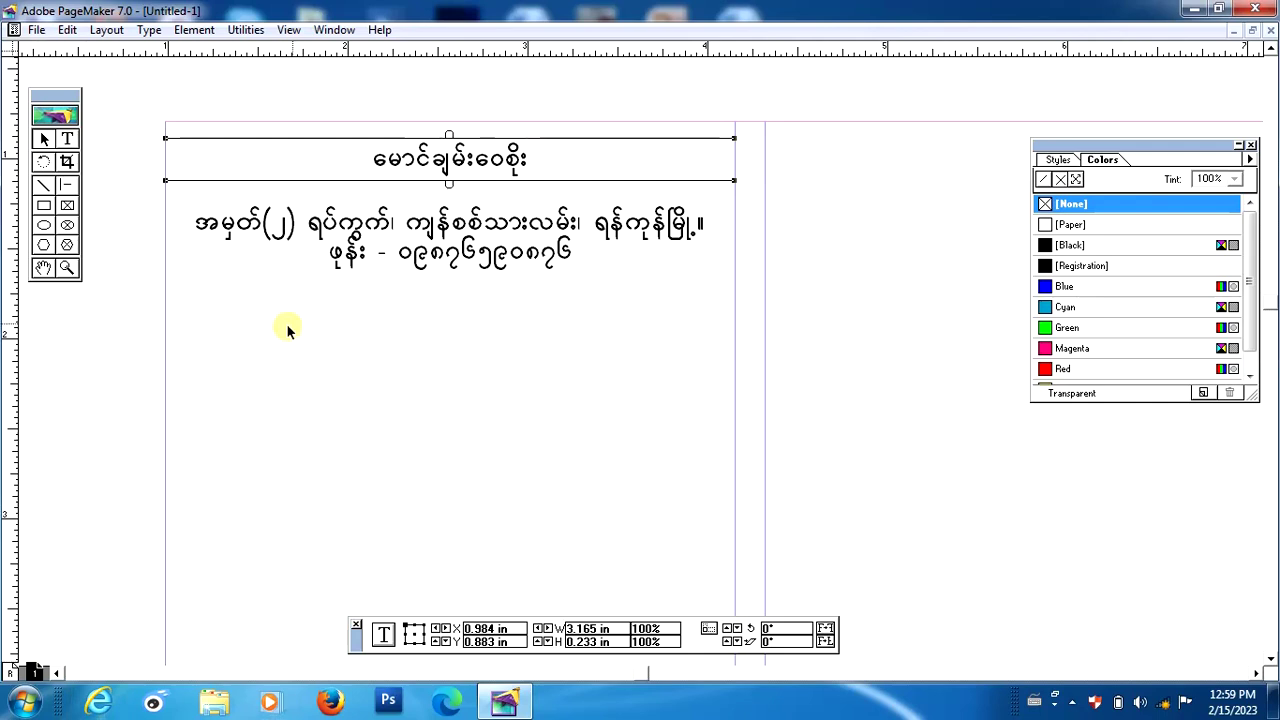
pyautogui.click(336, 292)
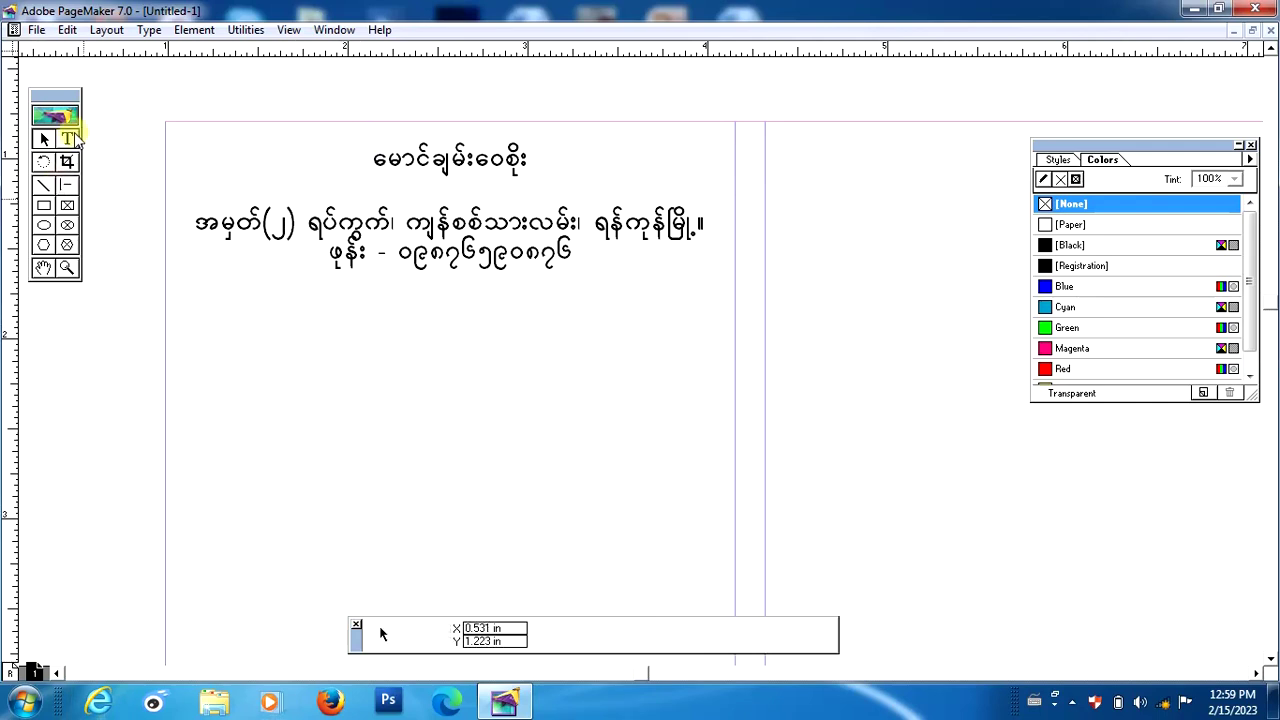
# Set the selected name title to the -Win---Kalaw font at 15 pt.
pyautogui.click(67, 139)
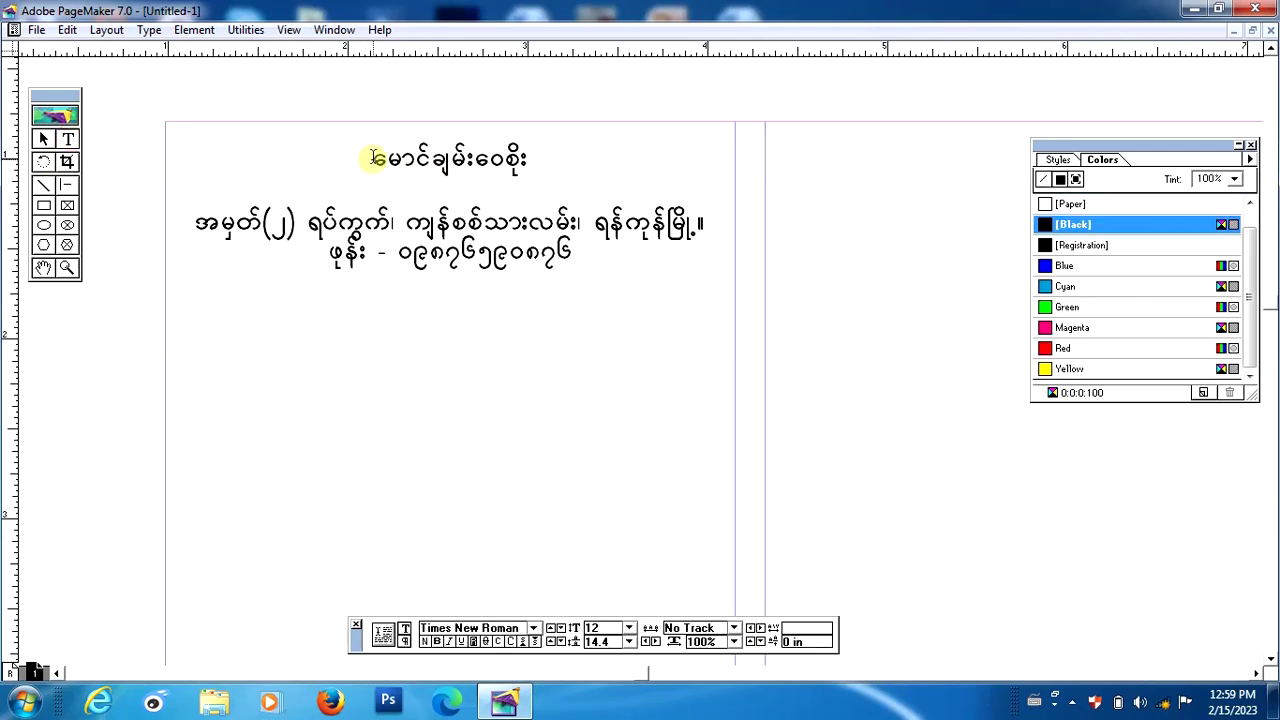
pyautogui.moveTo(371, 158); pyautogui.dragTo(535, 162)
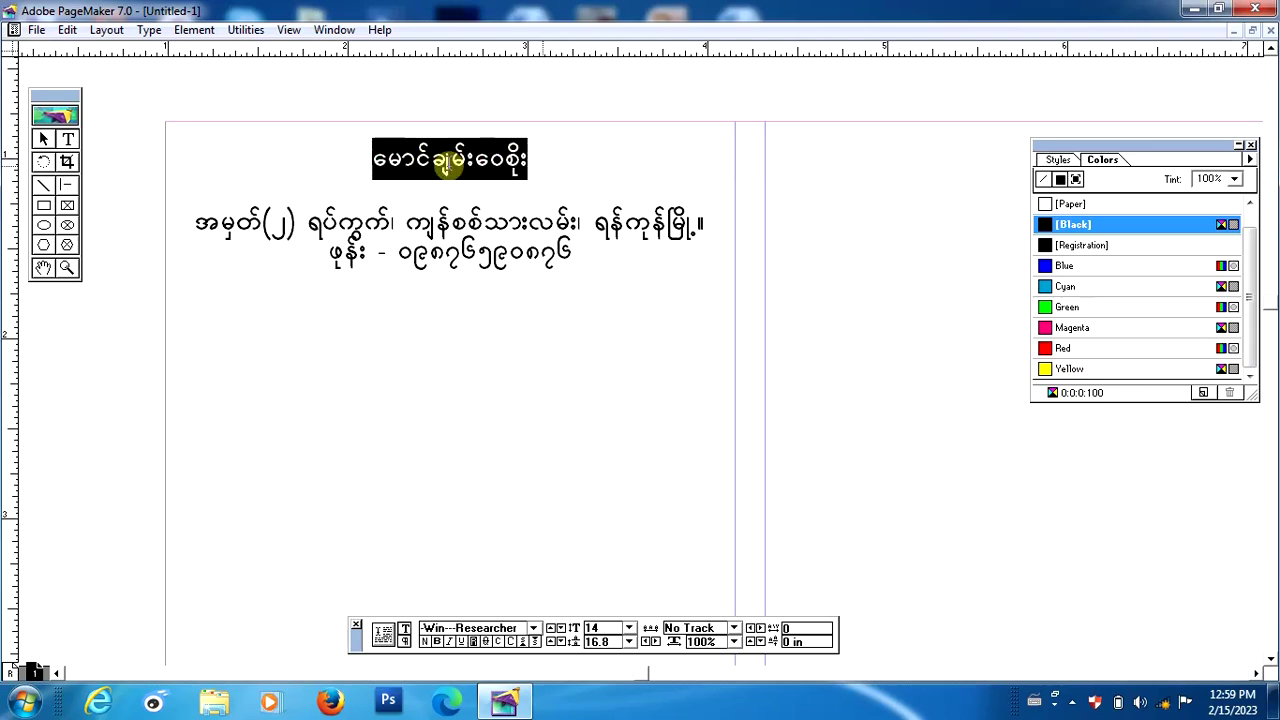
pyautogui.click(155, 31)
pyautogui.moveTo(171, 51)
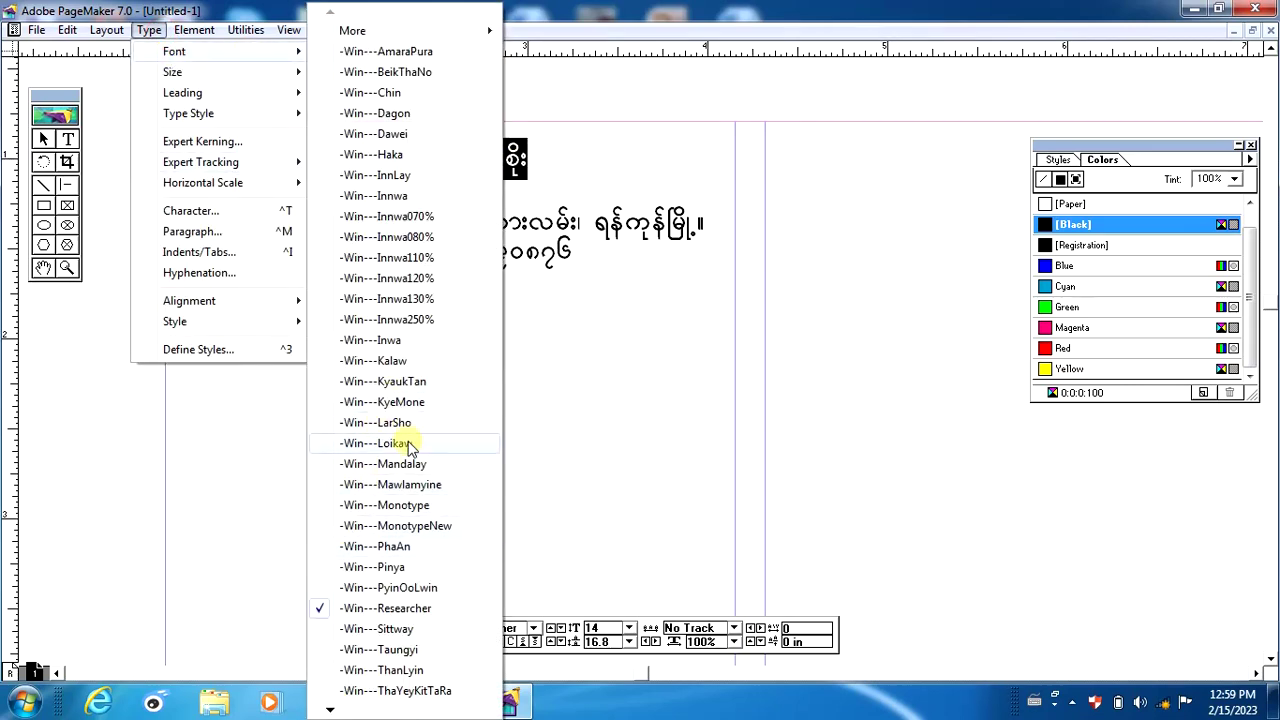
pyautogui.click(392, 361)
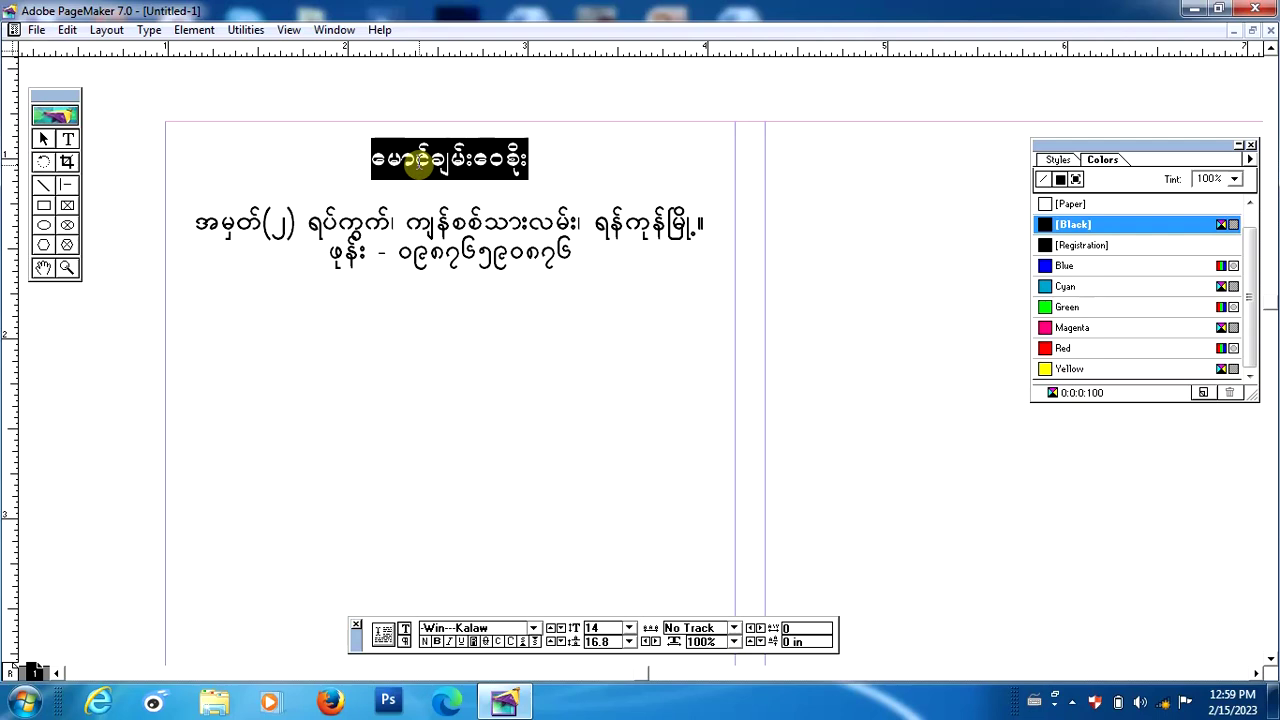
pyautogui.hotkey('ctrl', 'alt', 'shift', '.')
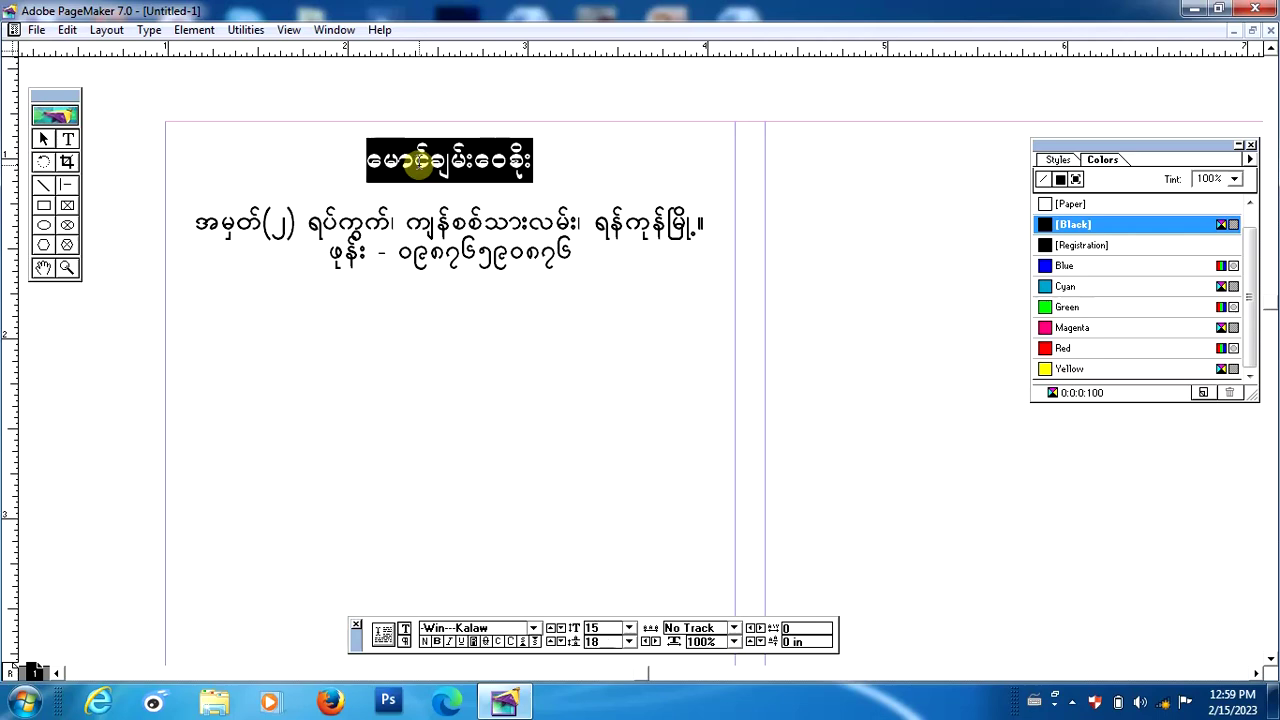
pyautogui.hotkey('ctrl', 'alt', 'shift', '.')
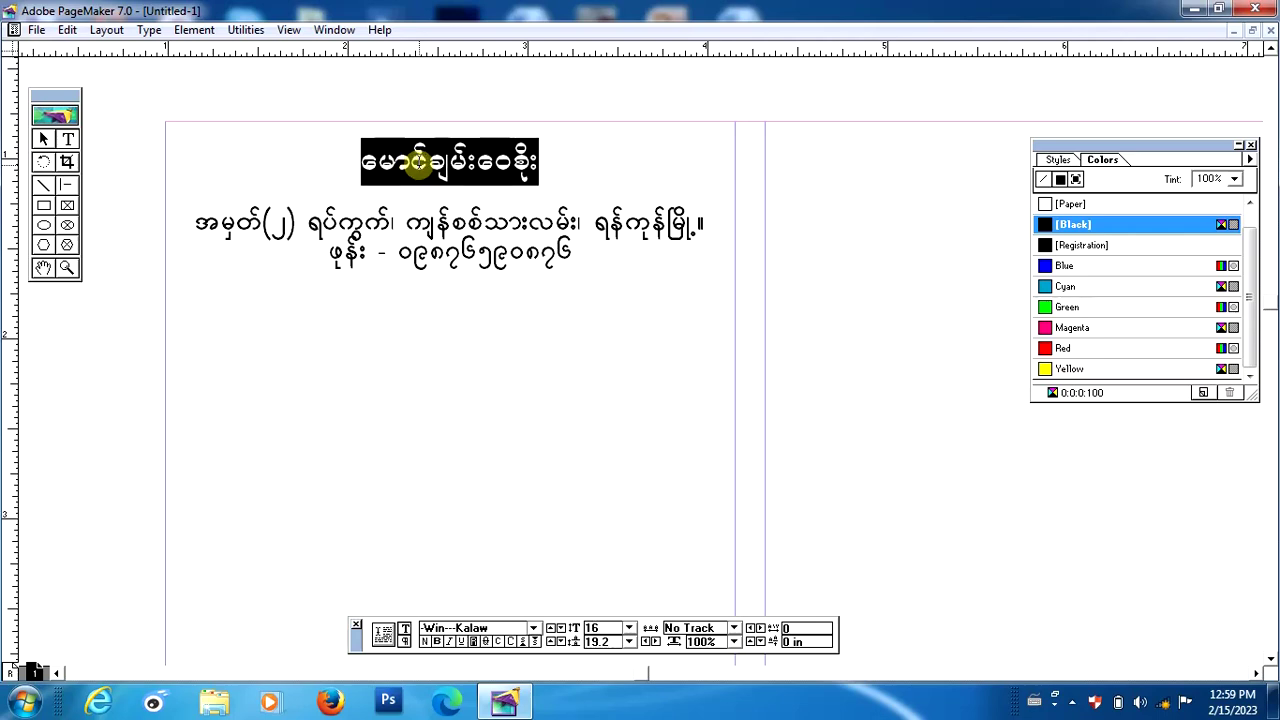
pyautogui.hotkey('ctrl', 'alt', 'shift', ',')
pyautogui.hotkey('ctrl', 'alt', 'shift', ',')
pyautogui.hotkey('ctrl', 'alt', 'shift', ',')
pyautogui.hotkey('ctrl', 'alt', 'shift', ',')
pyautogui.hotkey('ctrl', 'alt', 'shift', ',')
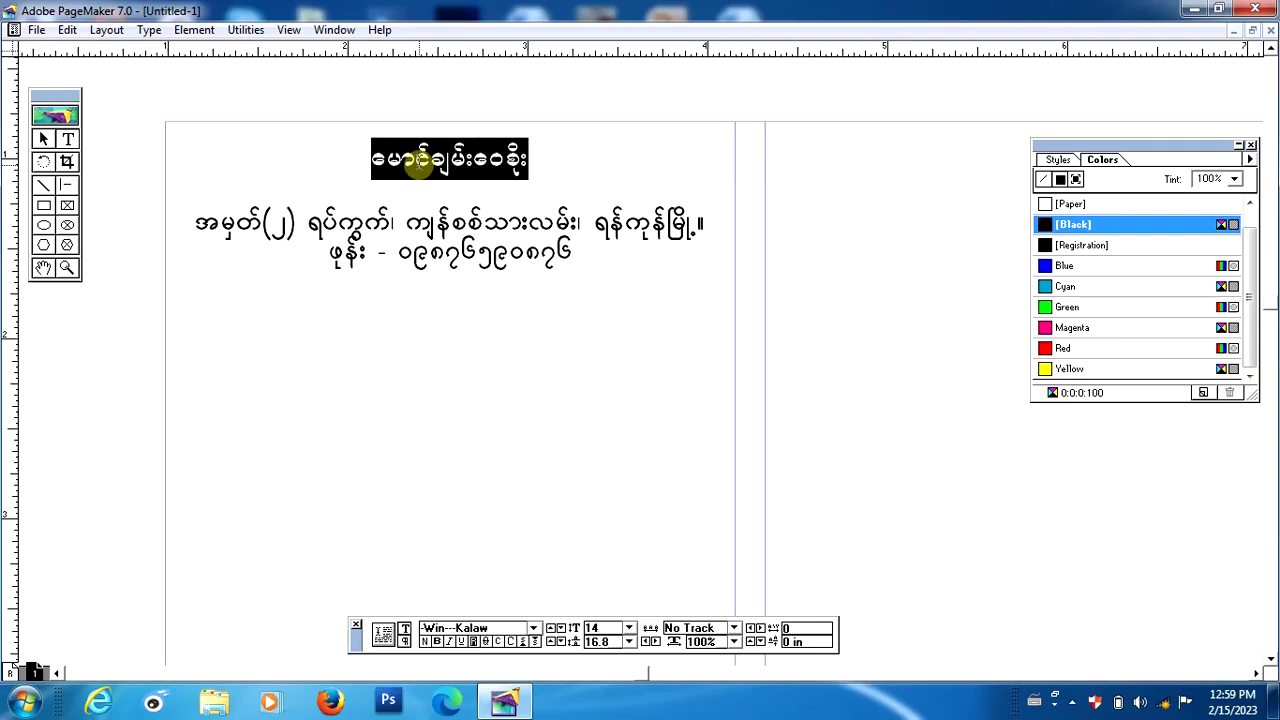
pyautogui.hotkey('ctrl', 'alt', 'shift', '.')
pyautogui.hotkey('ctrl', 'alt', 'shift', '.')
pyautogui.hotkey('ctrl', 'alt', 'shift', '.')
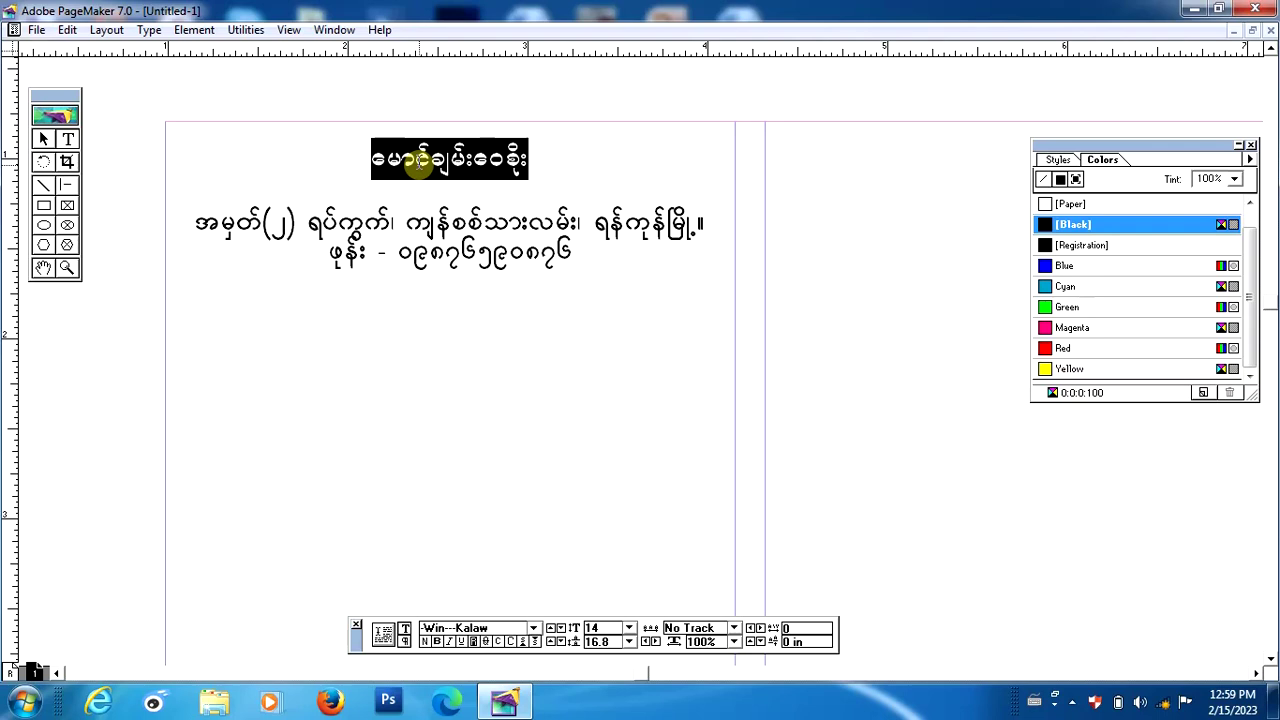
pyautogui.hotkey('ctrl', 'alt', 'shift', '.')
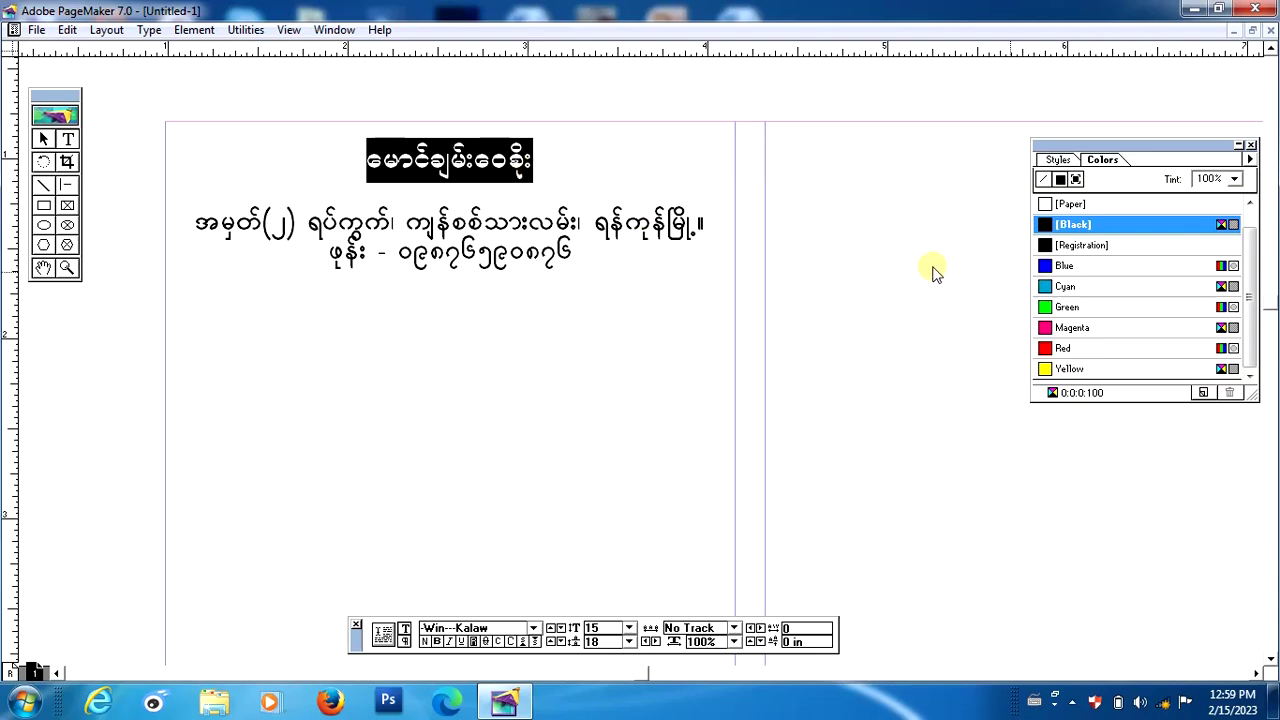
# Select the name title text and colour it Magenta from the Colors palette.
pyautogui.click(537, 172)
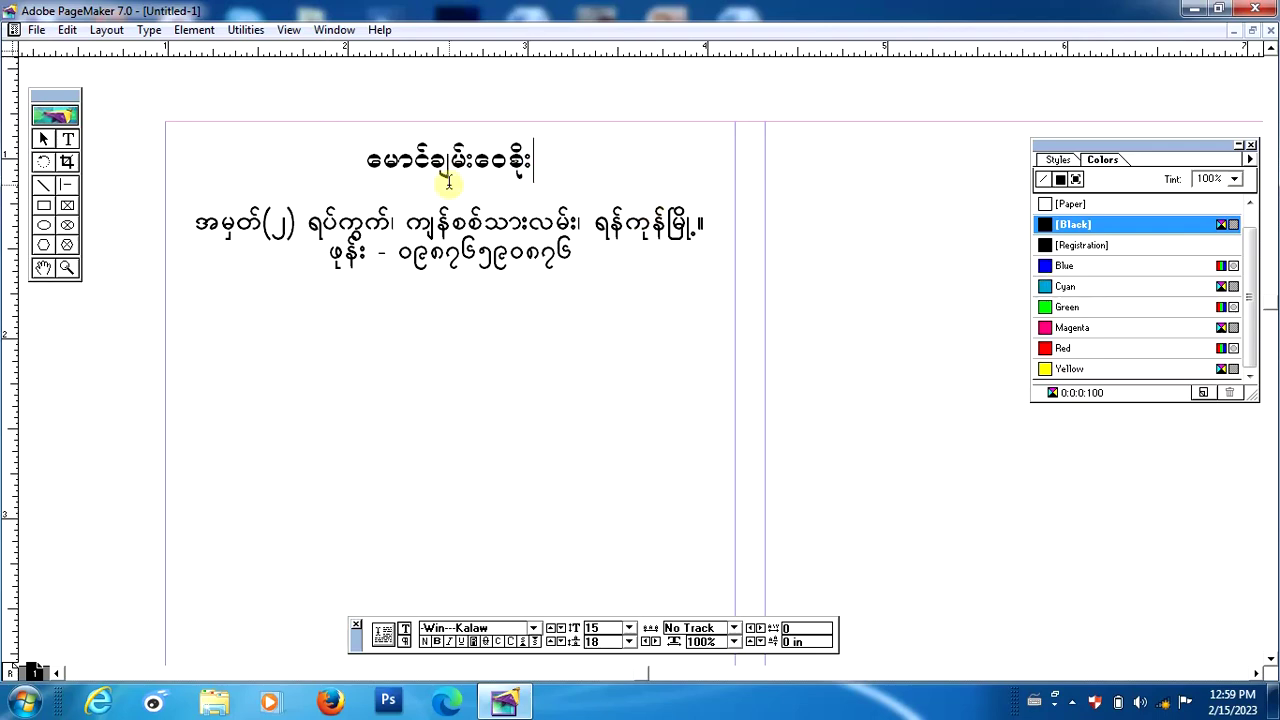
pyautogui.moveTo(368, 160); pyautogui.dragTo(565, 167)
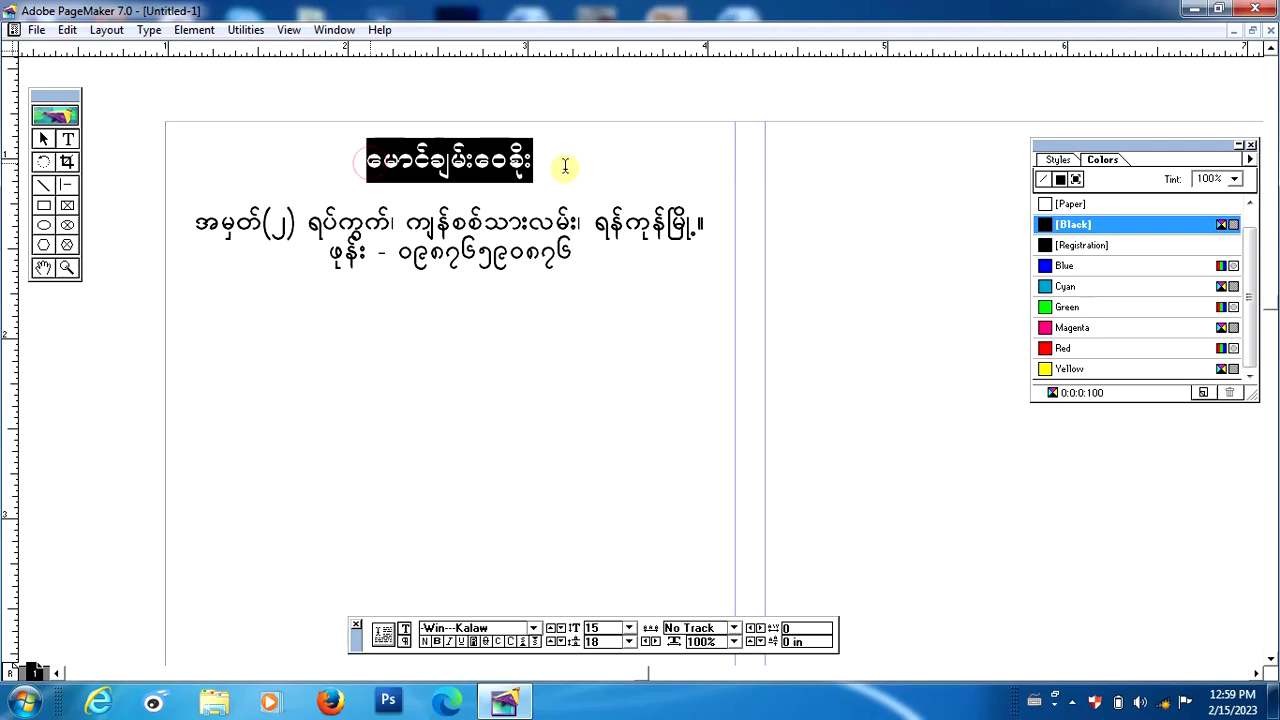
pyautogui.click(1077, 310)
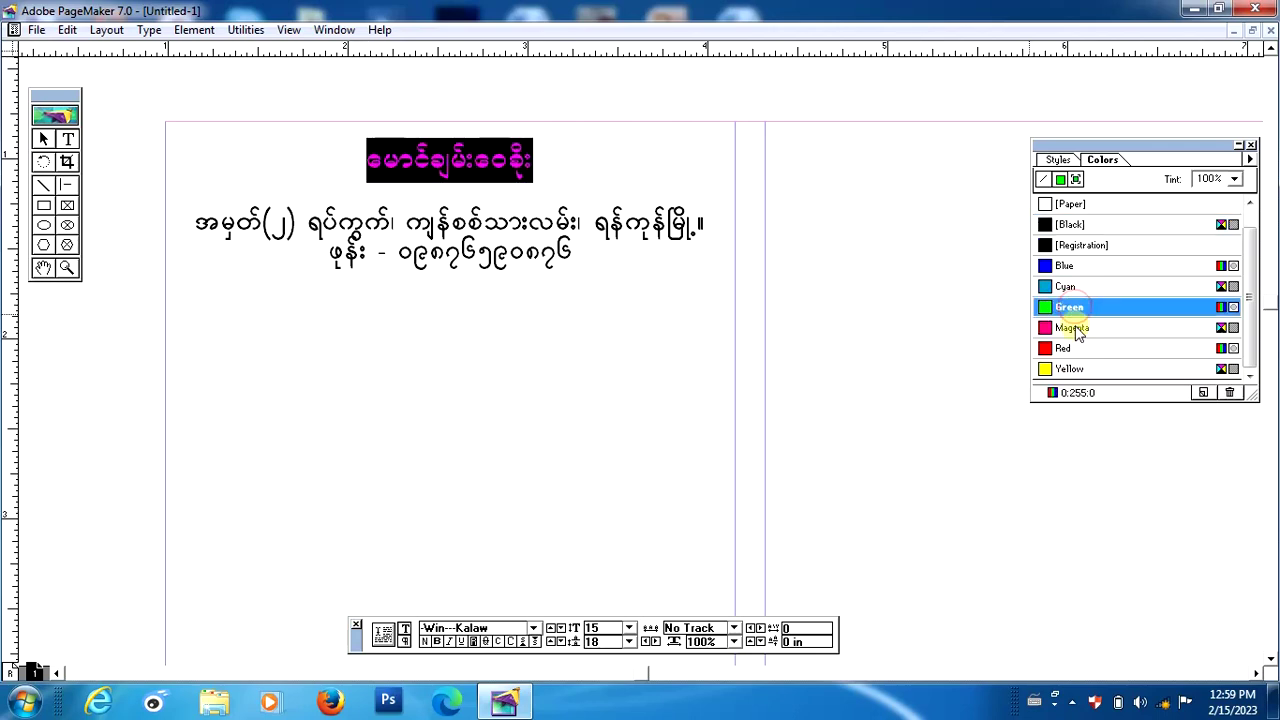
pyautogui.click(1075, 328)
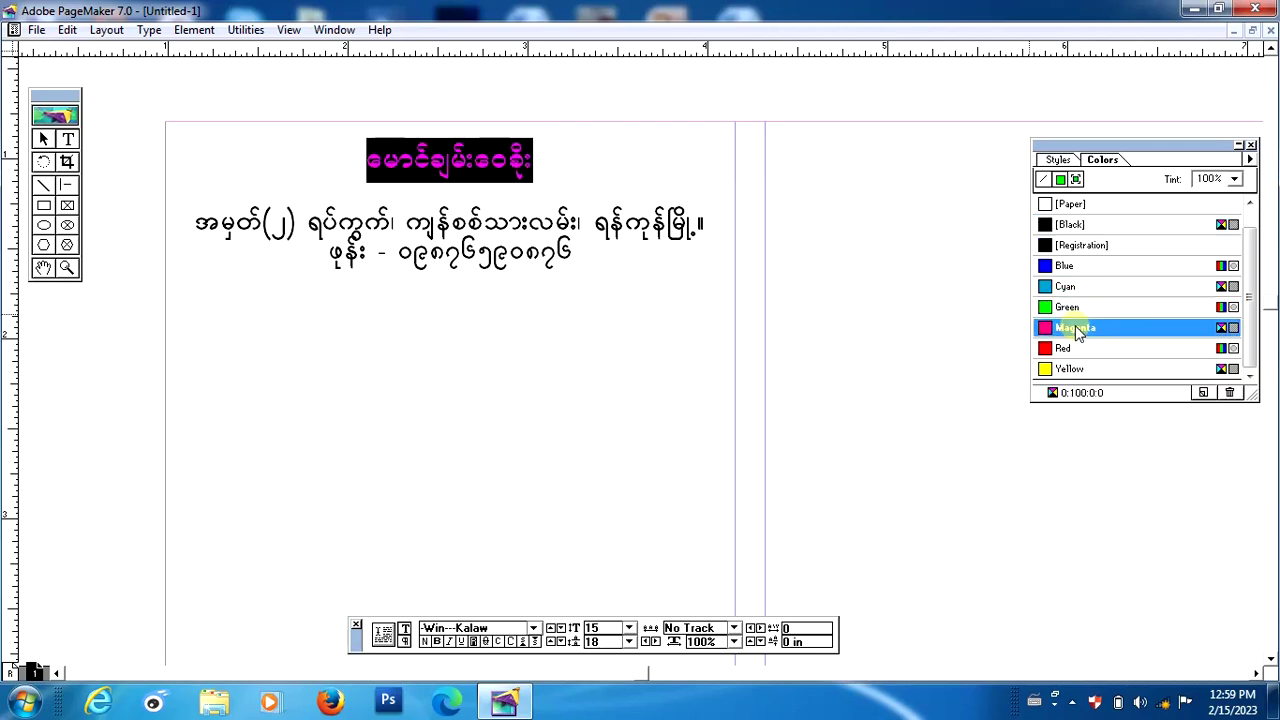
pyautogui.click(545, 183)
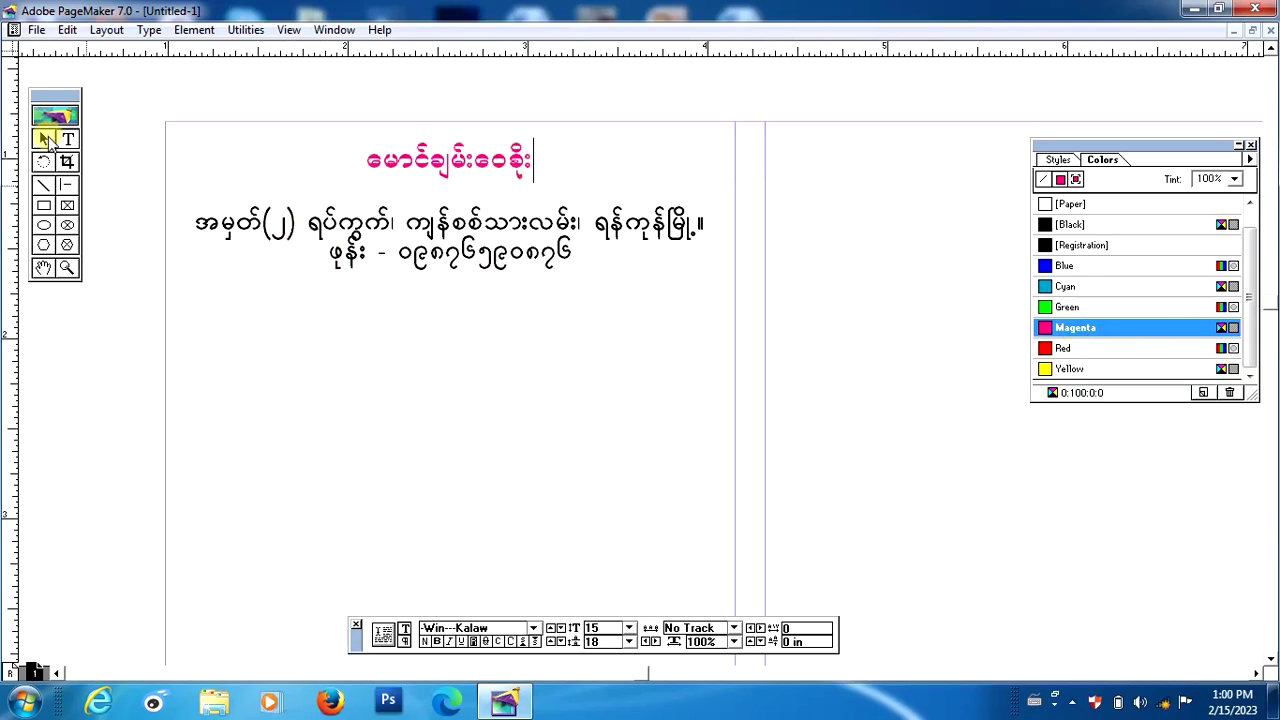
pyautogui.click(43, 139)
# Nudge the address block up to Y 1.175 in, just beneath the magenta name.
pyautogui.click(508, 254)
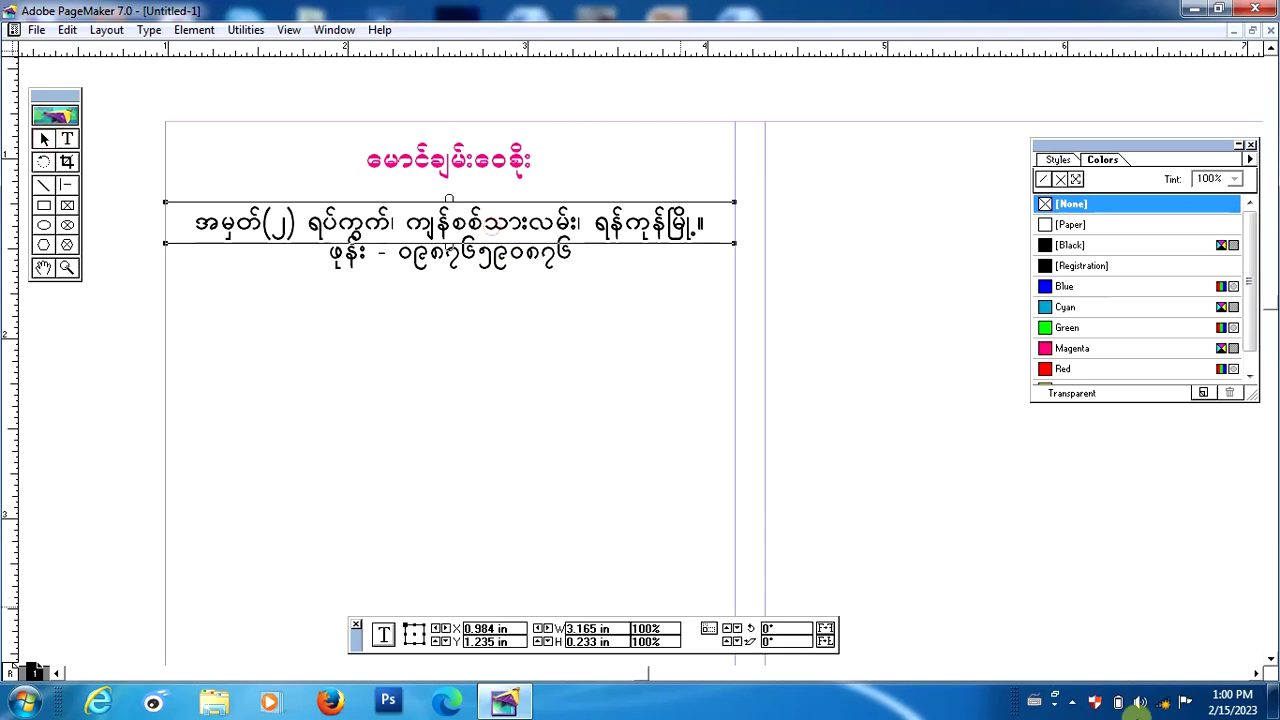
pyautogui.press('Up')
pyautogui.press('Up')
pyautogui.press('Up')
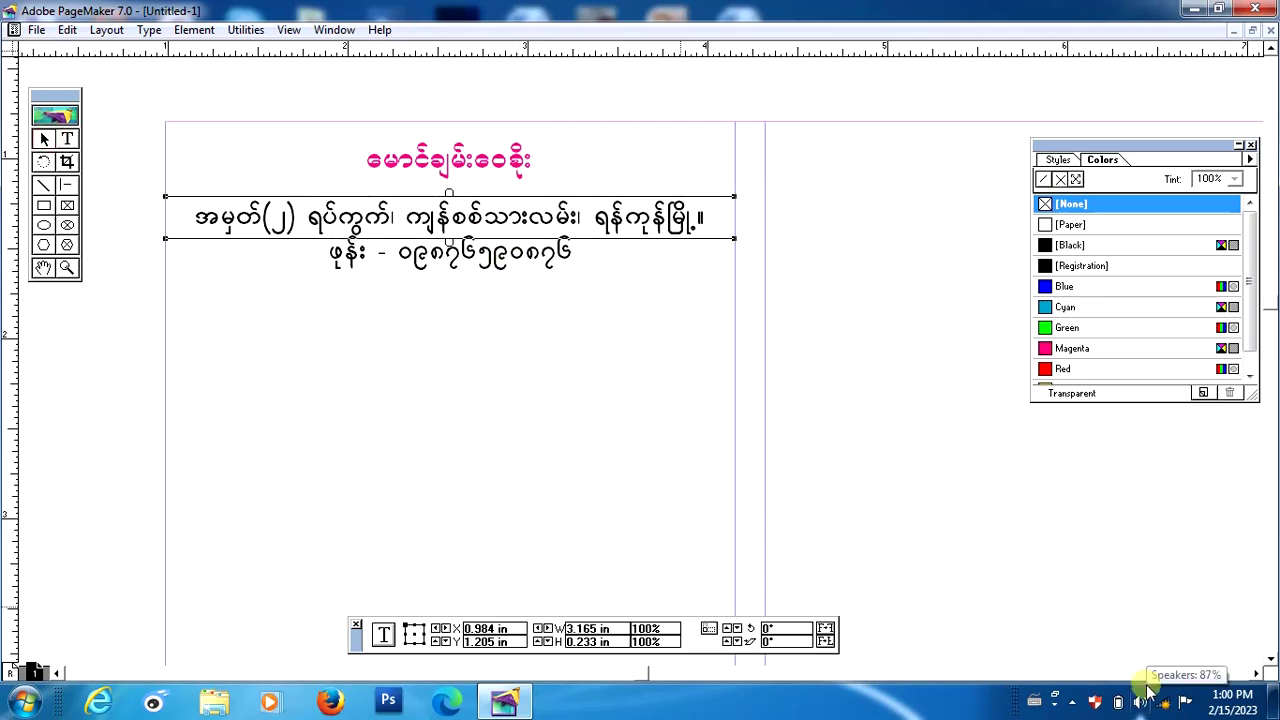
pyautogui.press('Up')
pyautogui.press('Up')
pyautogui.press('Up')
pyautogui.press('Up')
pyautogui.press('Up')
pyautogui.press('Up')
pyautogui.press('Up')
pyautogui.press('Up')
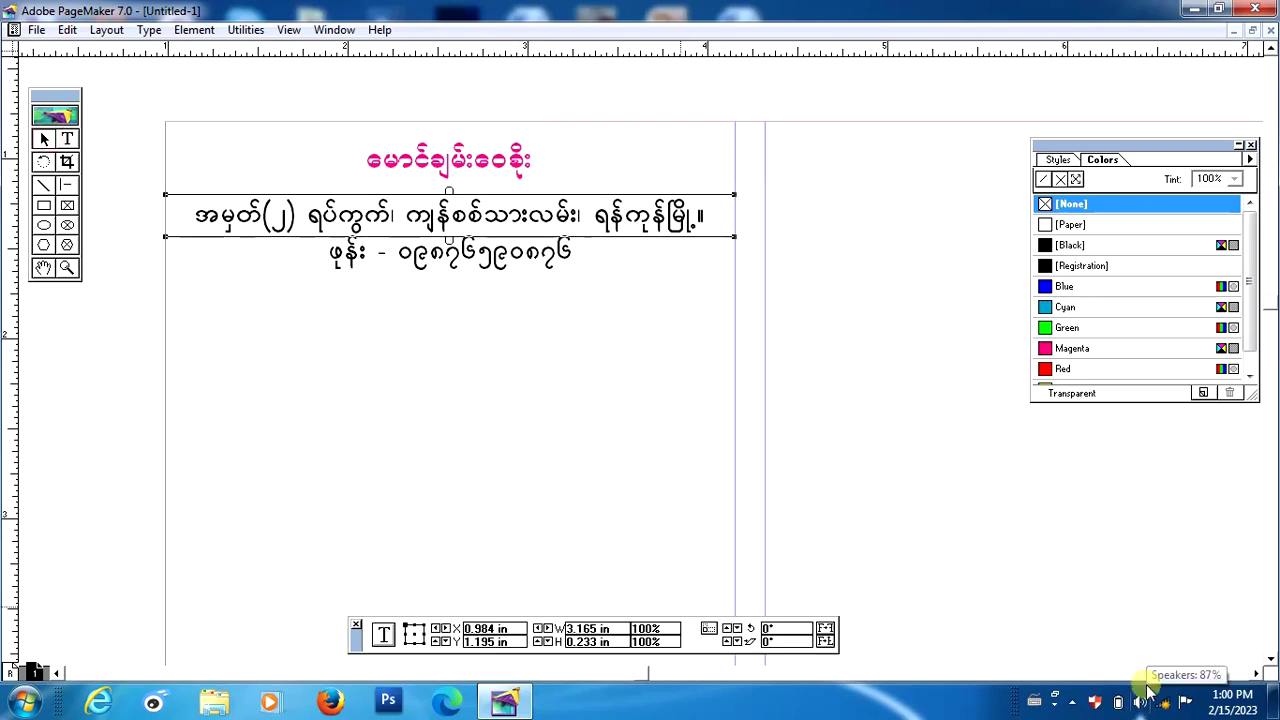
pyautogui.press('Down')
pyautogui.press('Down')
pyautogui.press('Down')
pyautogui.press('Down')
pyautogui.press('Down')
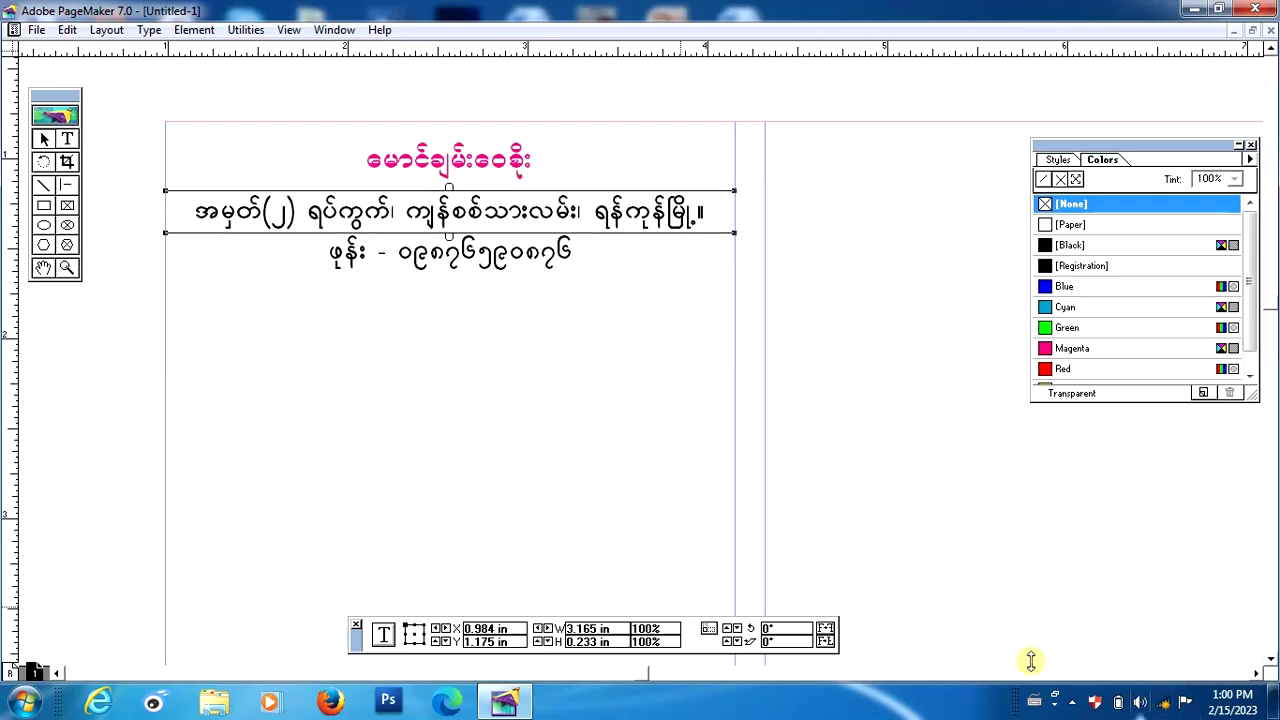
pyautogui.click(513, 389)
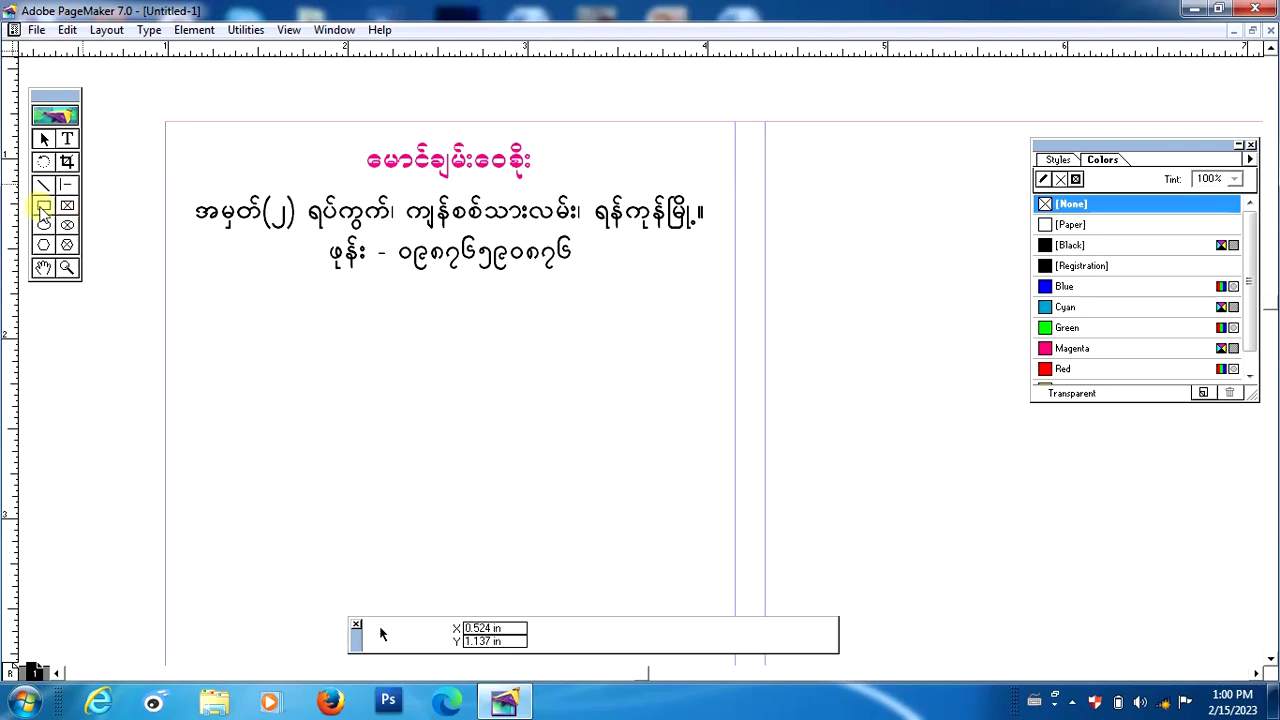
# Choose a corner style for the Rectangle tool in the Rounded Corners dialog.
pyautogui.click(44, 208)
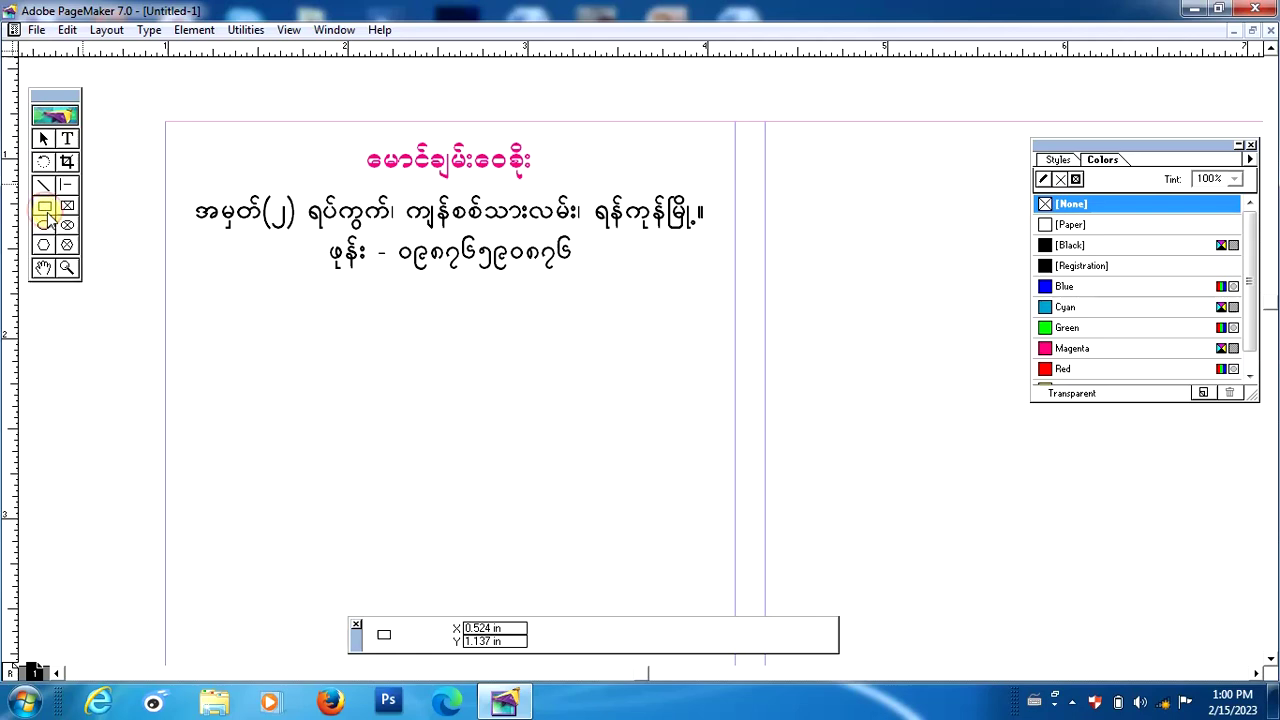
pyautogui.doubleClick(45, 208)
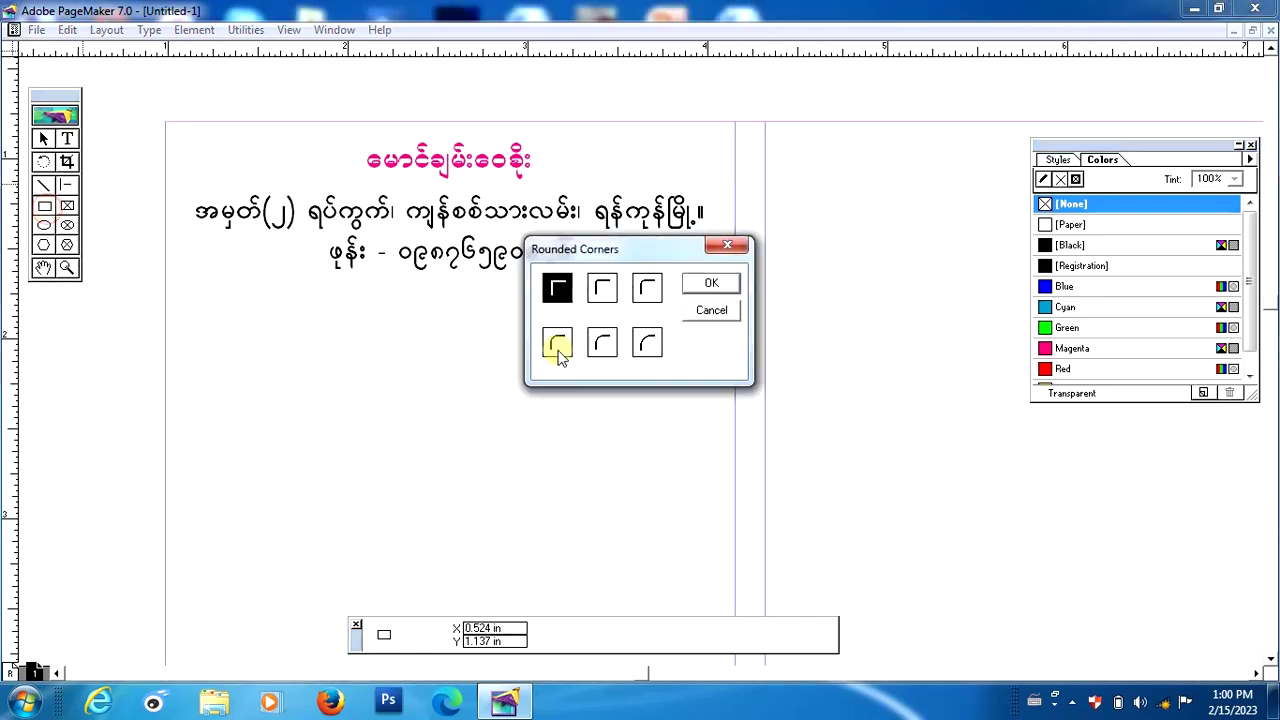
pyautogui.click(600, 288)
pyautogui.click(646, 288)
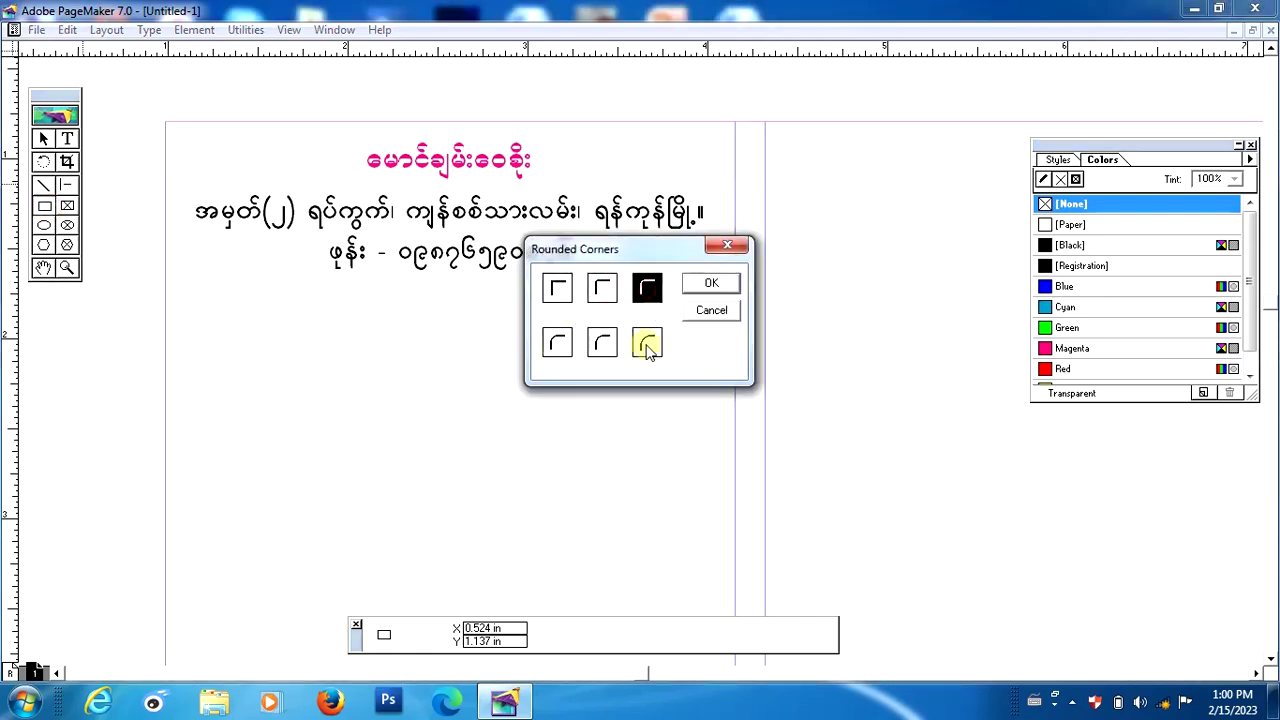
pyautogui.click(646, 343)
pyautogui.click(602, 343)
pyautogui.click(557, 343)
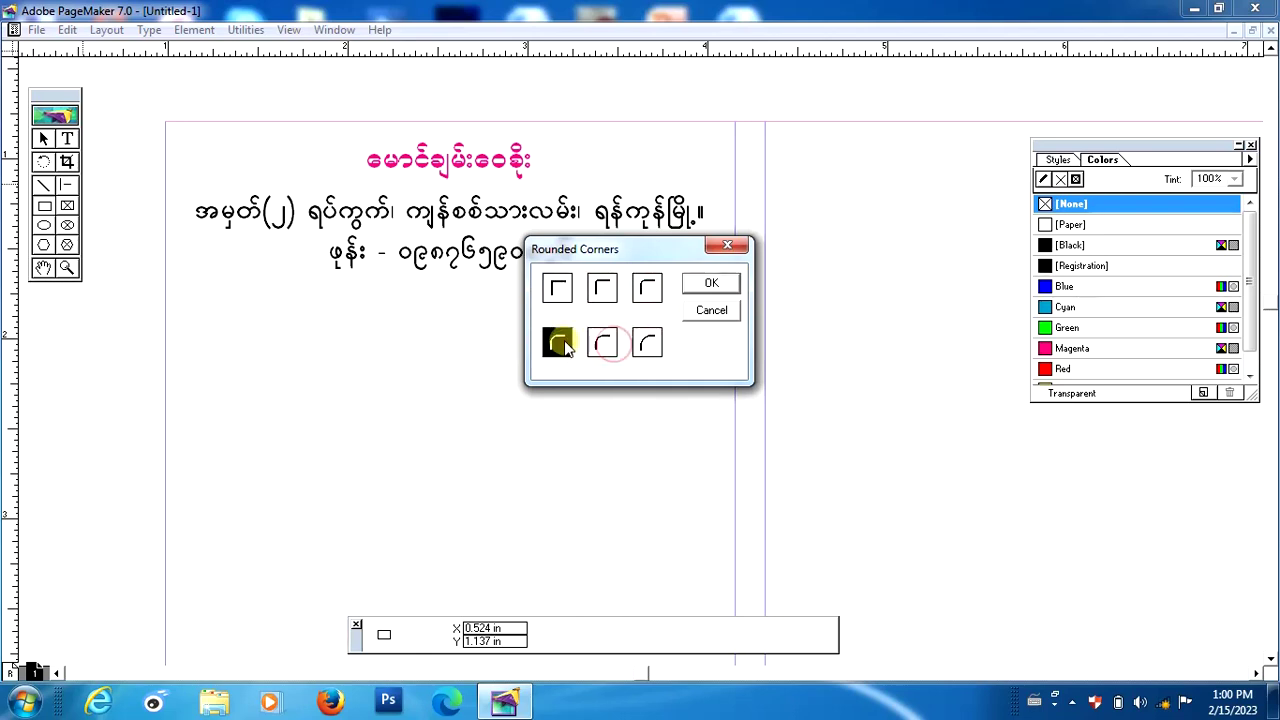
pyautogui.click(557, 288)
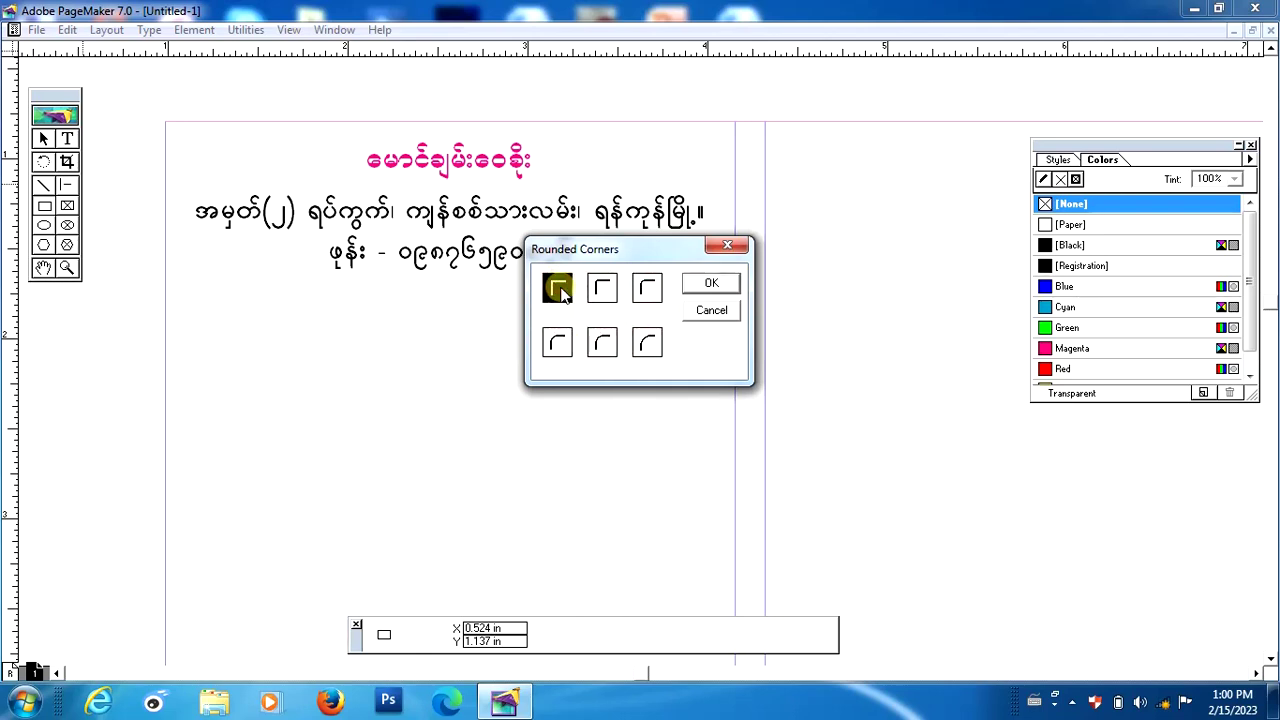
pyautogui.click(711, 283)
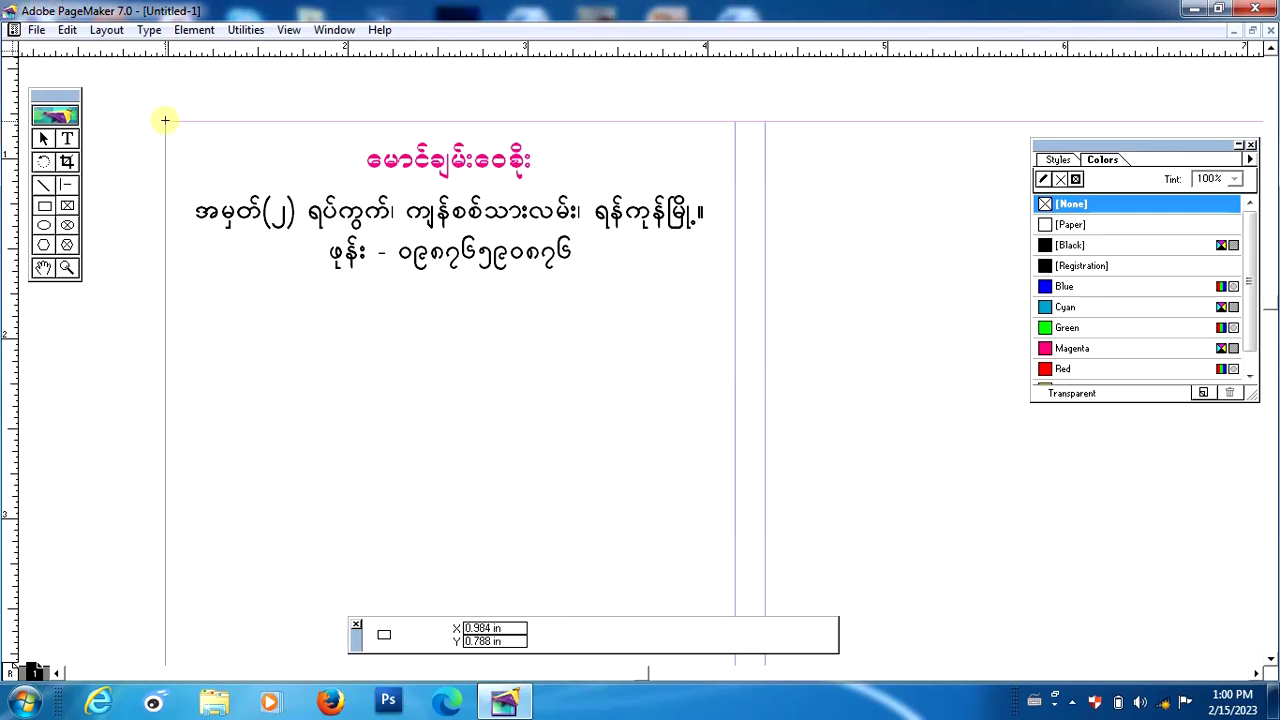
# Draw a 3.165 by 1.126 in rectangle framing the name, address and phone lines.
pyautogui.moveTo(165, 120); pyautogui.dragTo(733, 340)
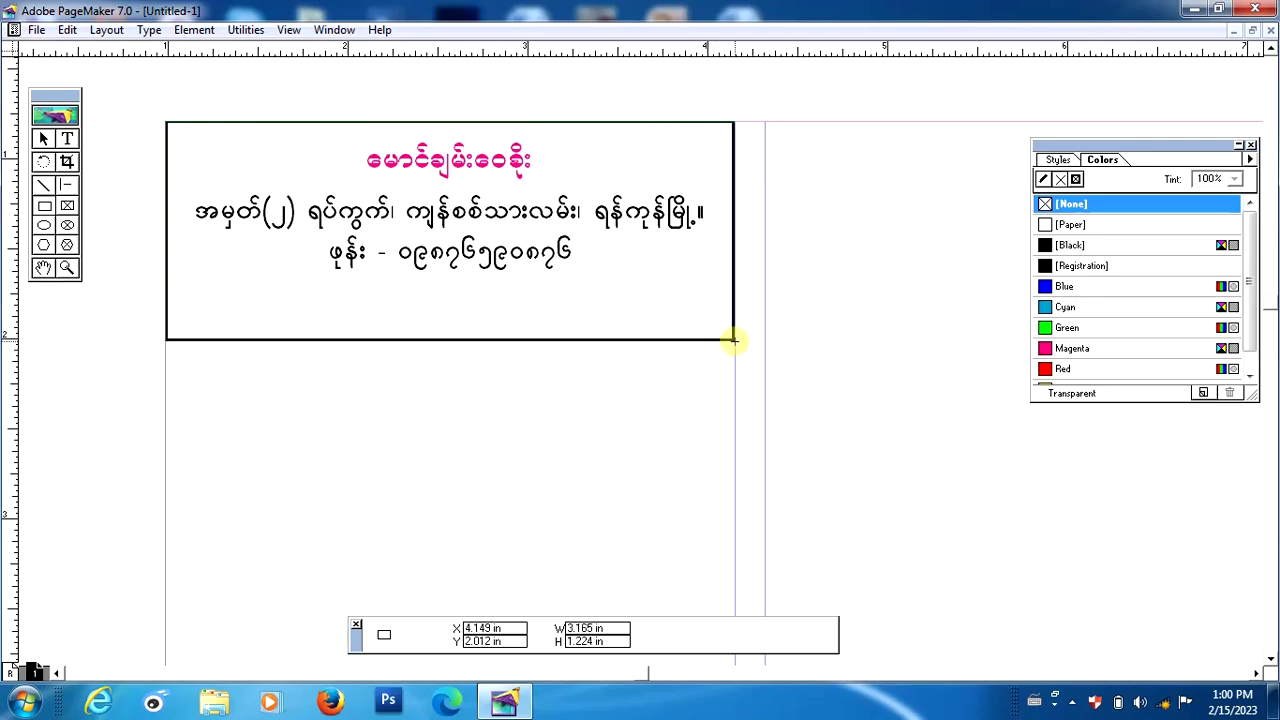
pyautogui.moveTo(733, 340); pyautogui.dragTo(733, 322)
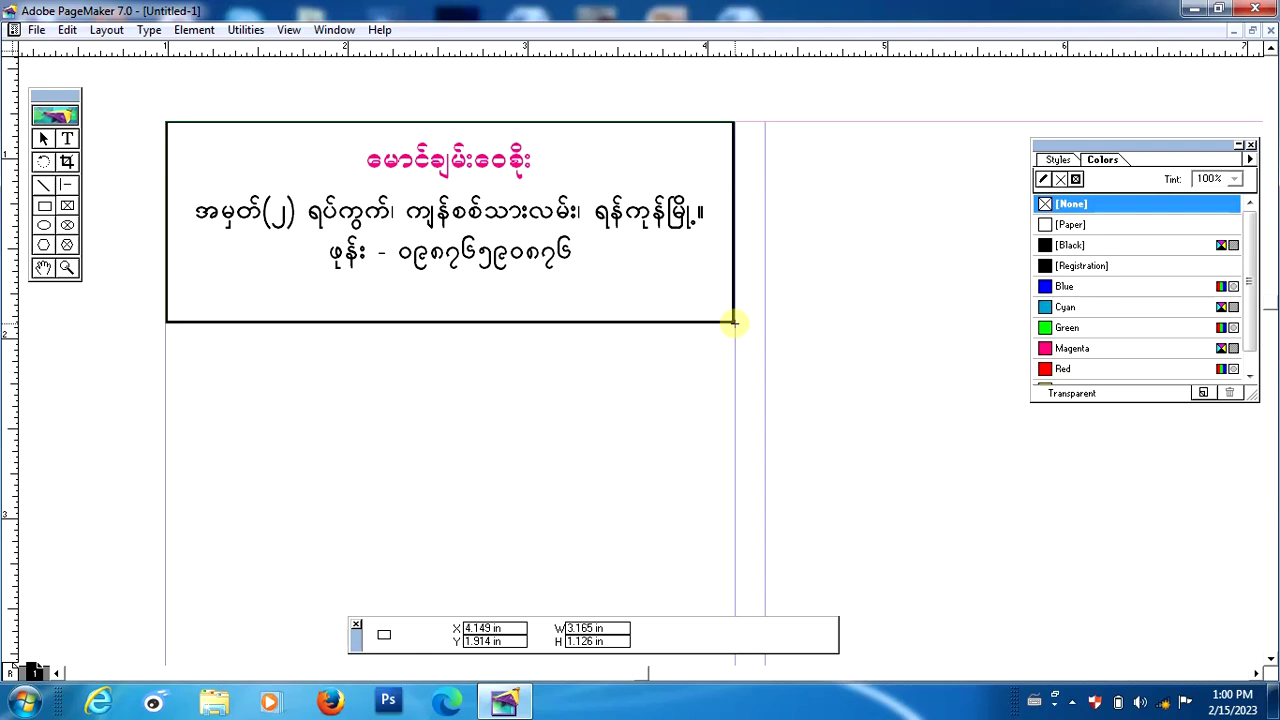
pyautogui.moveTo(733, 322); pyautogui.dragTo(733, 322)
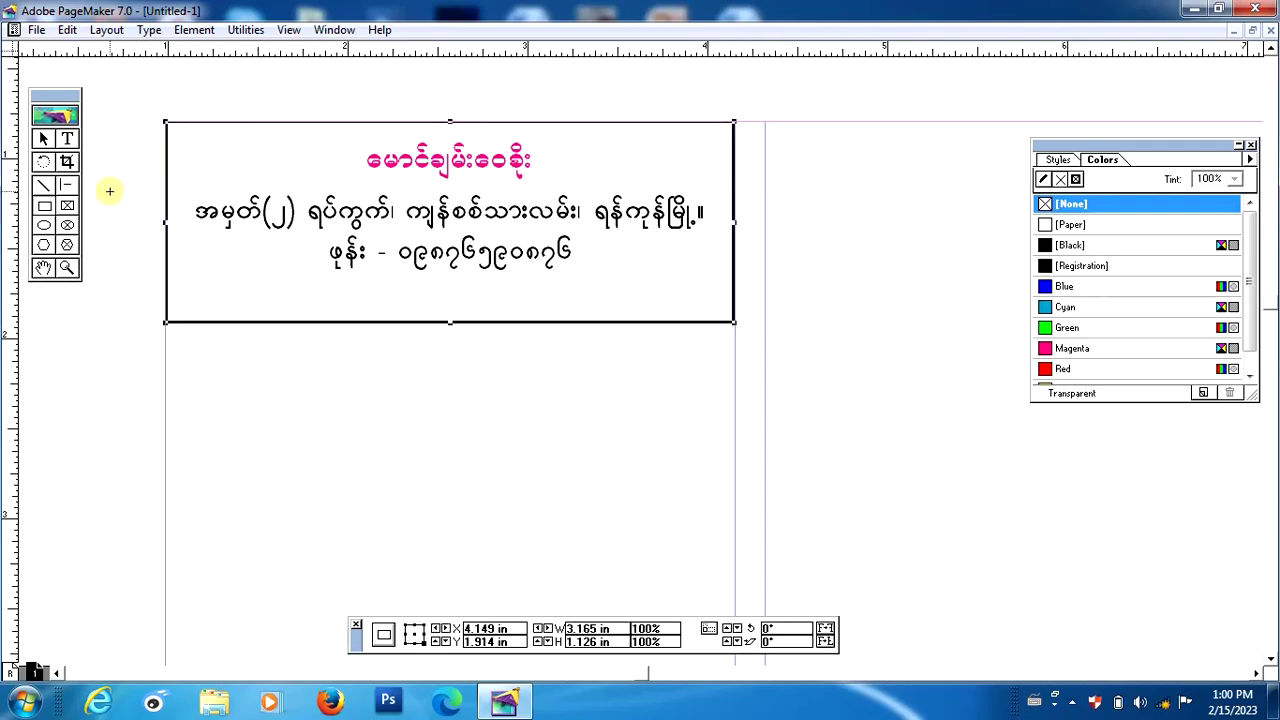
# Nudge the phone line down one step and the address line down two steps.
pyautogui.click(45, 141)
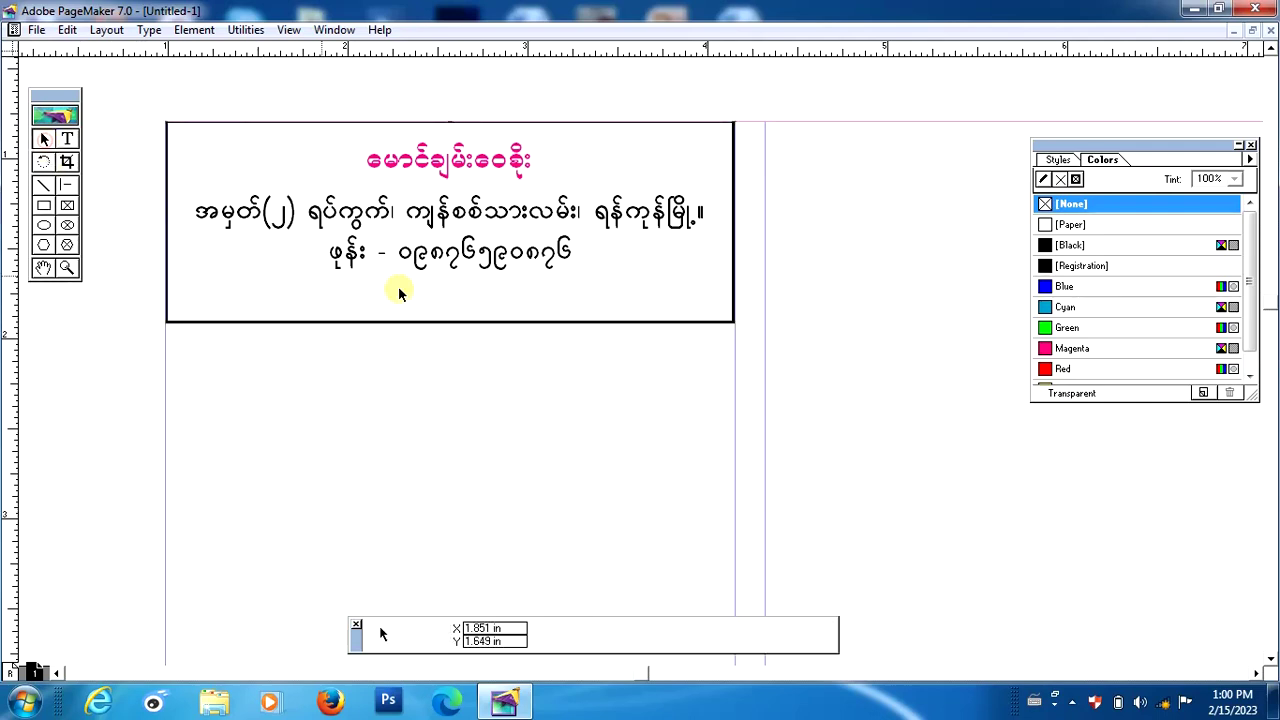
pyautogui.click(463, 255)
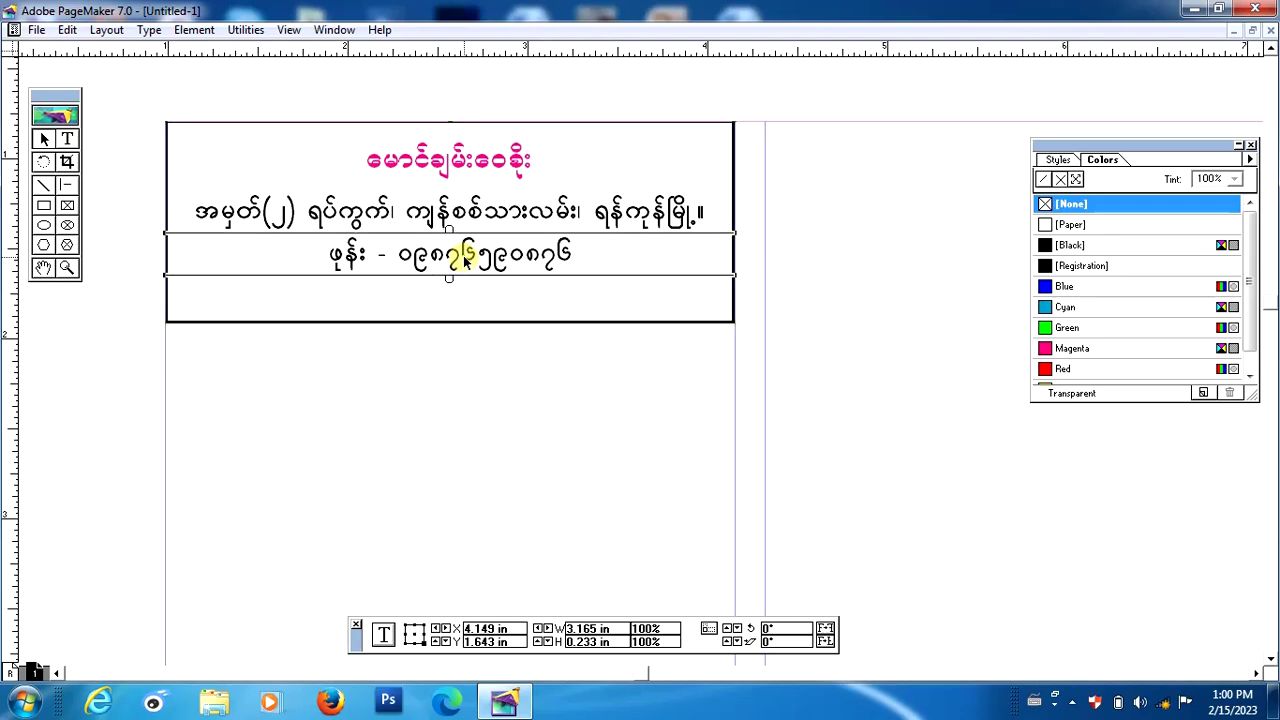
pyautogui.press('Down')
pyautogui.press('Down')
pyautogui.press('Down')
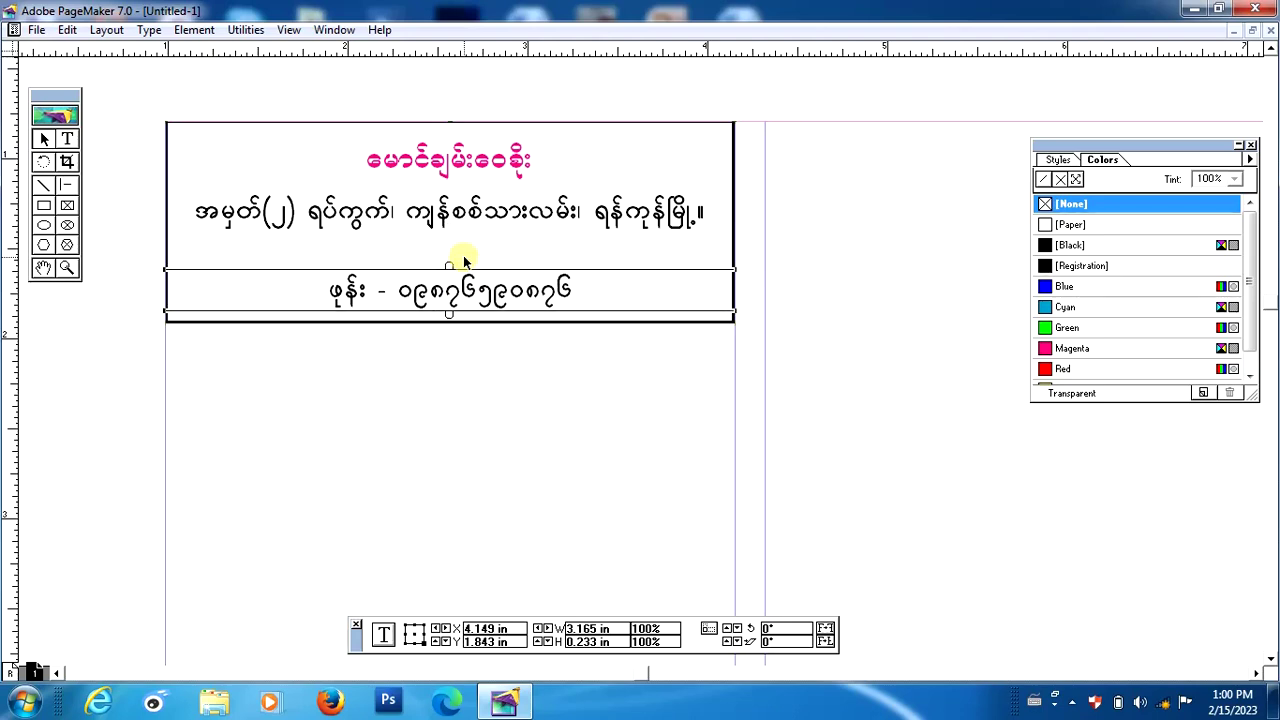
pyautogui.click(437, 222)
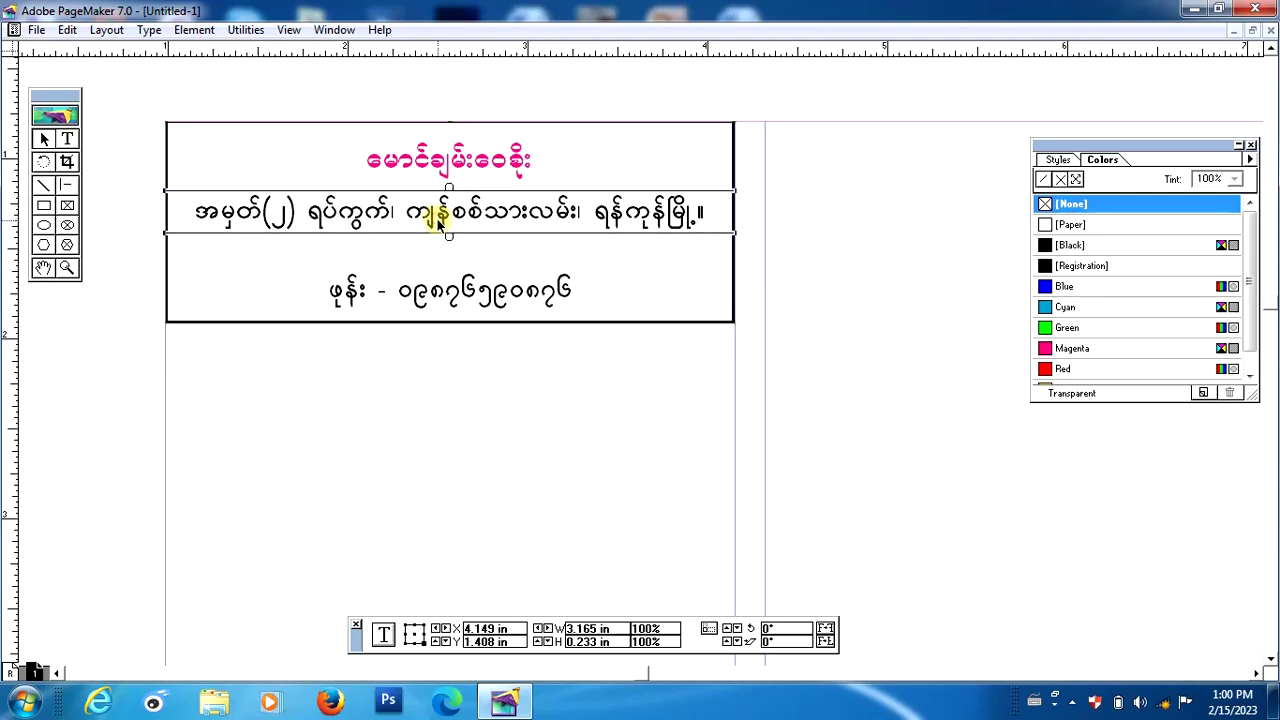
pyautogui.press('Down')
pyautogui.press('Down')
pyautogui.press('Down')
pyautogui.press('Down')
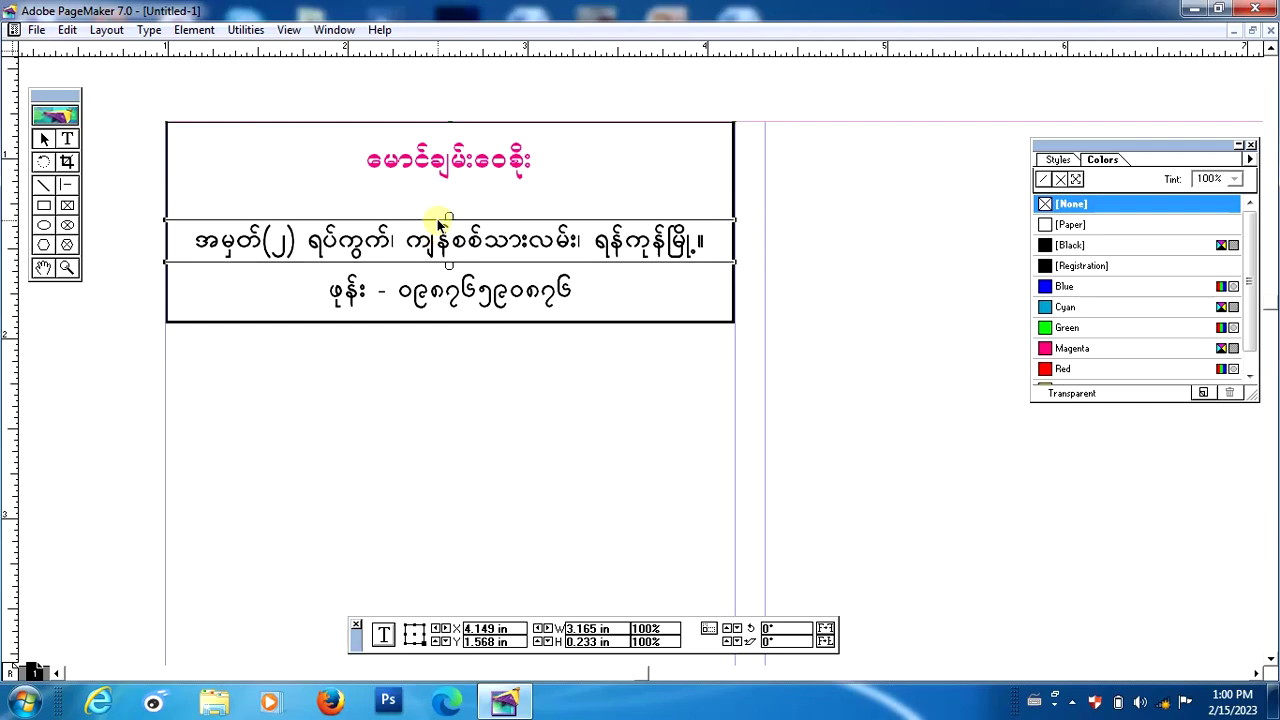
pyautogui.press('Down')
# Lower the magenta name slightly and move the address line back up a little.
pyautogui.click(426, 161)
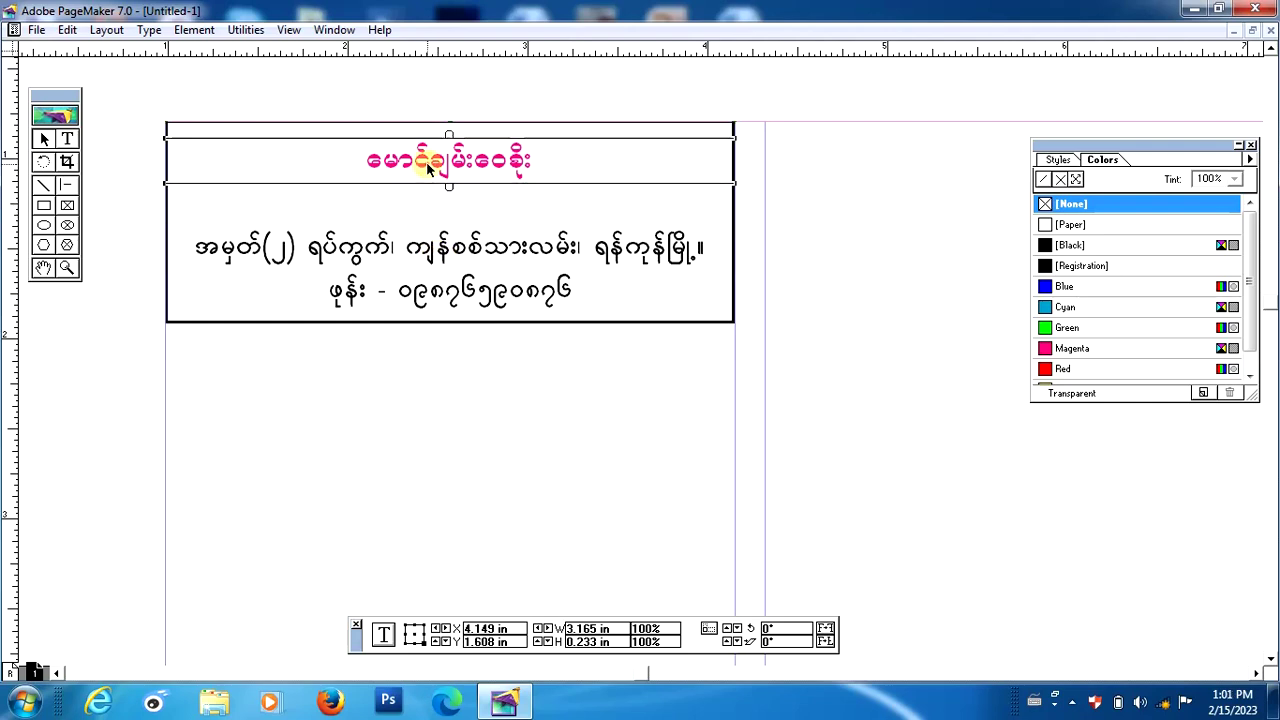
pyautogui.press('Down')
pyautogui.press('Down')
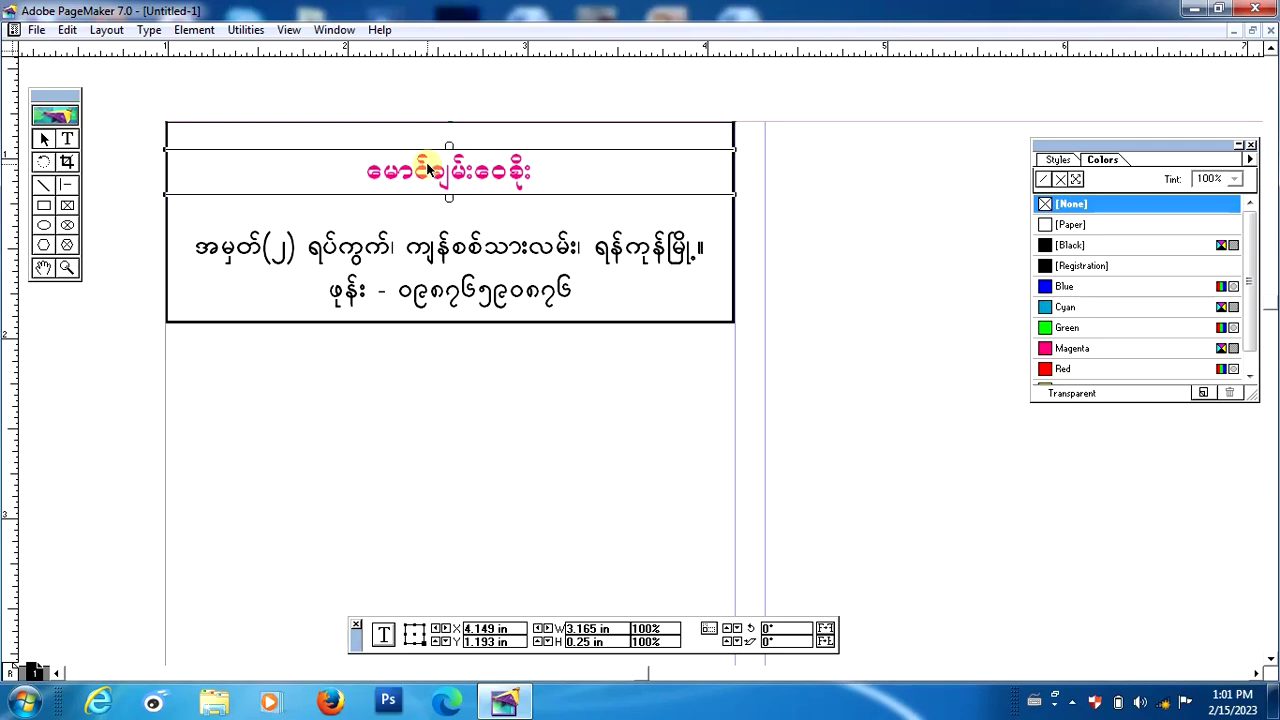
pyautogui.click(467, 445)
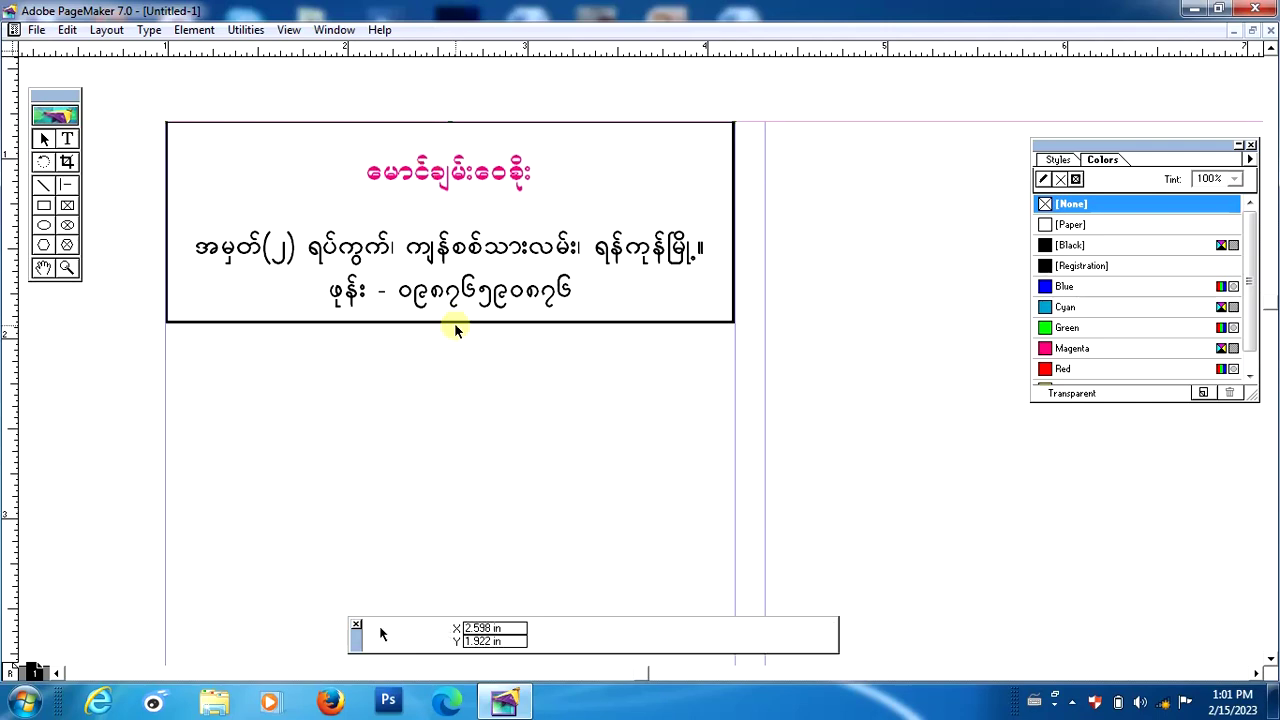
pyautogui.click(447, 248)
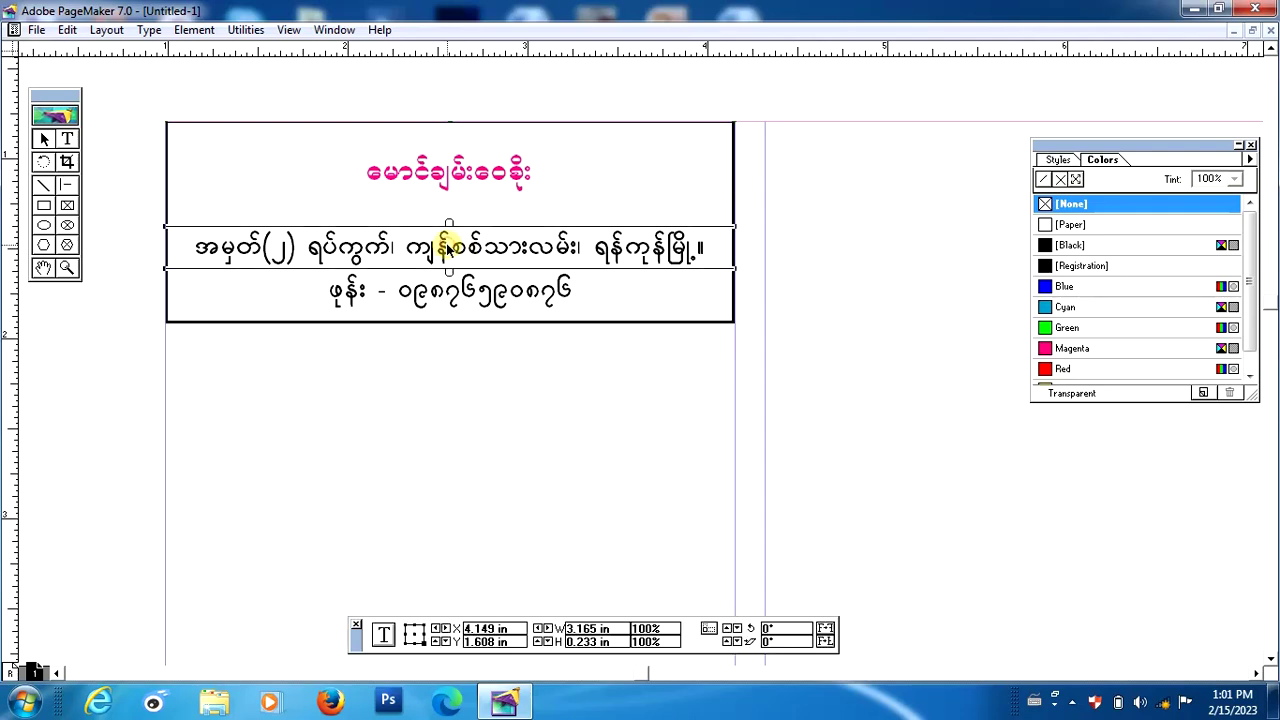
pyautogui.moveTo(447, 248); pyautogui.dragTo(447, 244)
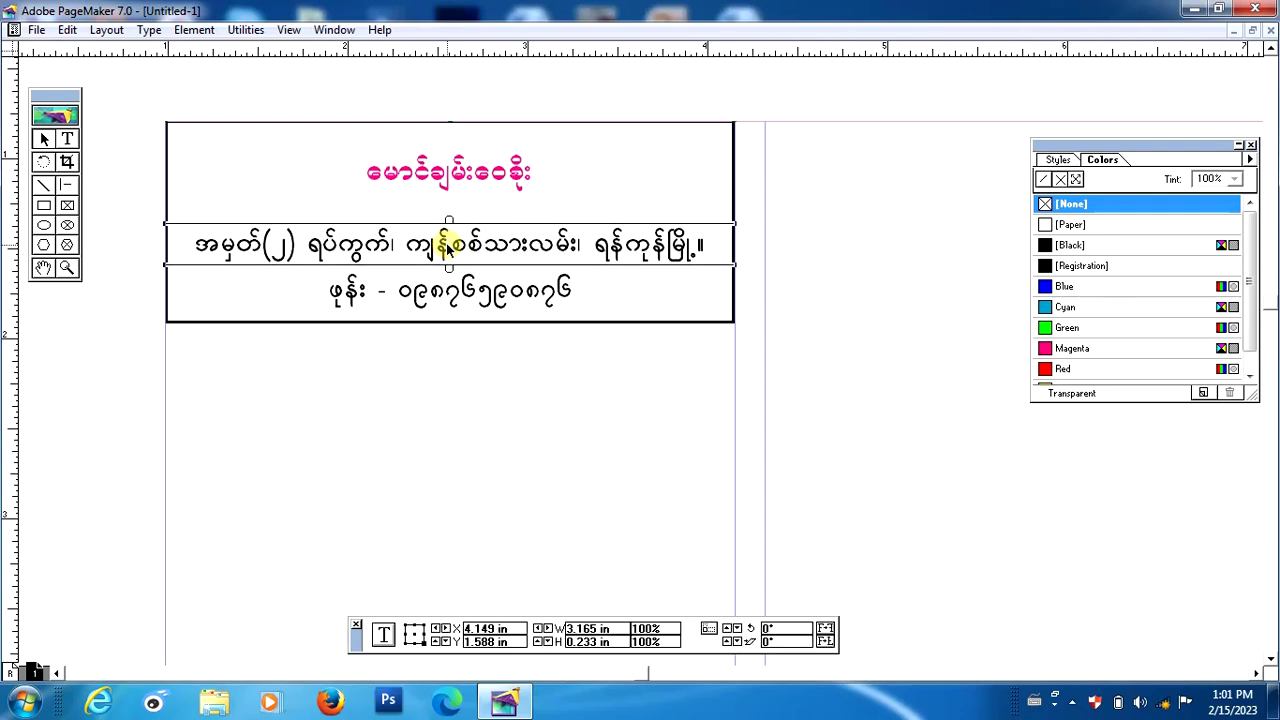
pyautogui.click(524, 408)
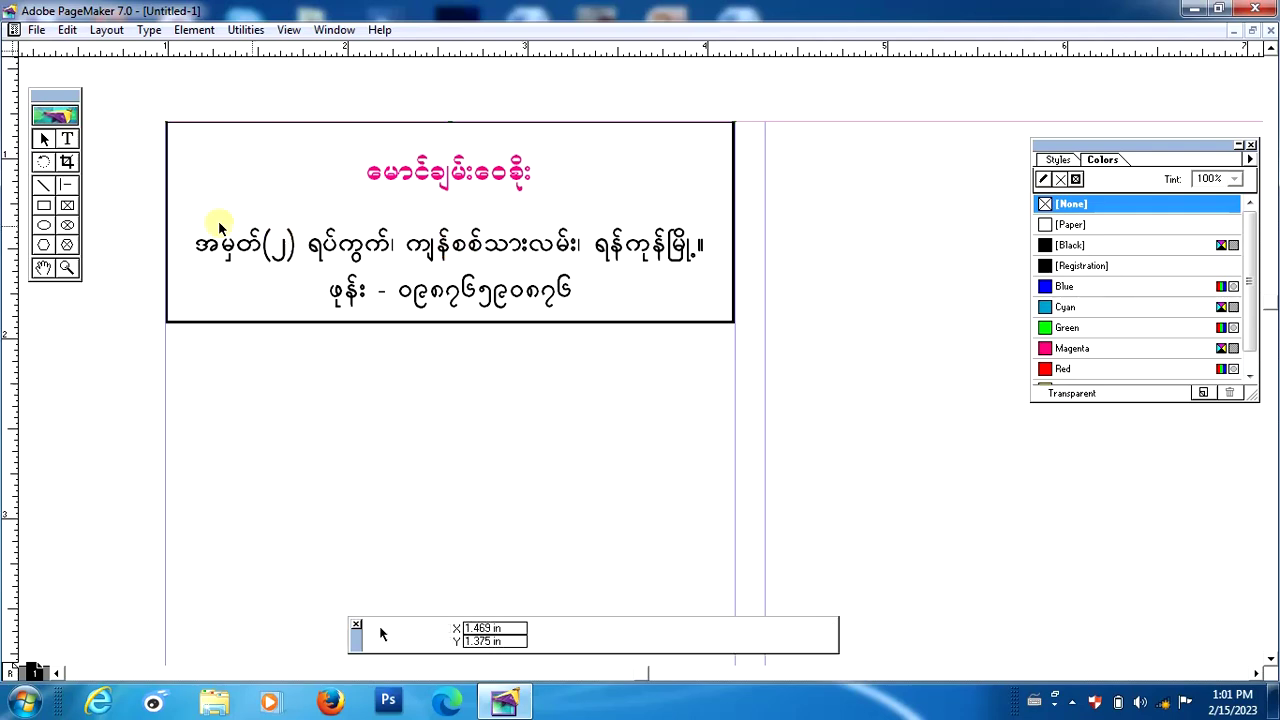
pyautogui.click(44, 206)
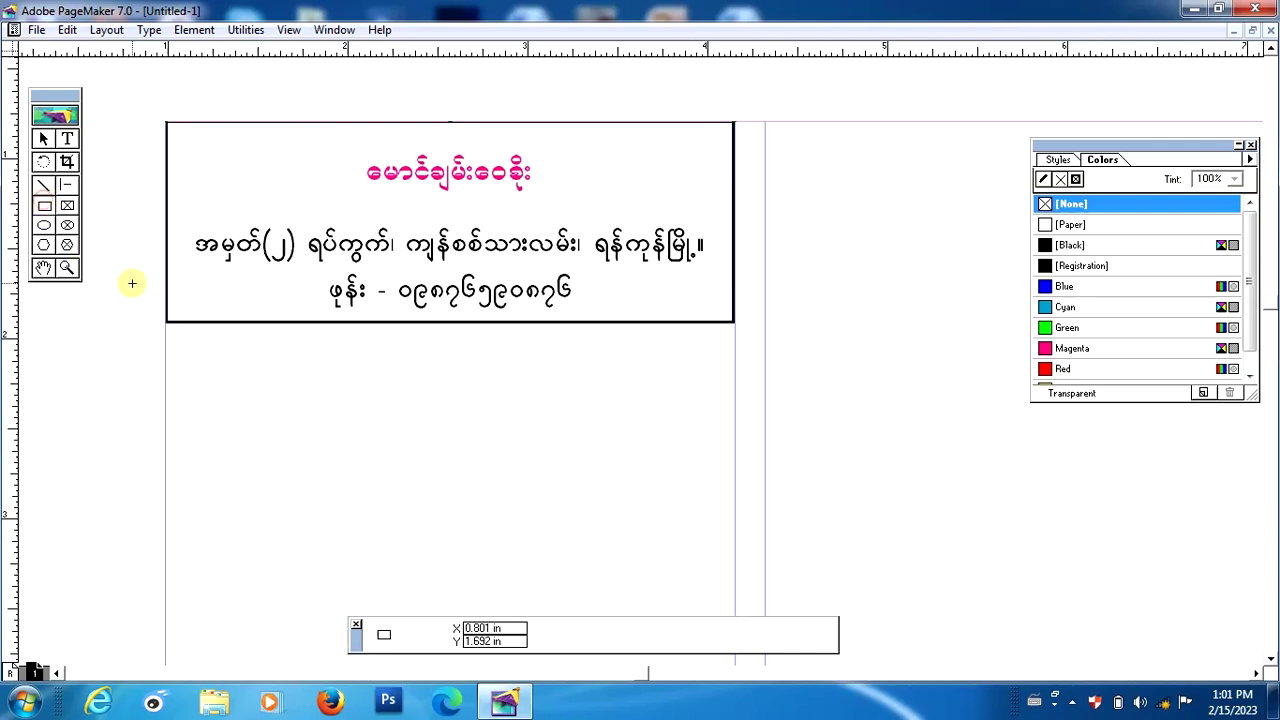
# Draw a 3.165 by 0.301 in band over the phone line and fill it [Black] at 55% tint.
pyautogui.moveTo(166, 268)
pyautogui.mouseDown()
pyautogui.moveTo(285, 327)
pyautogui.moveTo(603, 314)
pyautogui.moveTo(674, 334)
pyautogui.moveTo(733, 320)
pyautogui.mouseUp()
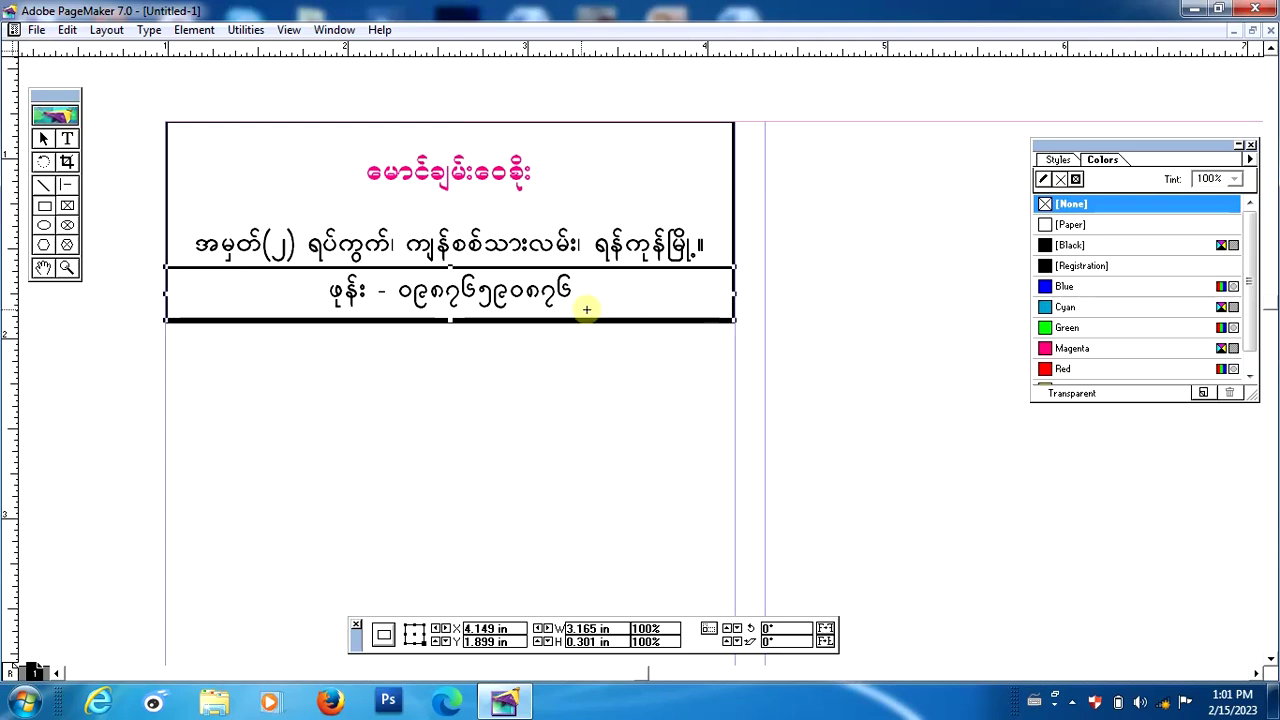
pyautogui.click(1068, 245)
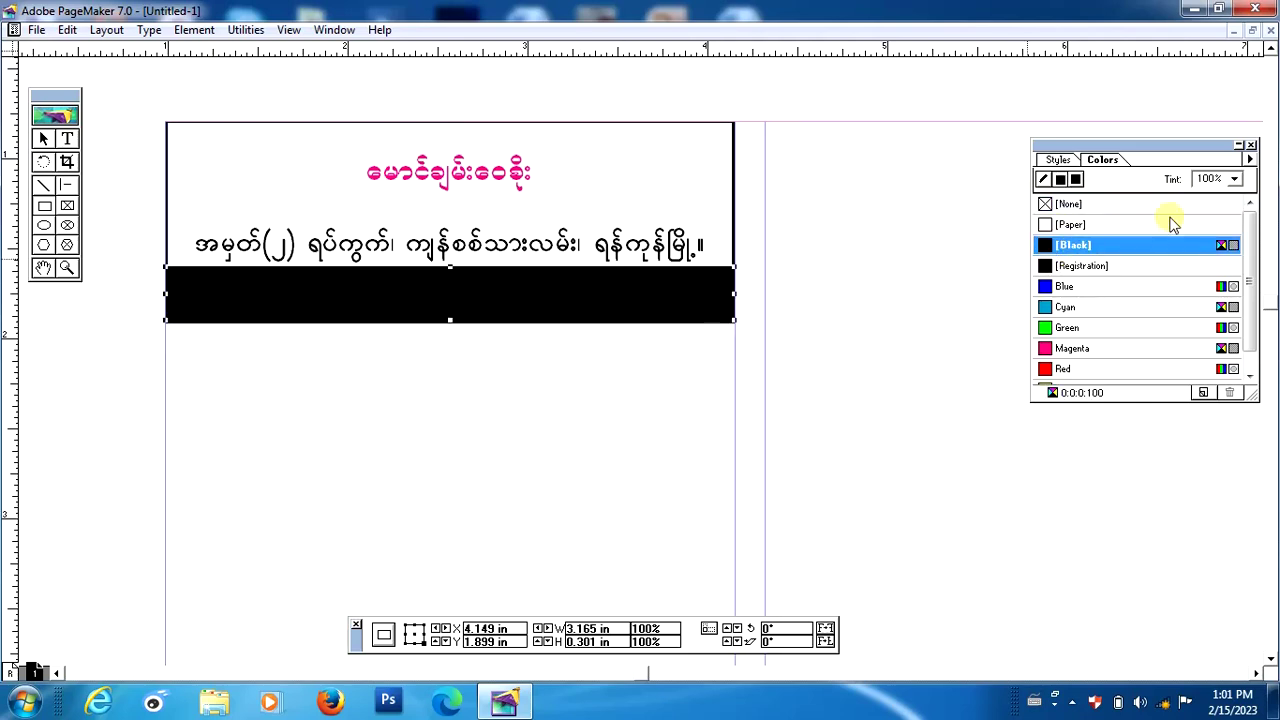
pyautogui.click(1234, 180)
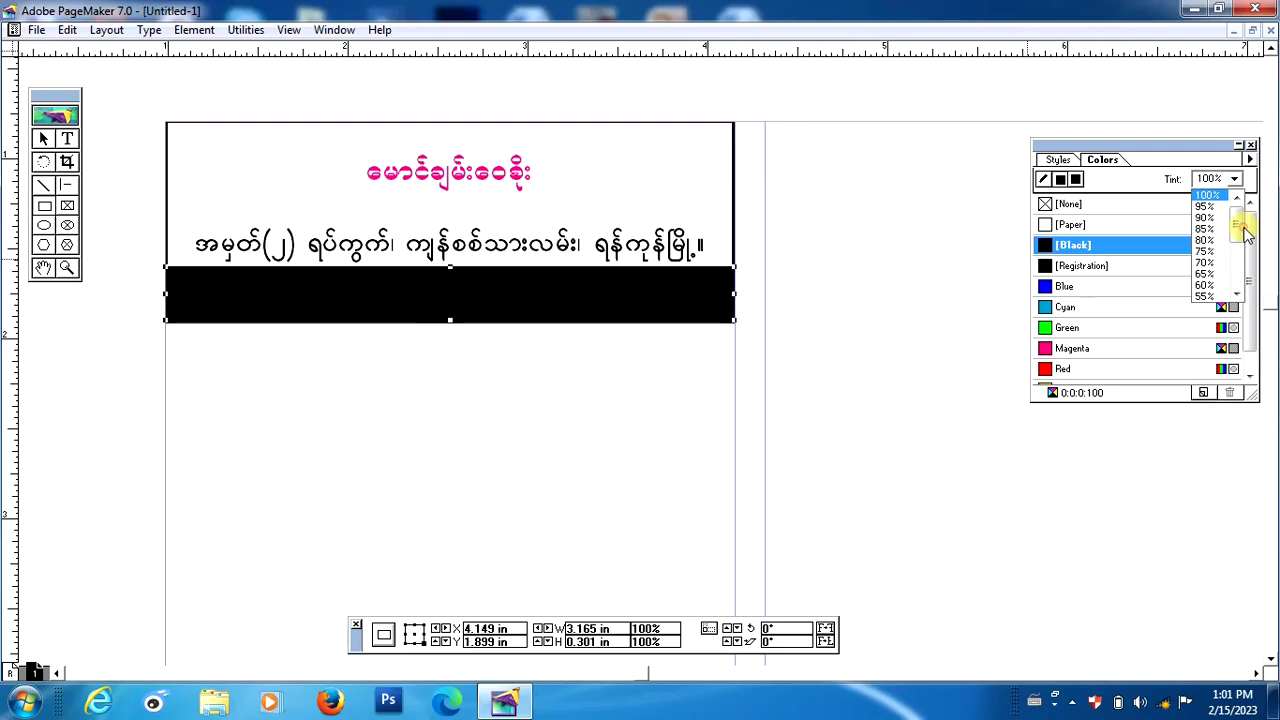
pyautogui.scroll(-1, 1246, 232)
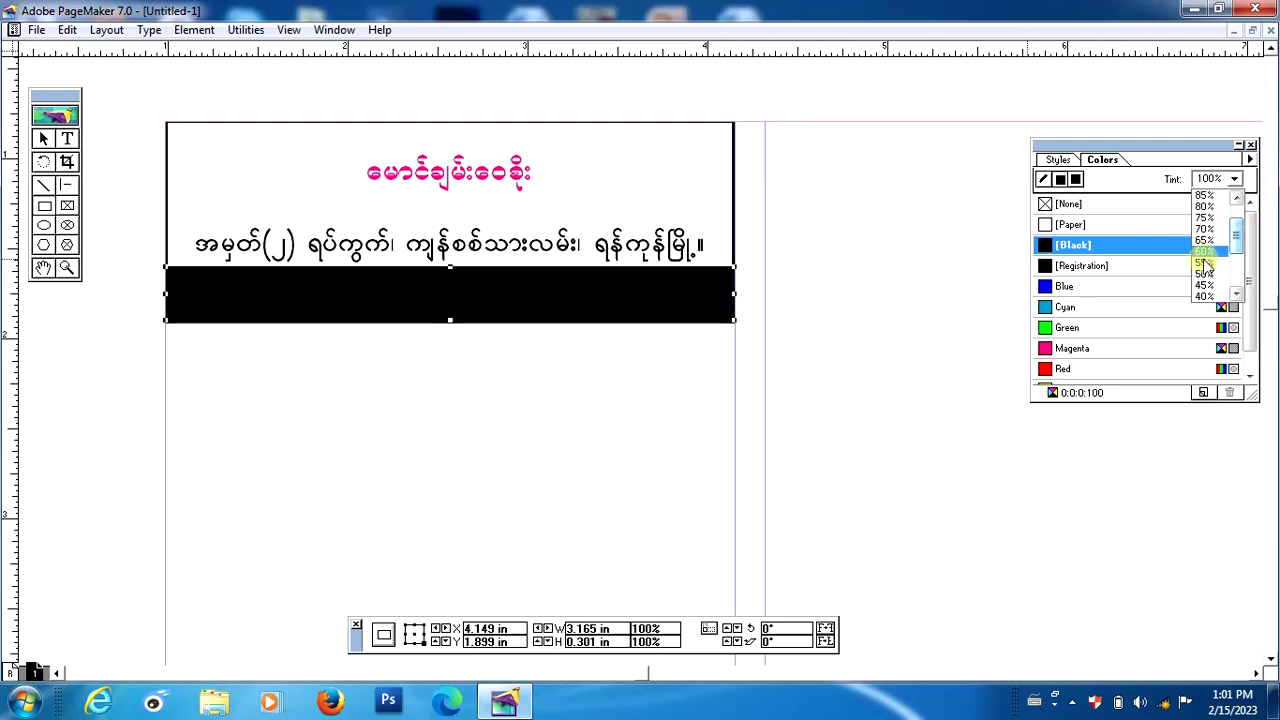
pyautogui.click(1205, 263)
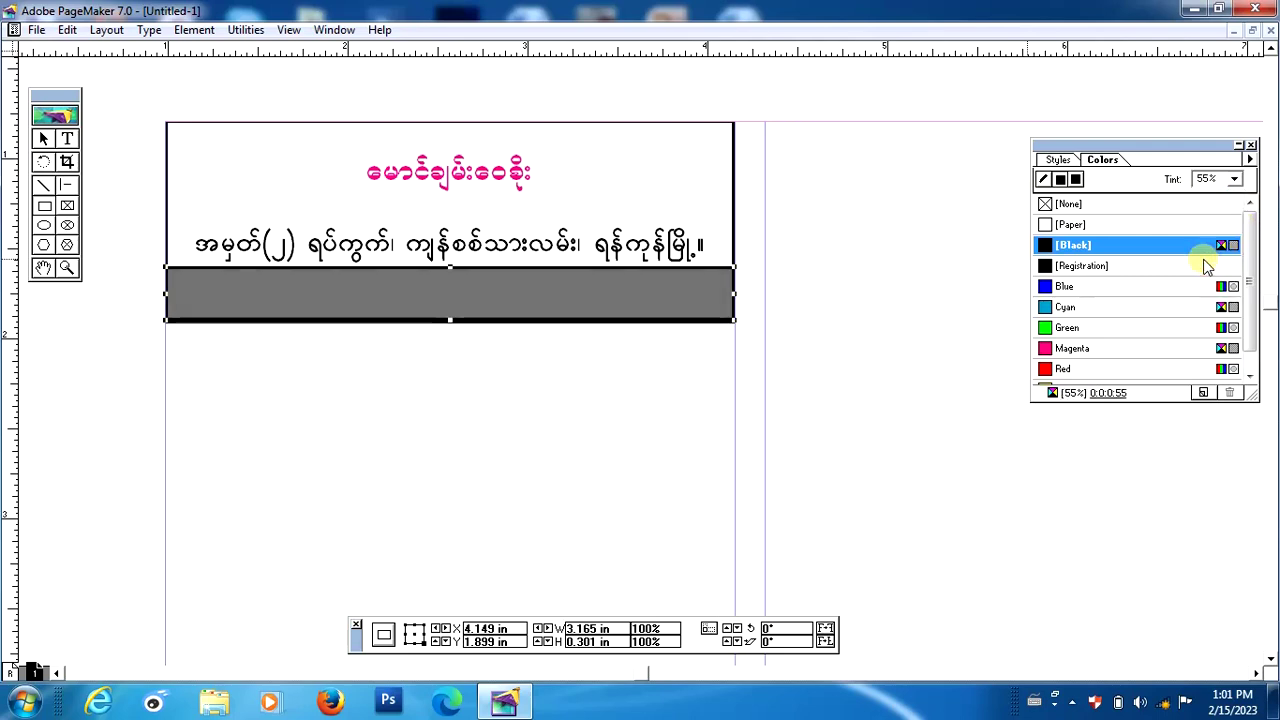
# Send the grey band to the back with Element > Arrange > Send to Back.
pyautogui.click(192, 30)
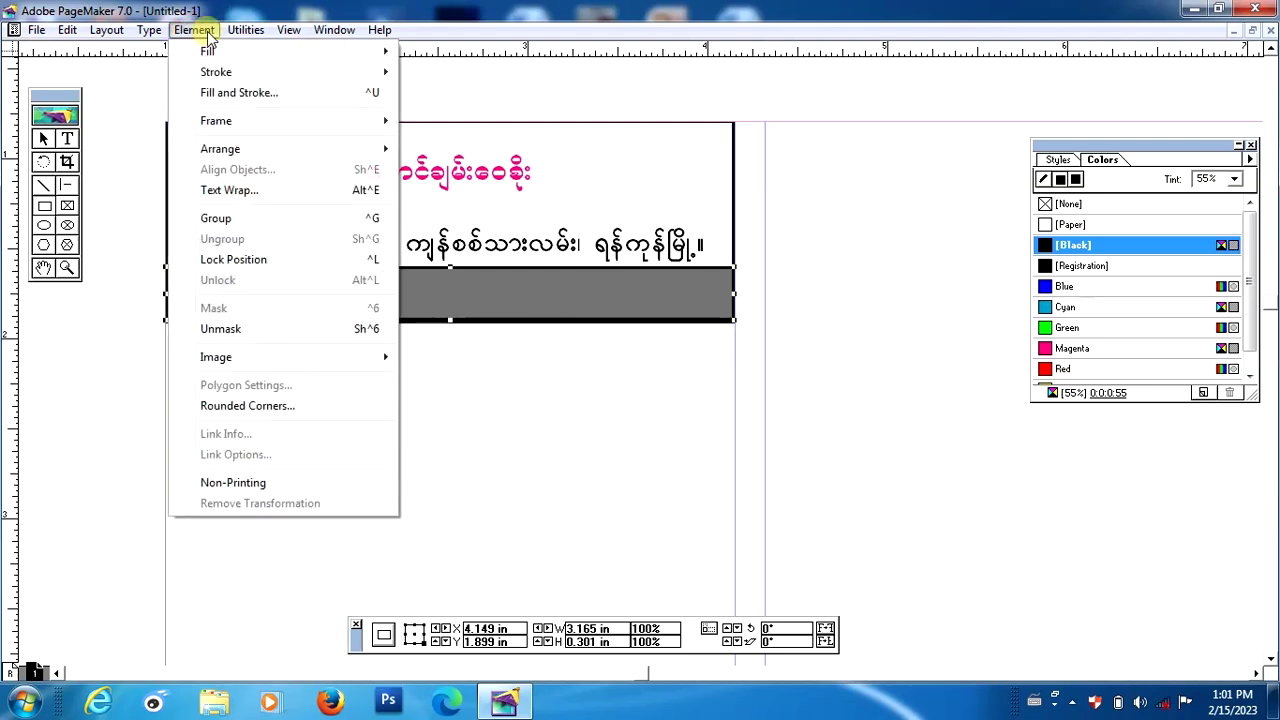
pyautogui.moveTo(238, 33)
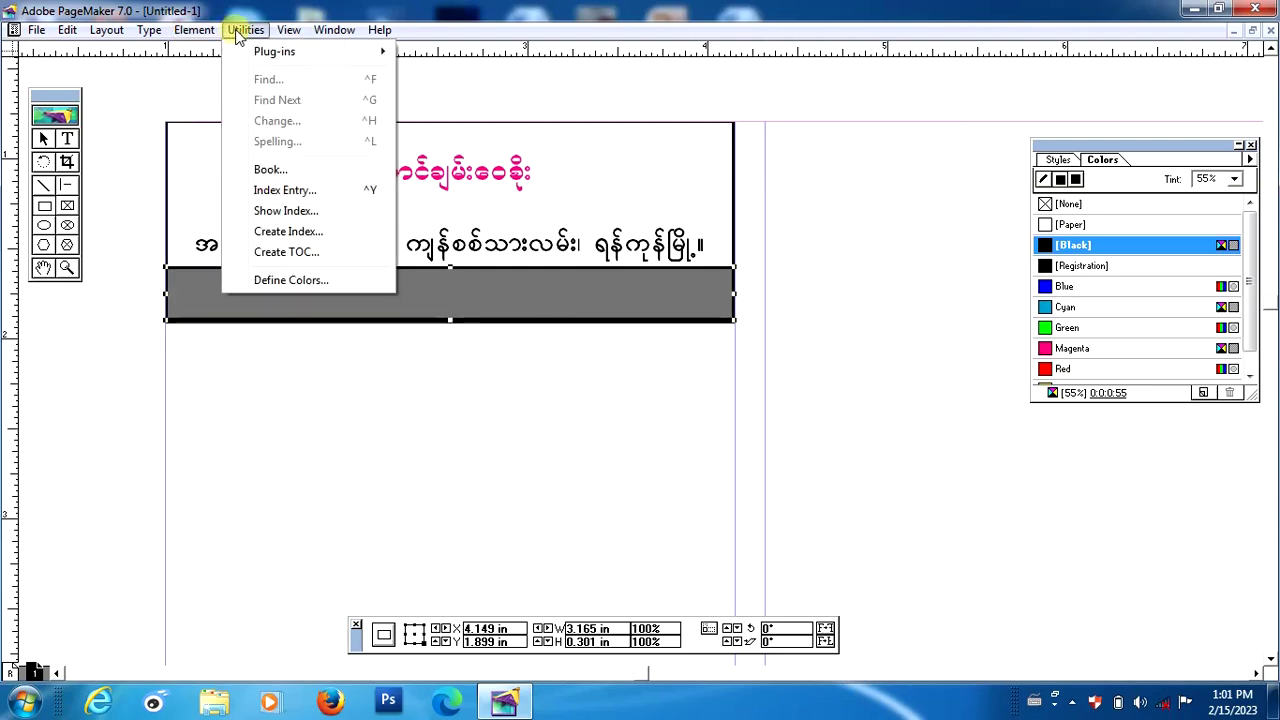
pyautogui.moveTo(190, 33)
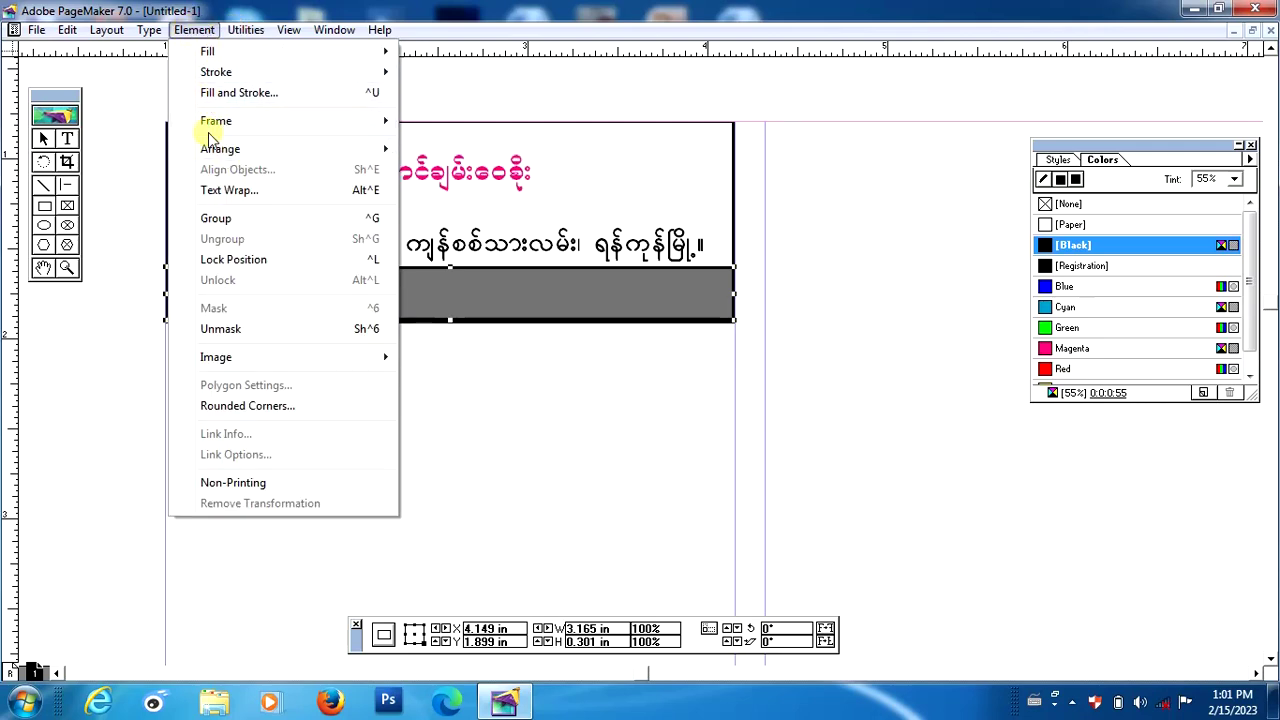
pyautogui.moveTo(257, 150)
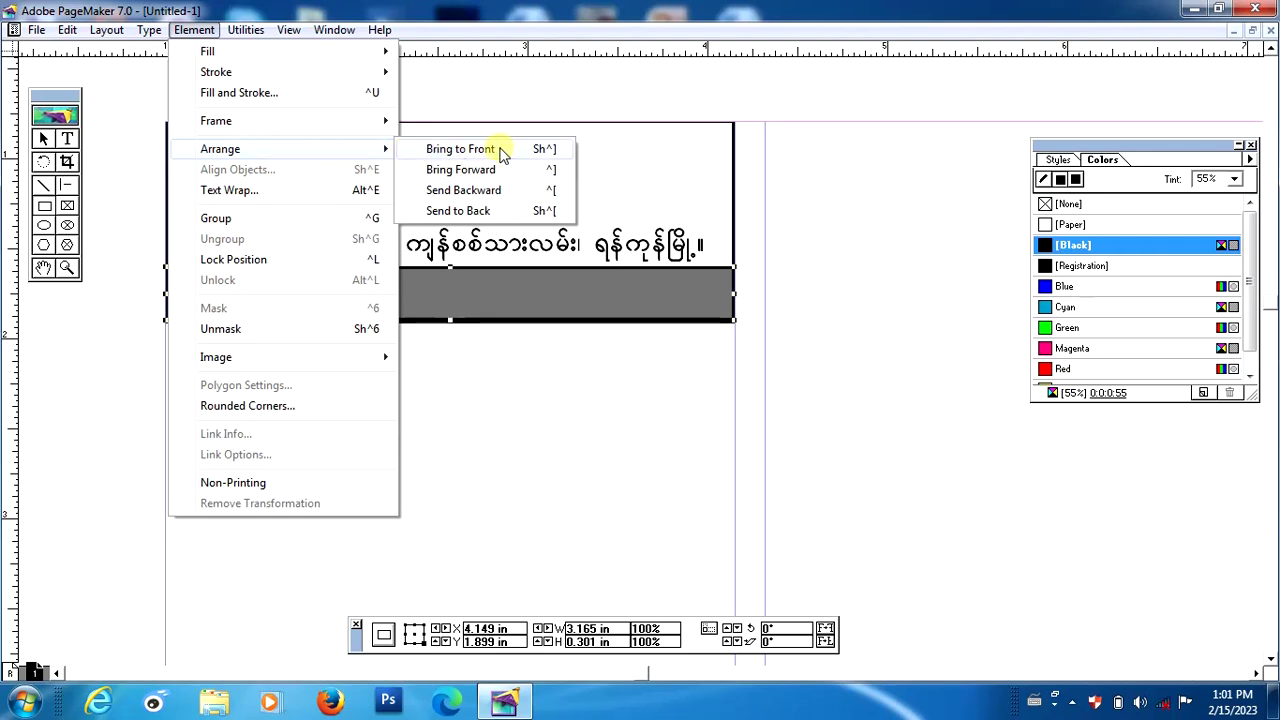
pyautogui.click(491, 210)
pyautogui.click(682, 381)
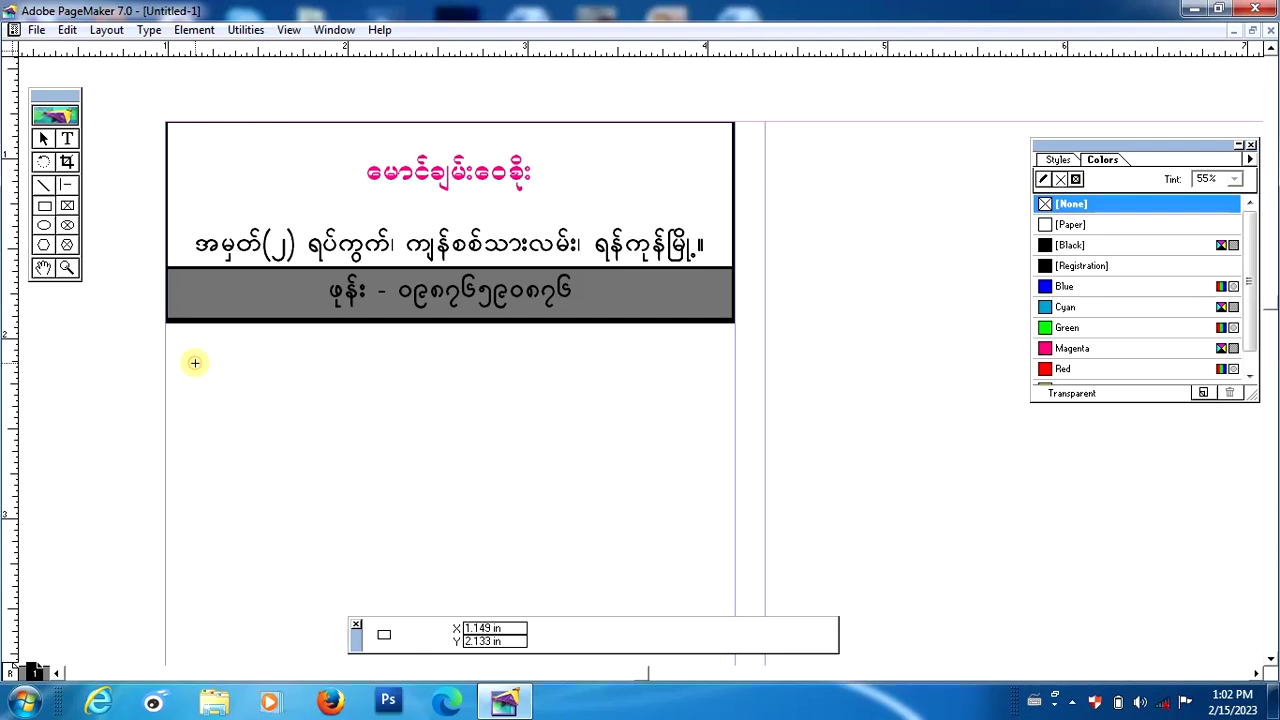
# Marquee-select the border, grey band and three text lines and group them with Ctrl+G.
pyautogui.click(42, 139)
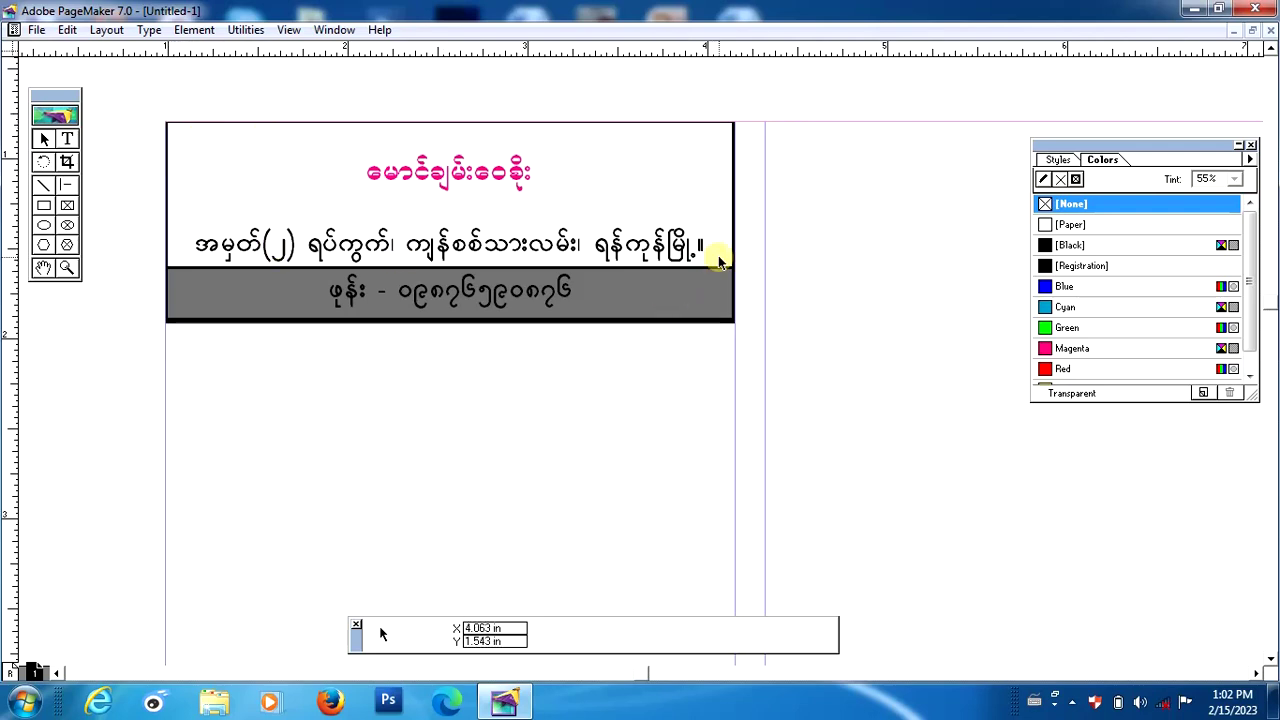
pyautogui.click(67, 162)
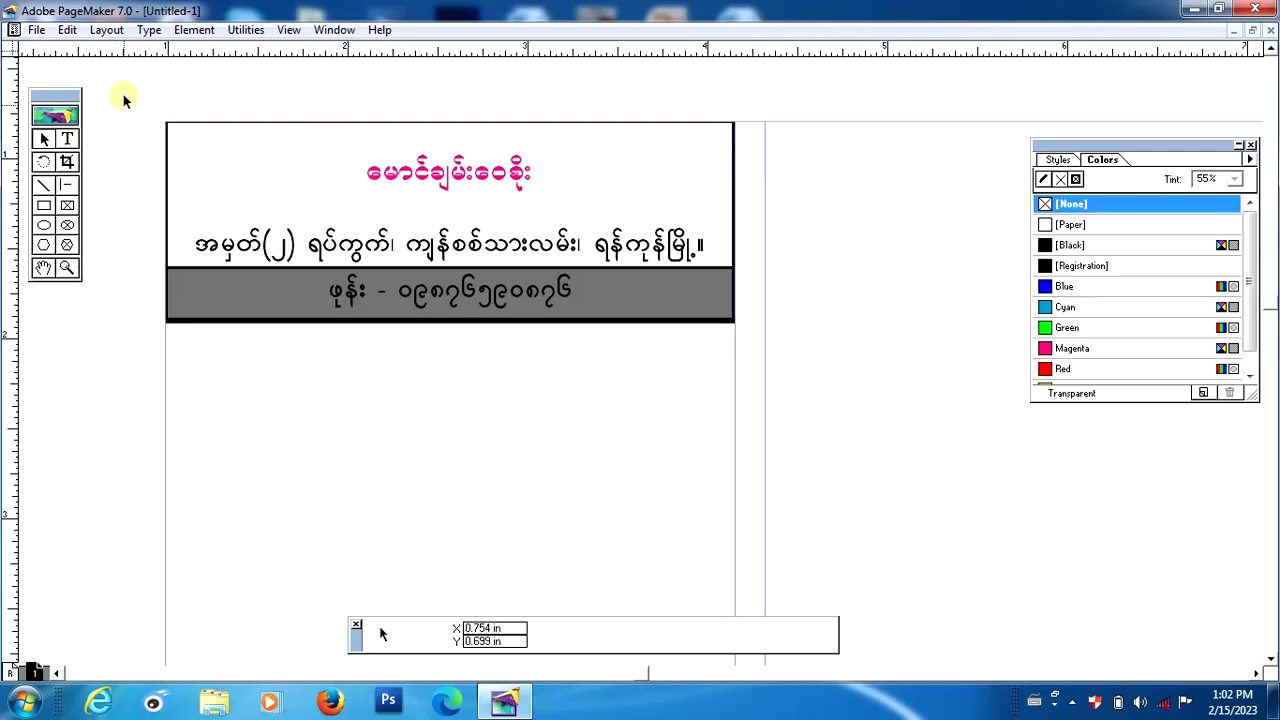
pyautogui.moveTo(124, 96); pyautogui.dragTo(762, 360)
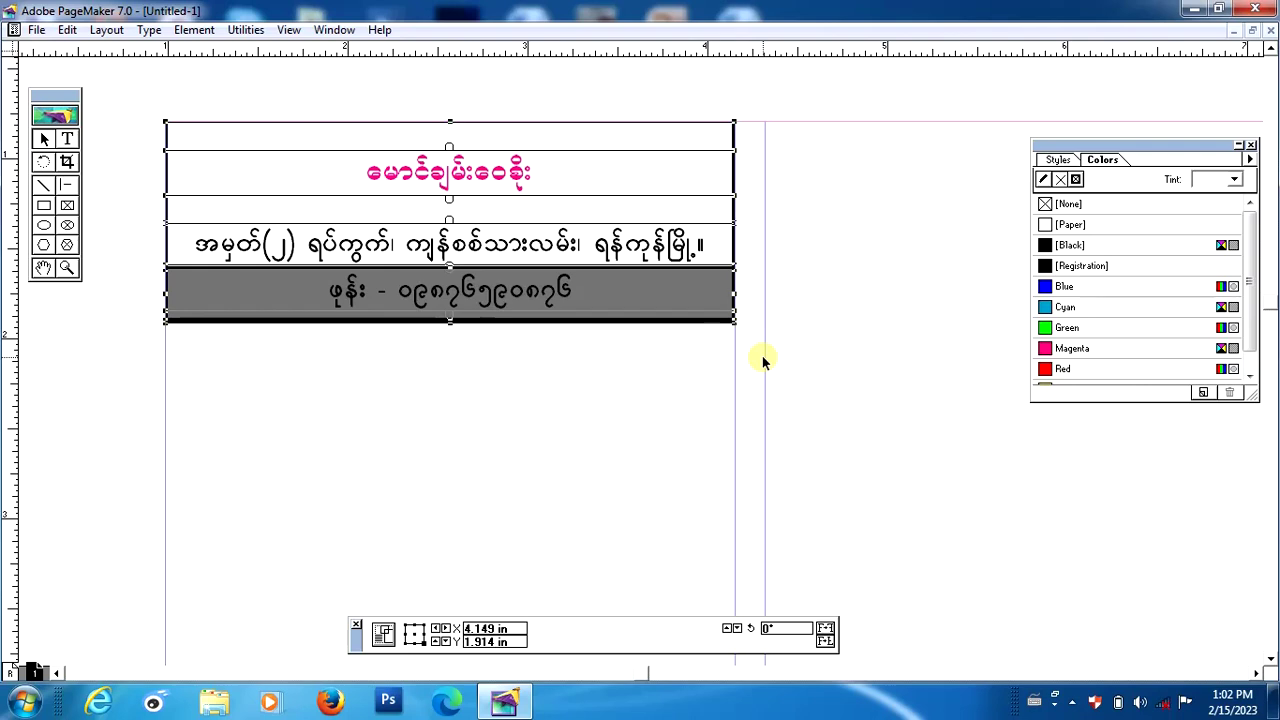
pyautogui.hotkey('ctrl', 'g')
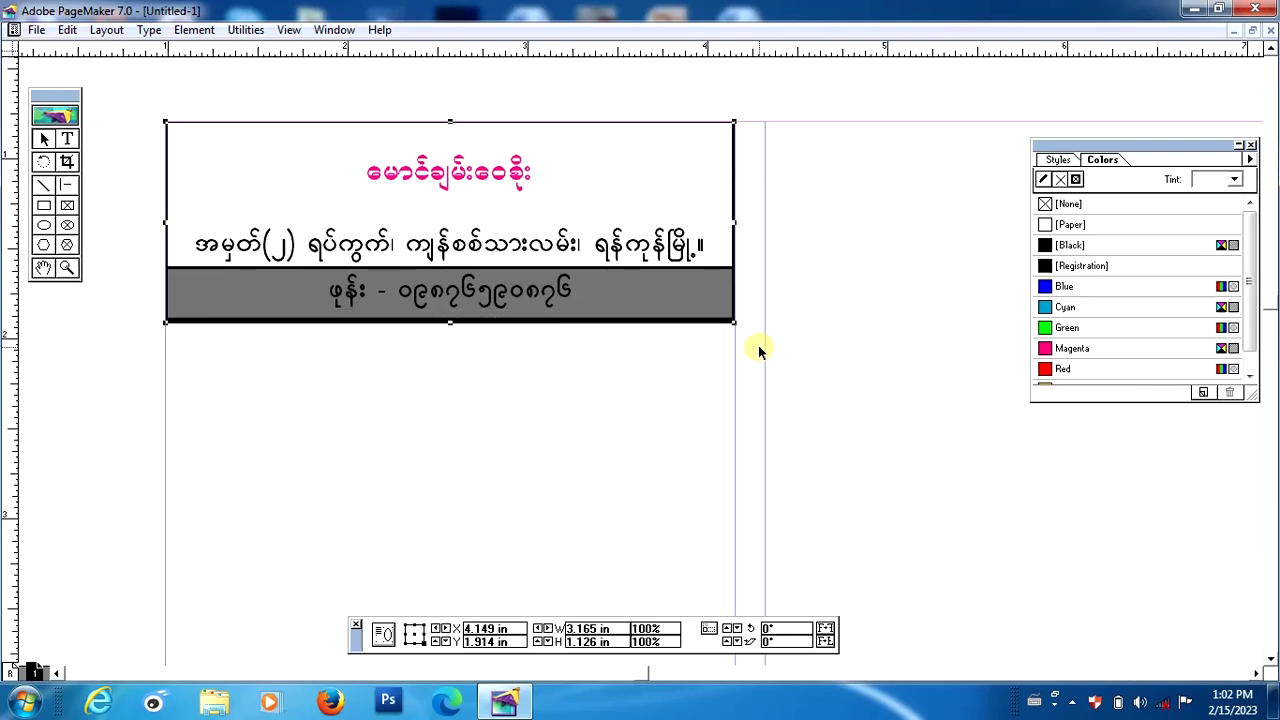
pyautogui.hotkey('ctrl', '-')
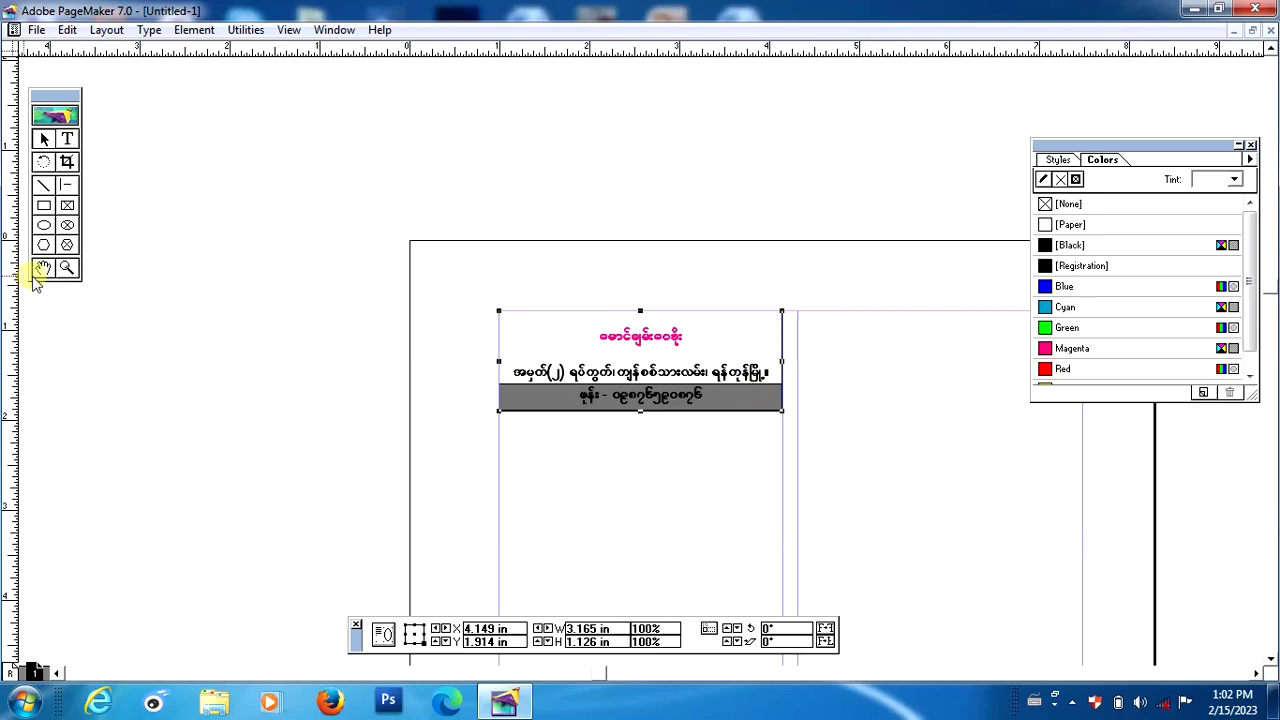
# Ctrl+Alt-drag a copy of the grouped card to the top of the right column.
pyautogui.click(42, 268)
pyautogui.moveTo(620, 513); pyautogui.dragTo(394, 282)
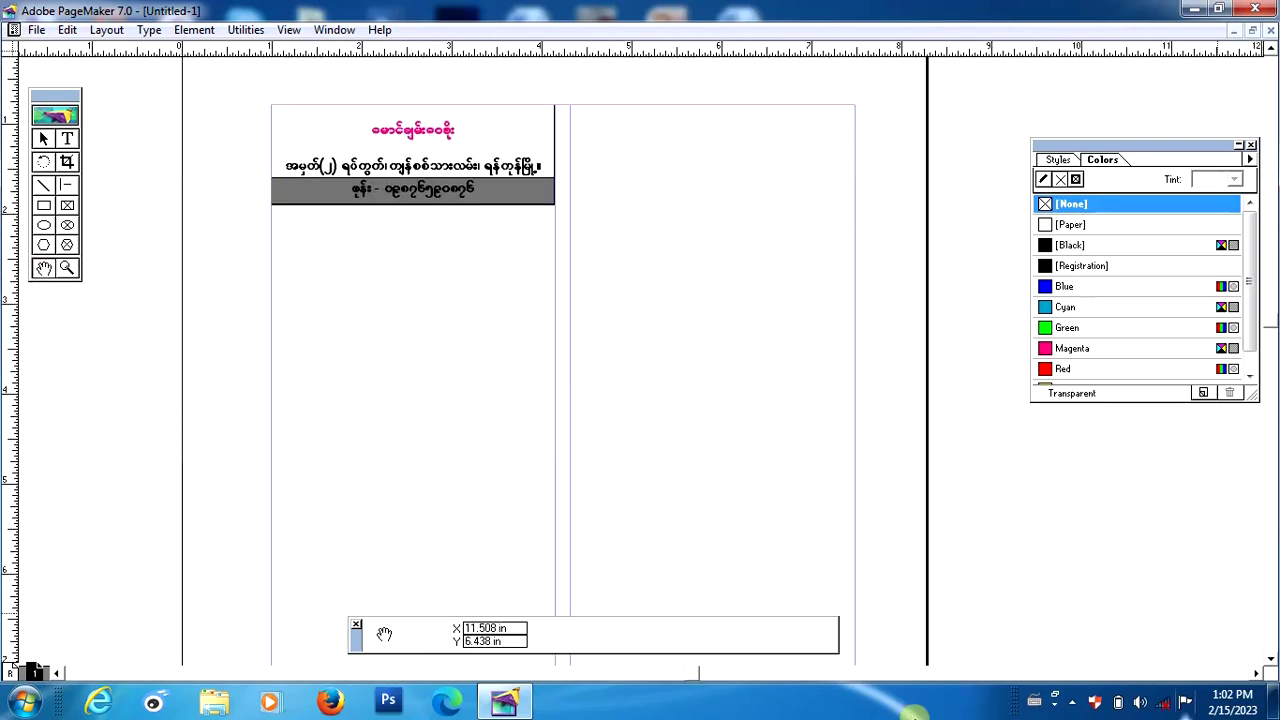
pyautogui.click(44, 140)
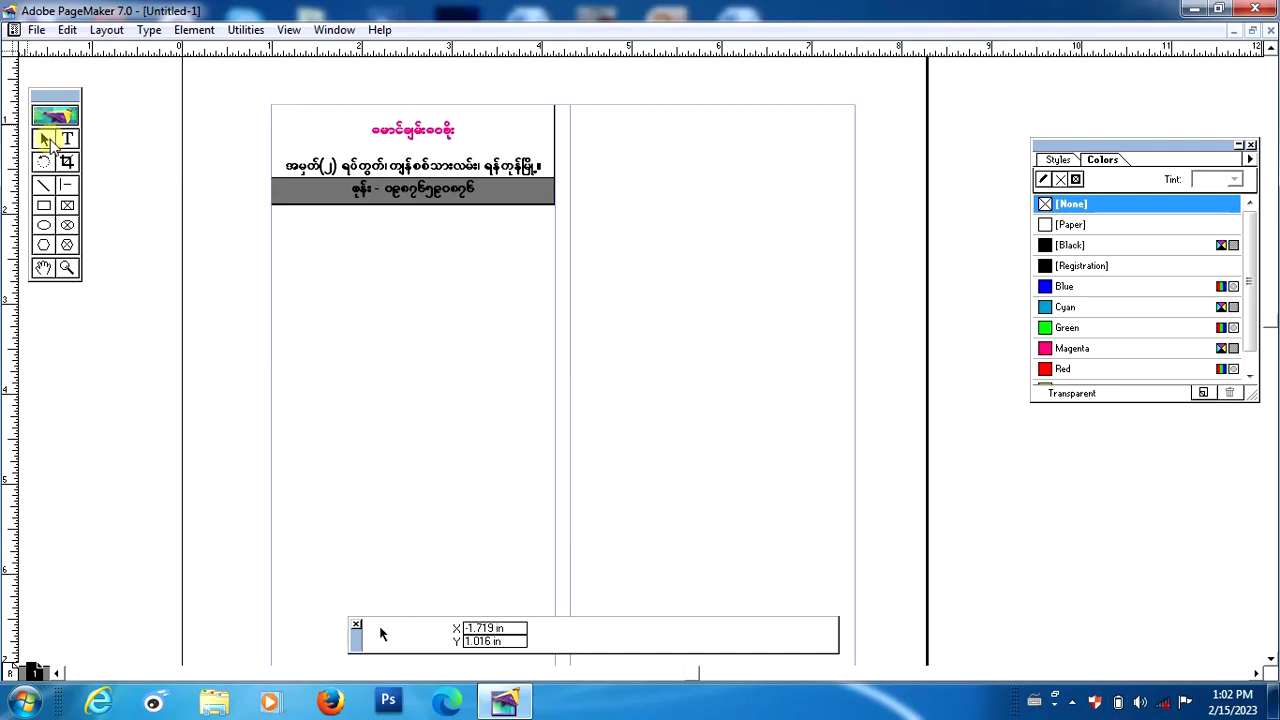
pyautogui.click(388, 161)
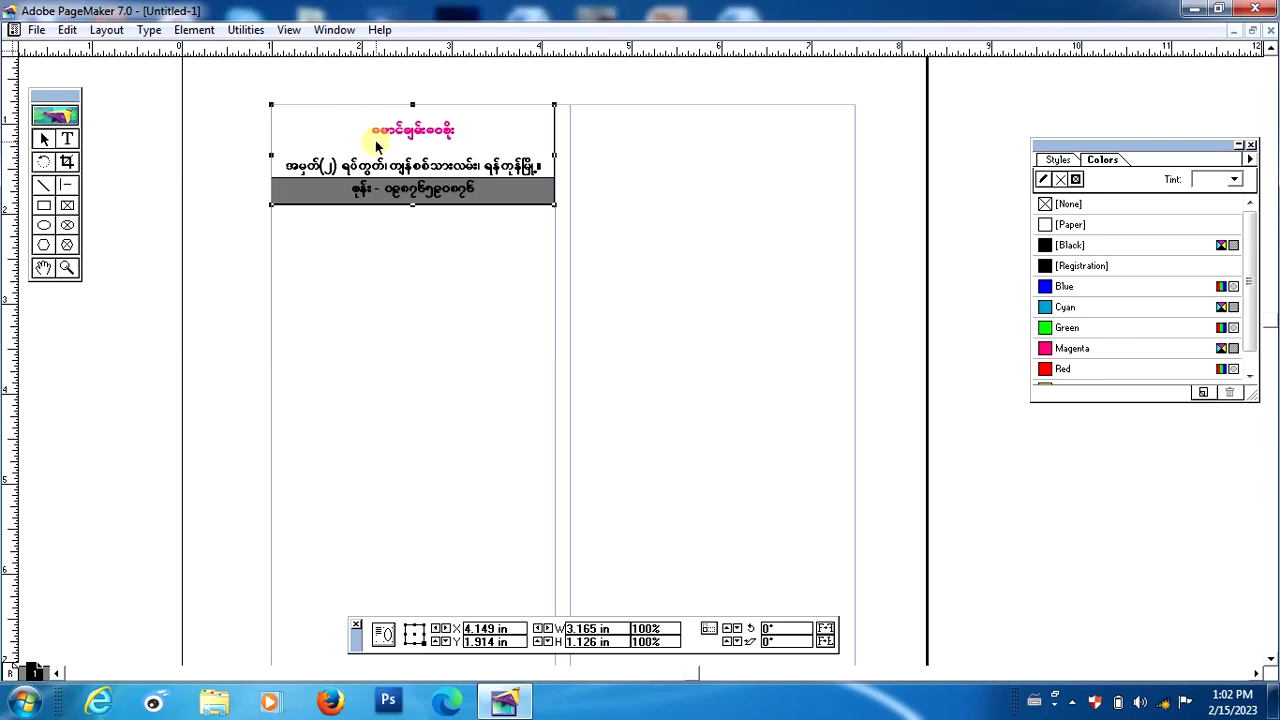
pyautogui.moveTo(451, 157); pyautogui.dragTo(746, 159)
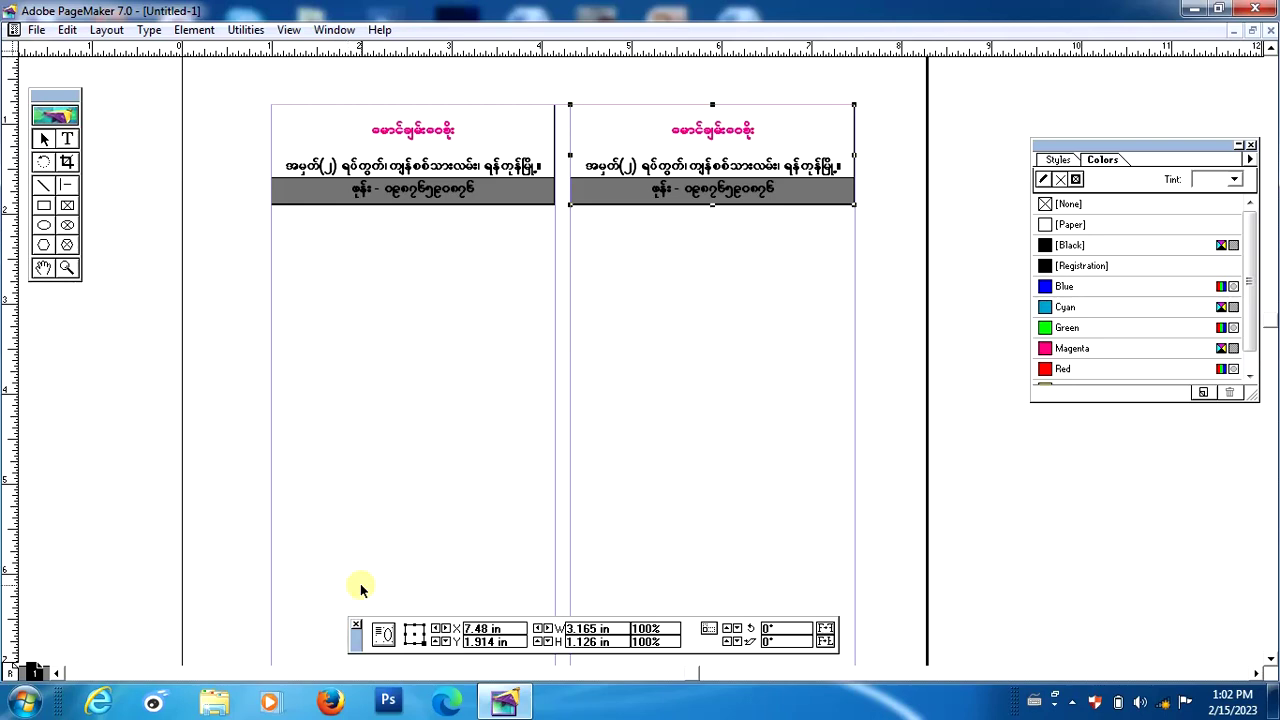
pyautogui.click(238, 85)
# Group the top two cards as a row, copy it directly beneath, and nudge it flush.
pyautogui.moveTo(239, 82); pyautogui.dragTo(867, 230)
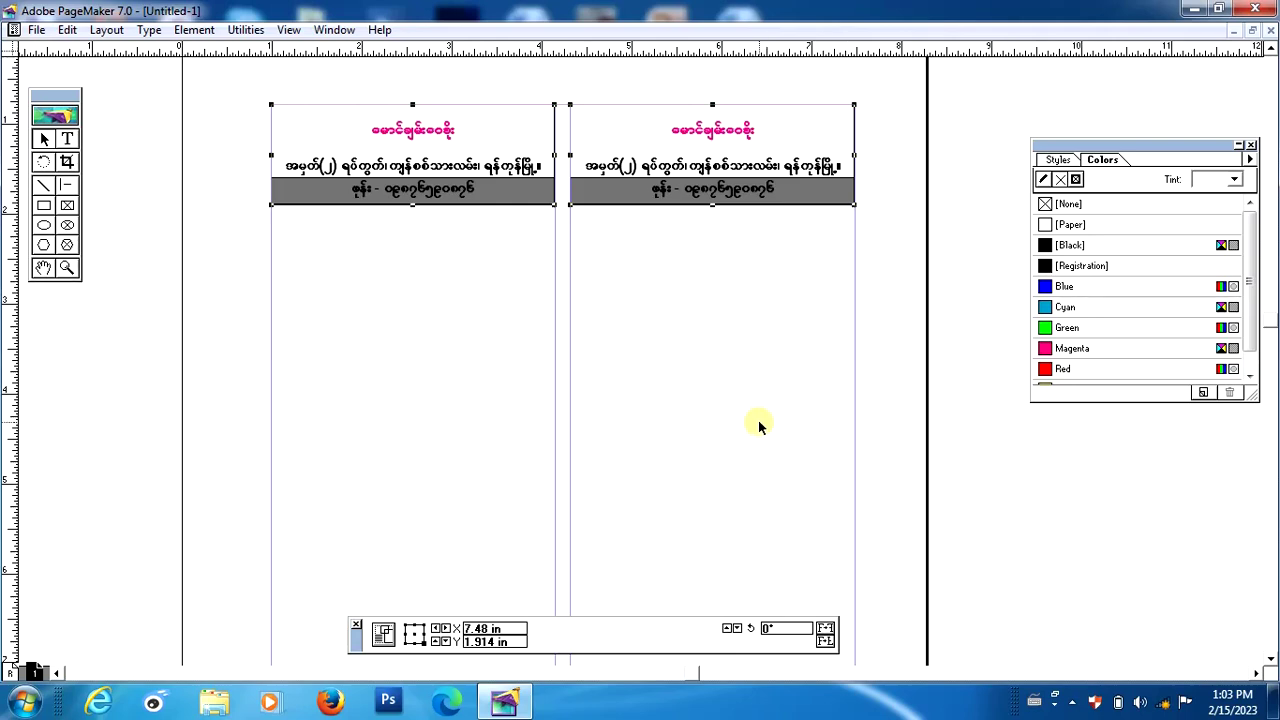
pyautogui.hotkey('ctrl', 'g')
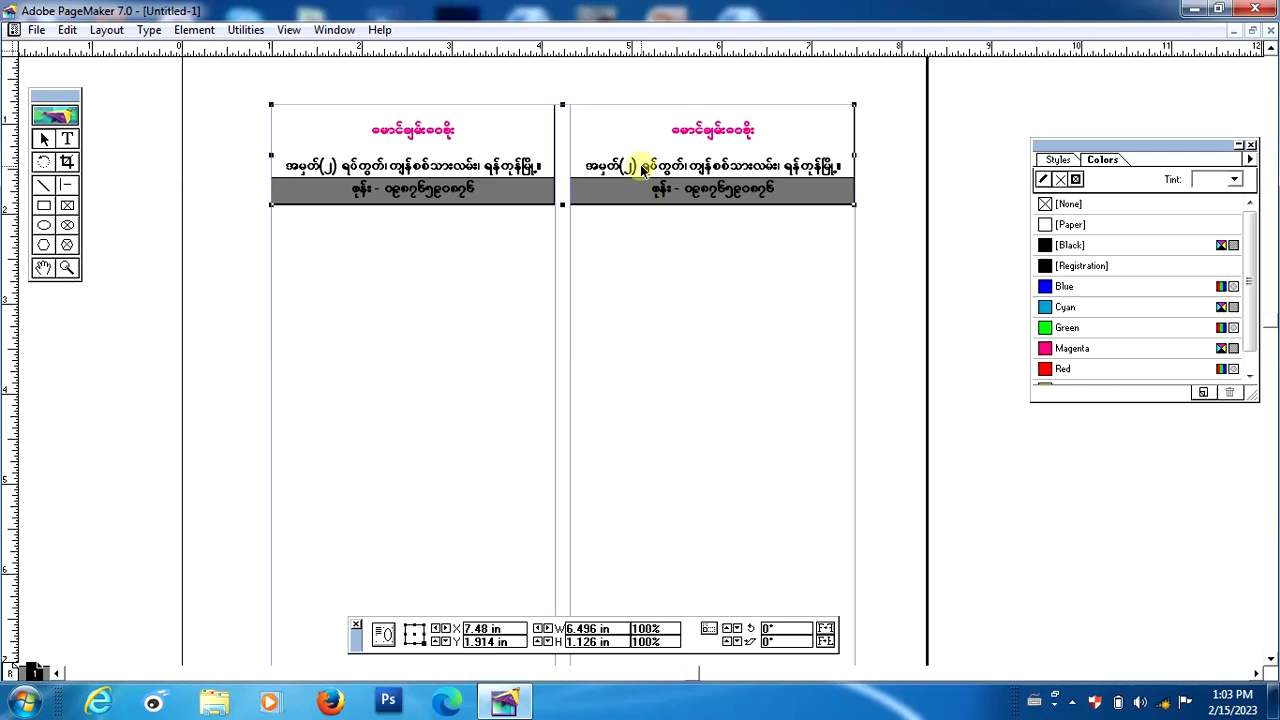
pyautogui.moveTo(643, 168); pyautogui.dragTo(646, 288)
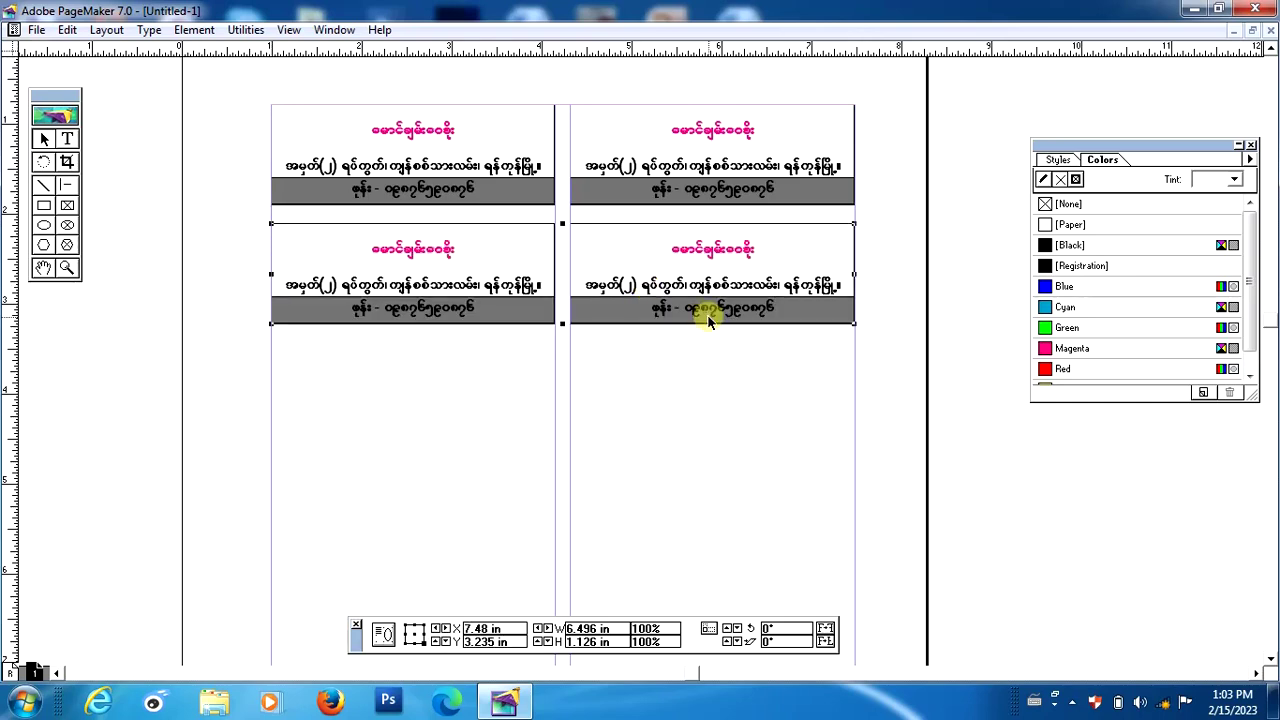
pyautogui.press('Up')
pyautogui.press('Up')
pyautogui.press('Up')
pyautogui.press('Up')
pyautogui.press('Up')
pyautogui.press('Up')
pyautogui.press('Up')
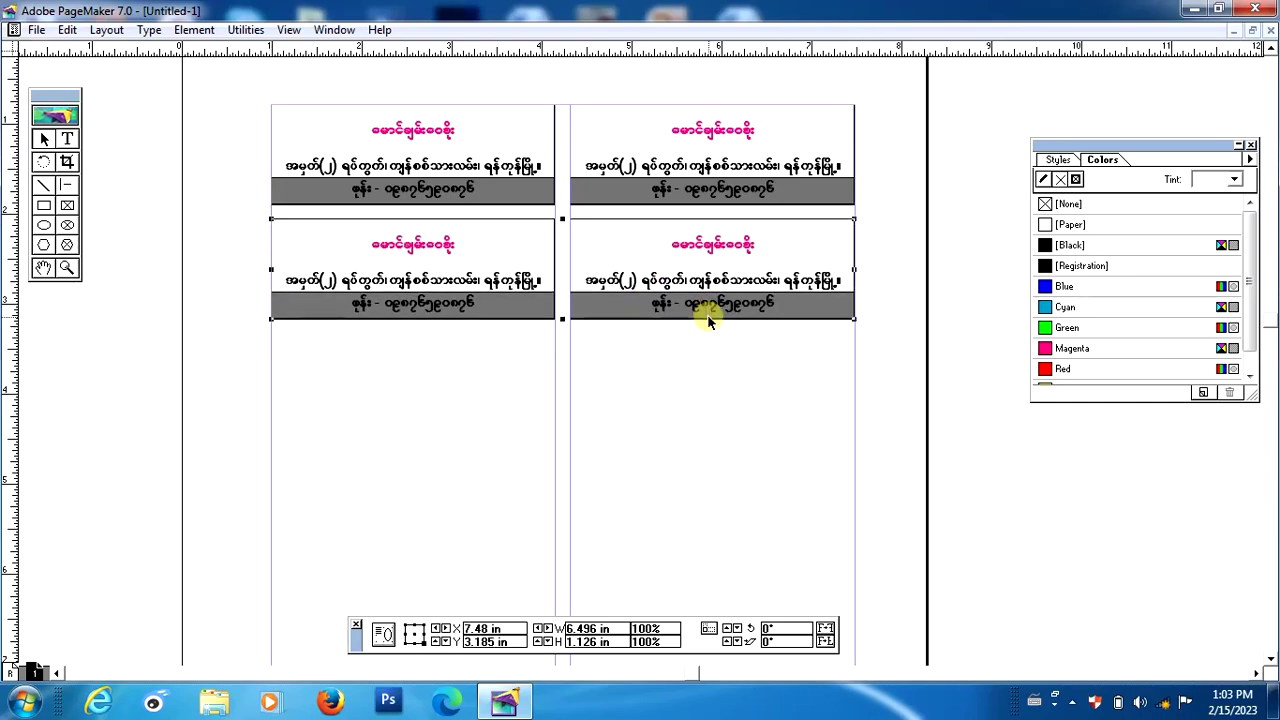
pyautogui.press('Up')
pyautogui.press('Up')
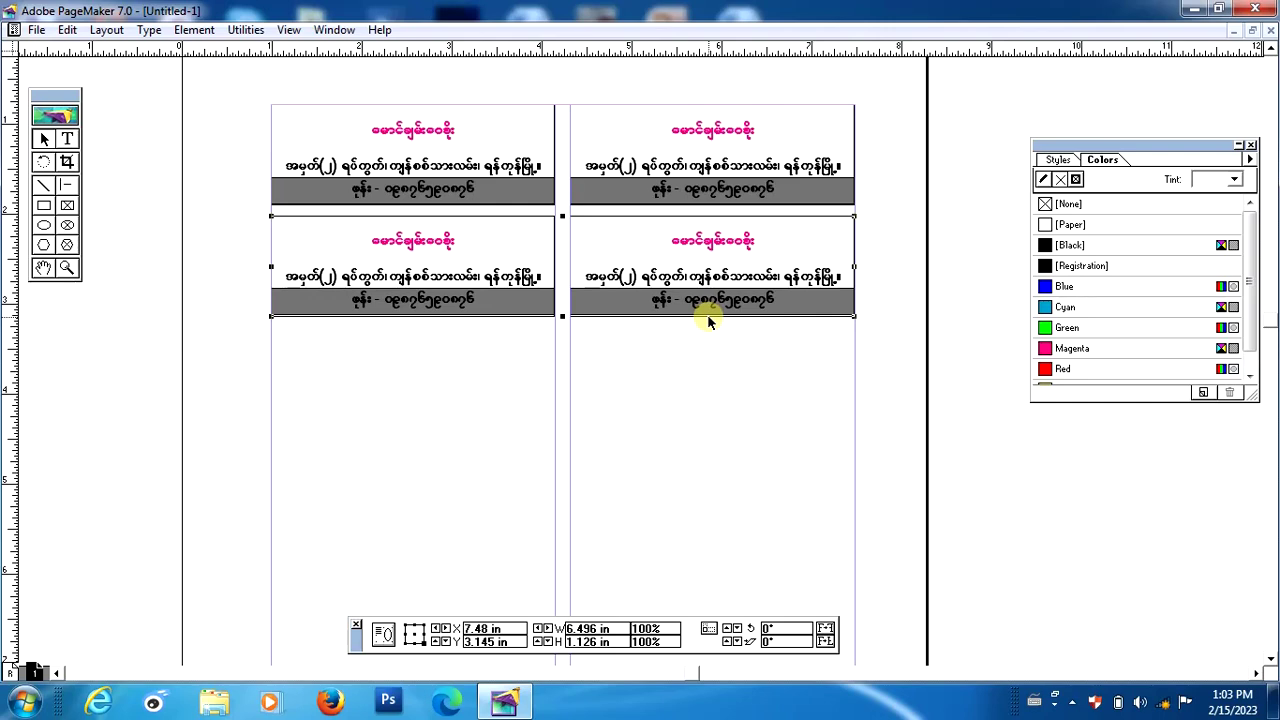
pyautogui.press('Up')
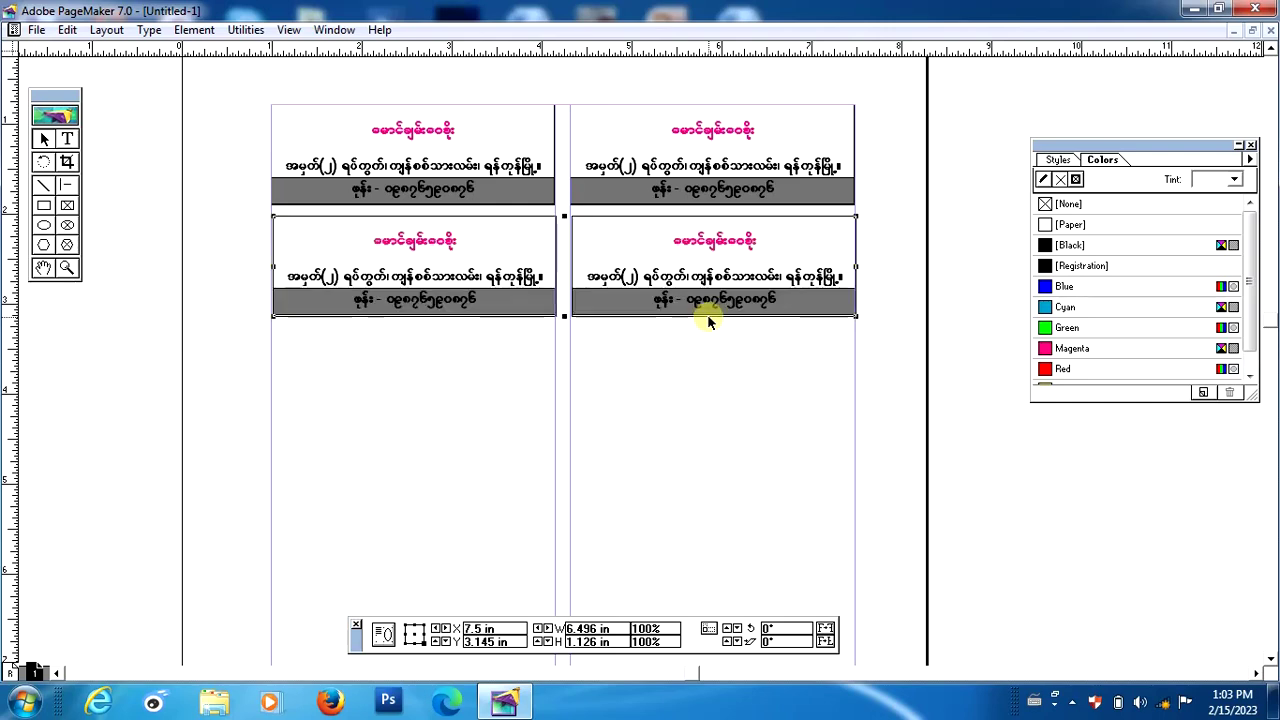
pyautogui.press('Right')
pyautogui.press('Left')
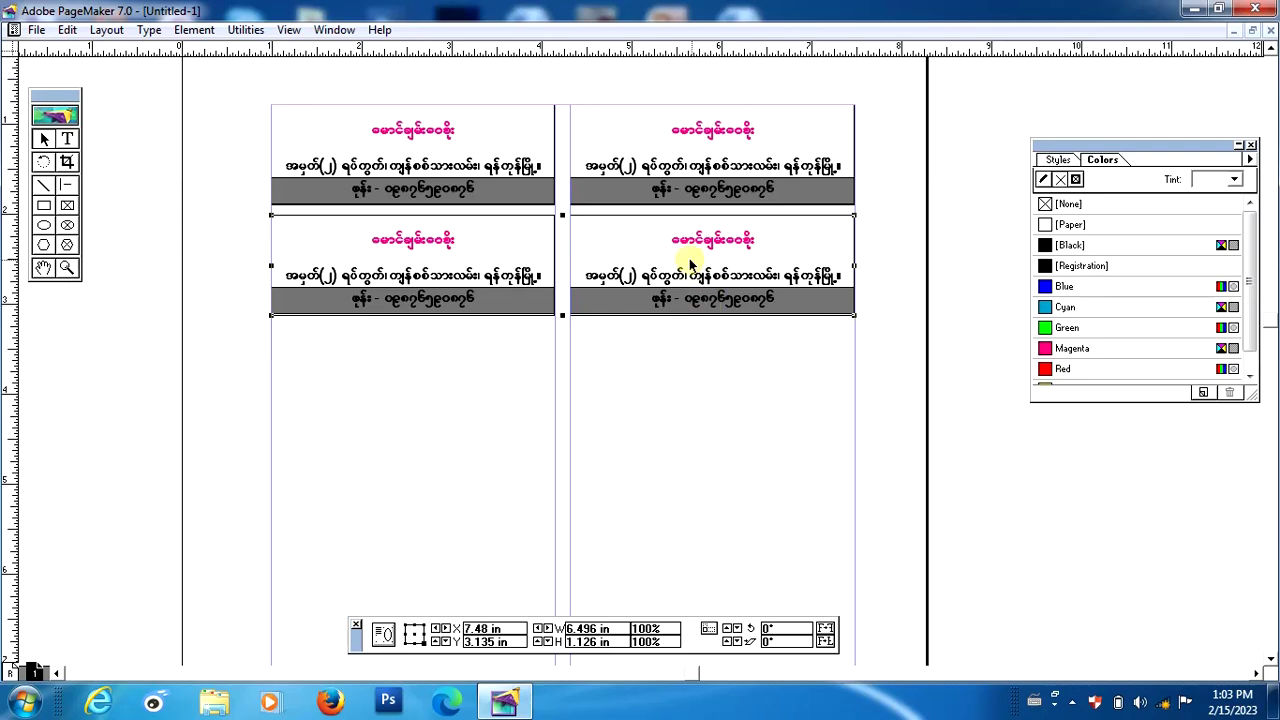
# Copy the row down as a third row and nudge it into horizontal alignment.
pyautogui.moveTo(645, 262); pyautogui.dragTo(651, 371)
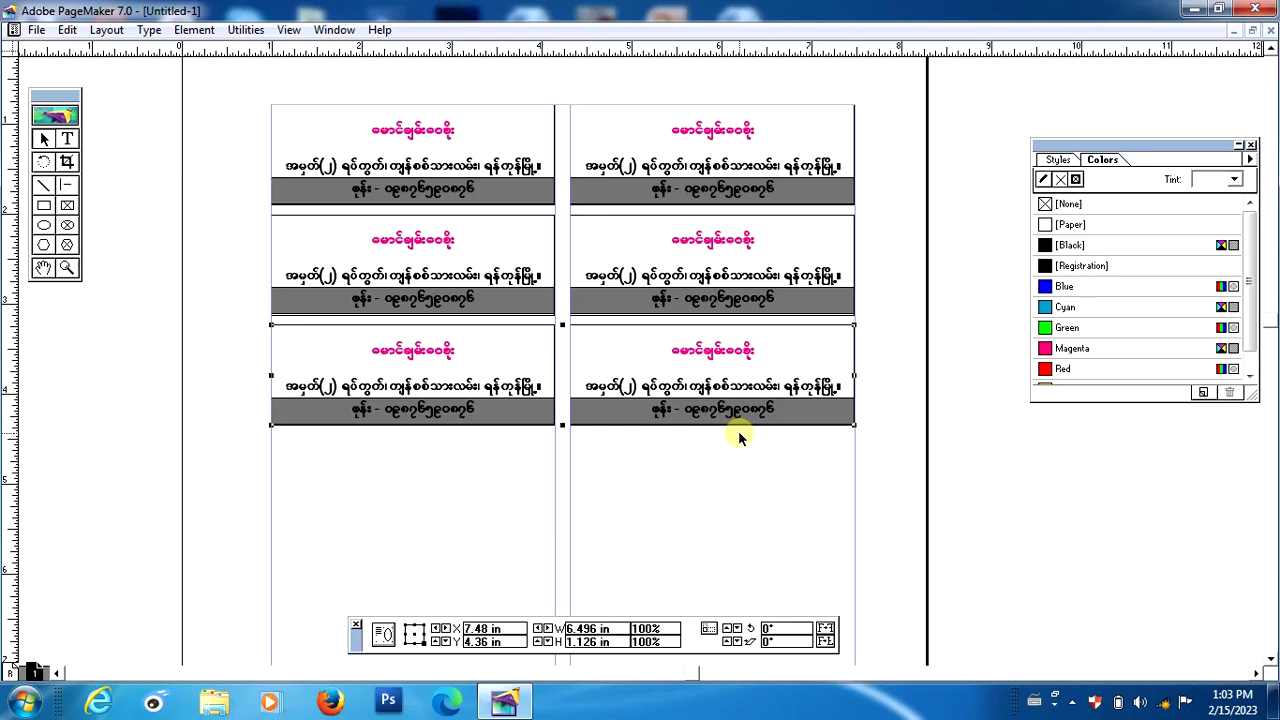
pyautogui.press('Right')
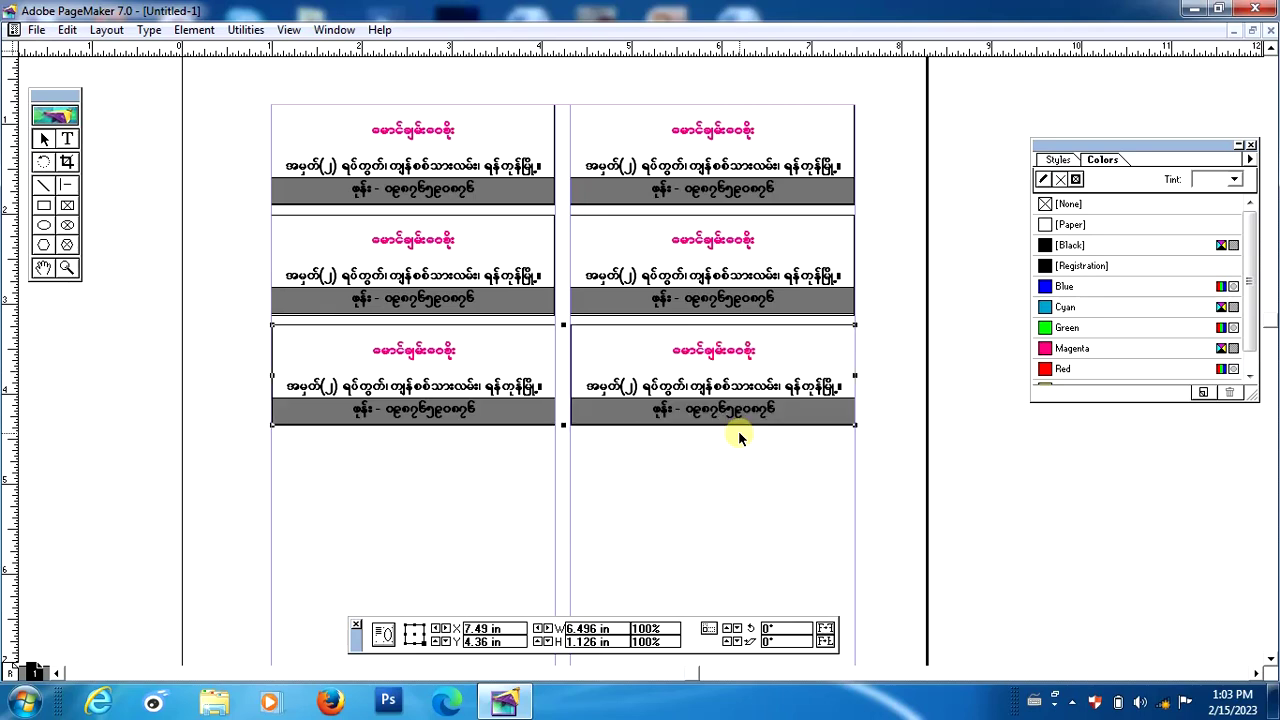
pyautogui.press('Right')
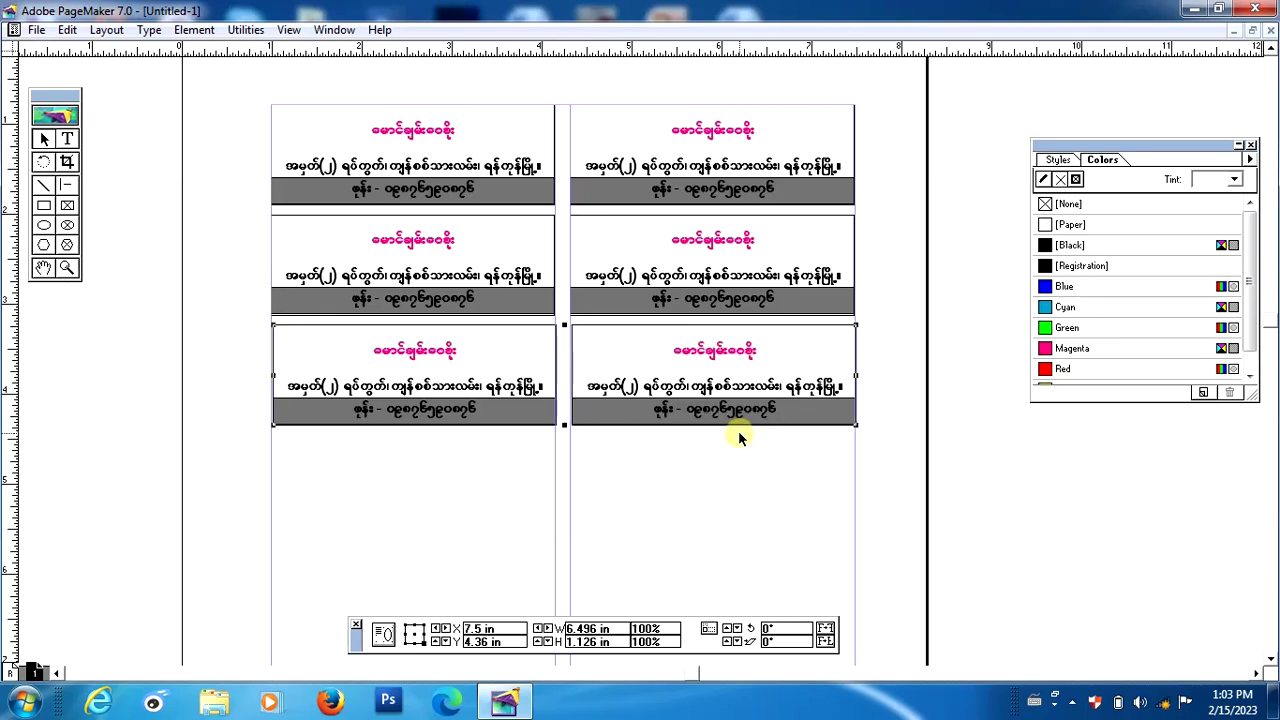
pyautogui.press('Right')
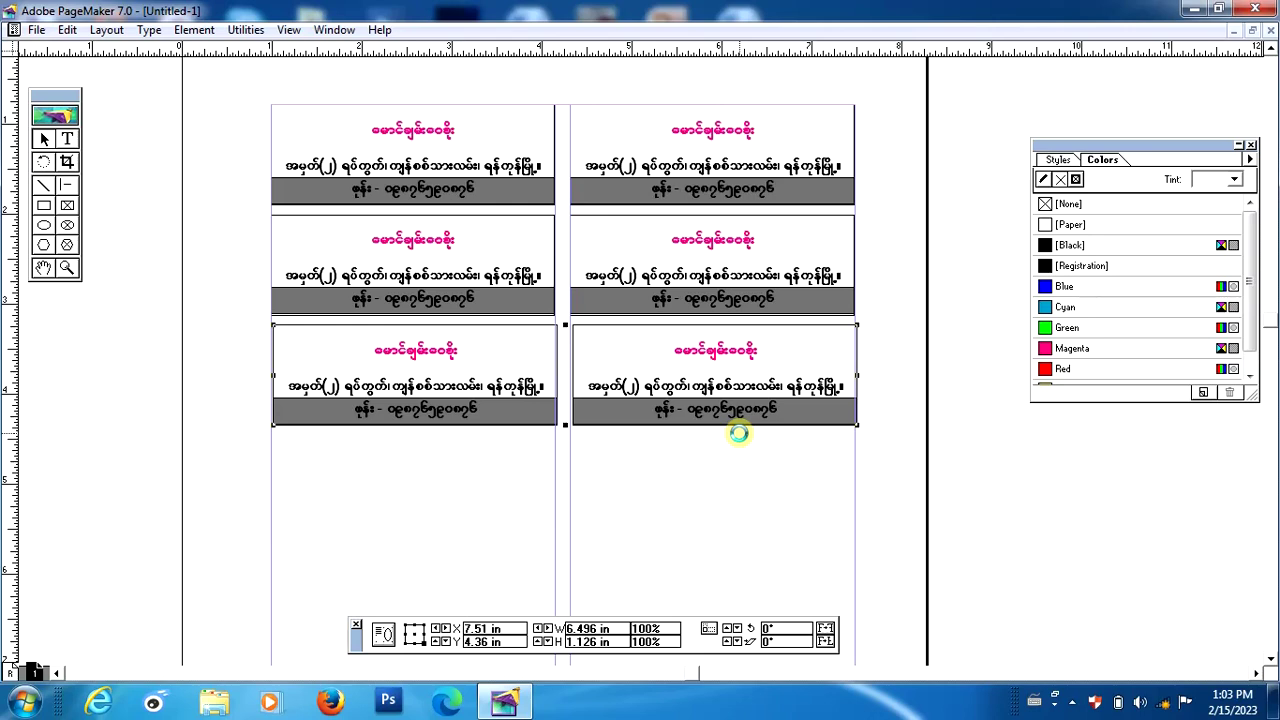
pyautogui.press('Left')
pyautogui.press('Left')
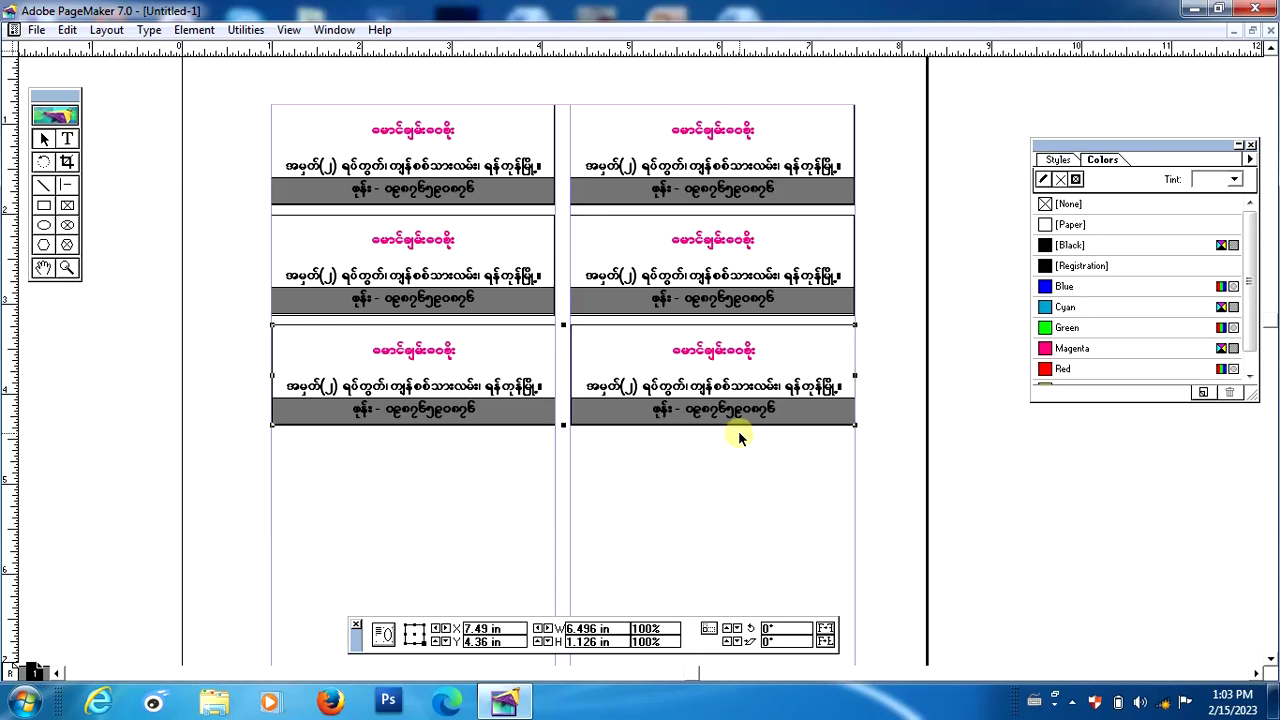
pyautogui.press('Left')
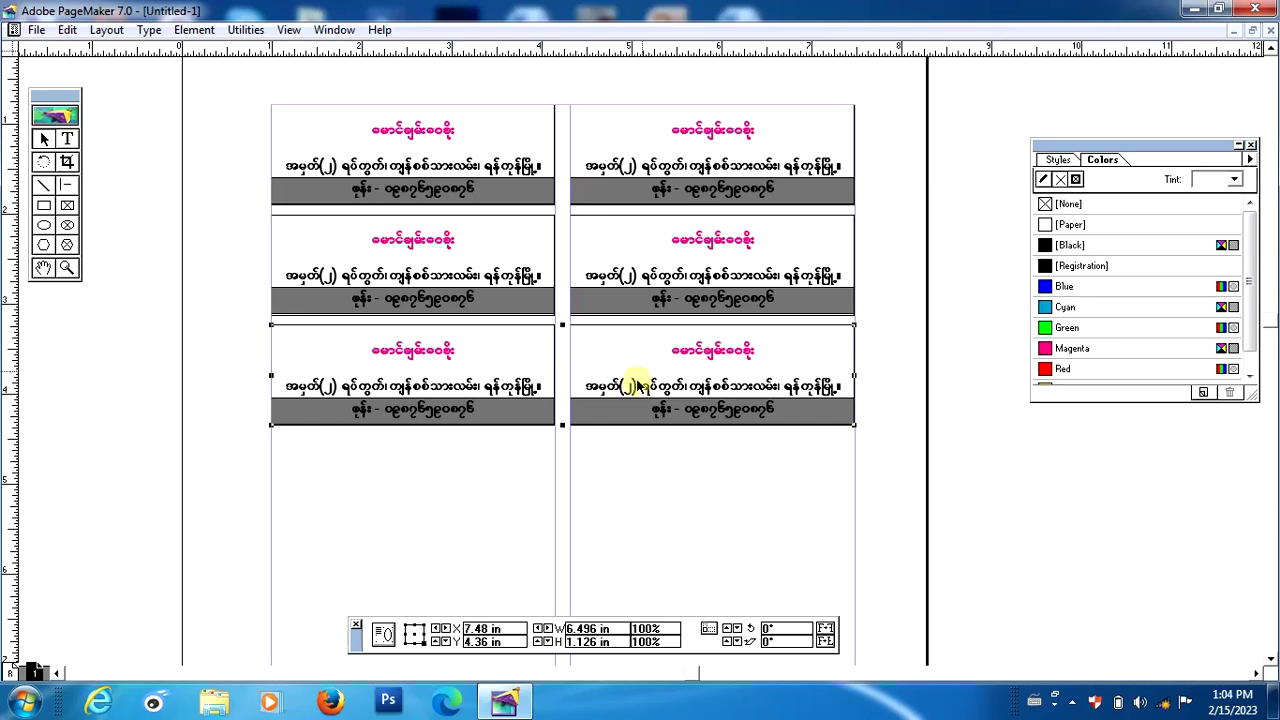
# Copy the bottom row down as a fourth row and align it, making eight cards.
pyautogui.moveTo(634, 395); pyautogui.dragTo(643, 478)
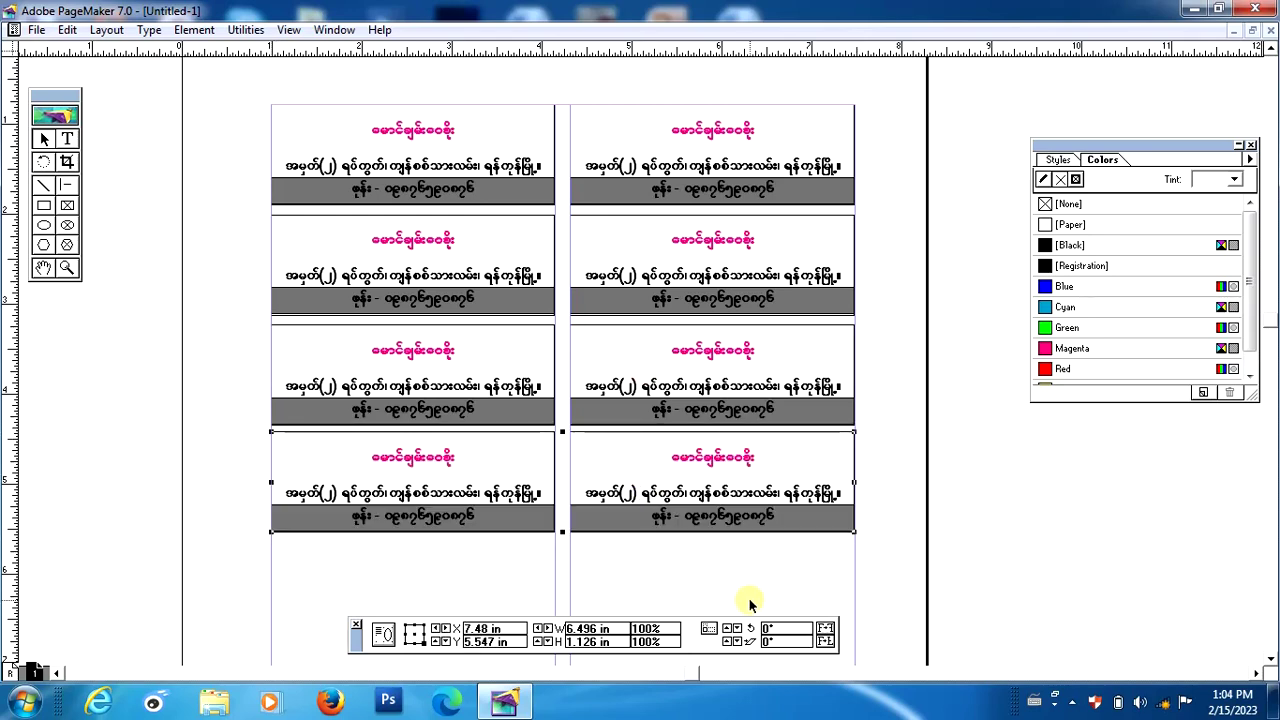
pyautogui.press('Right')
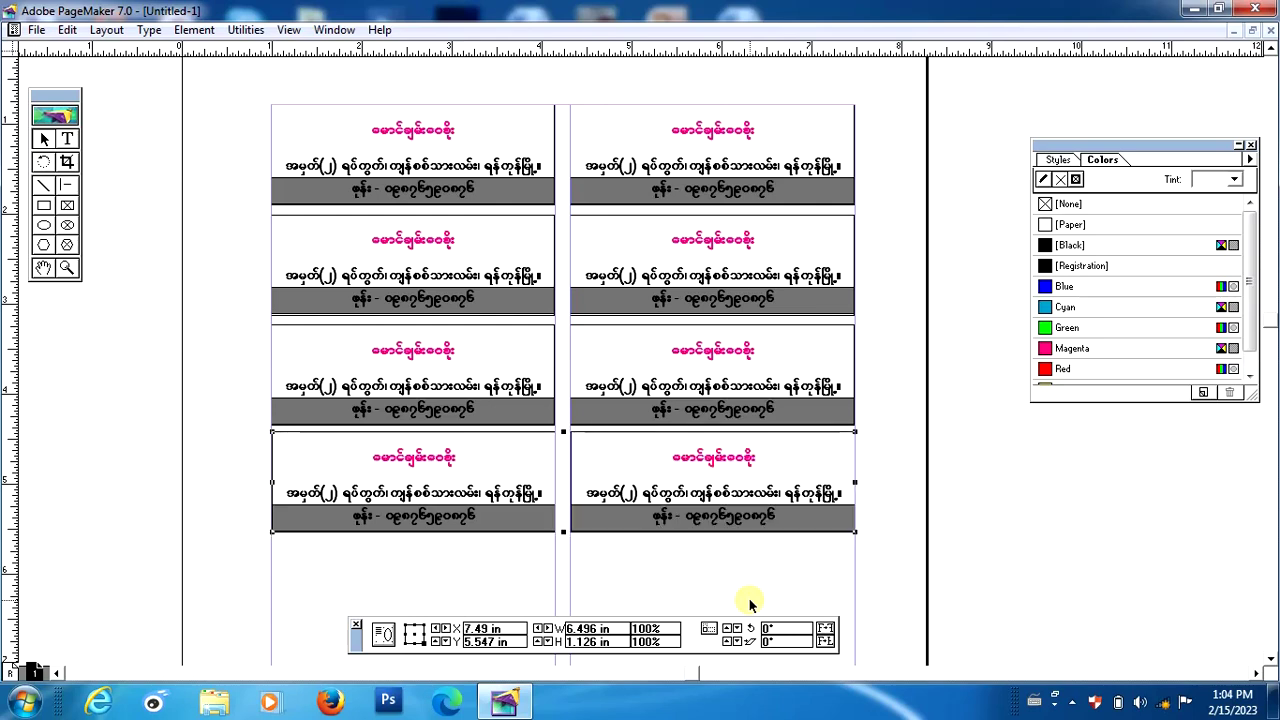
pyautogui.press('Left')
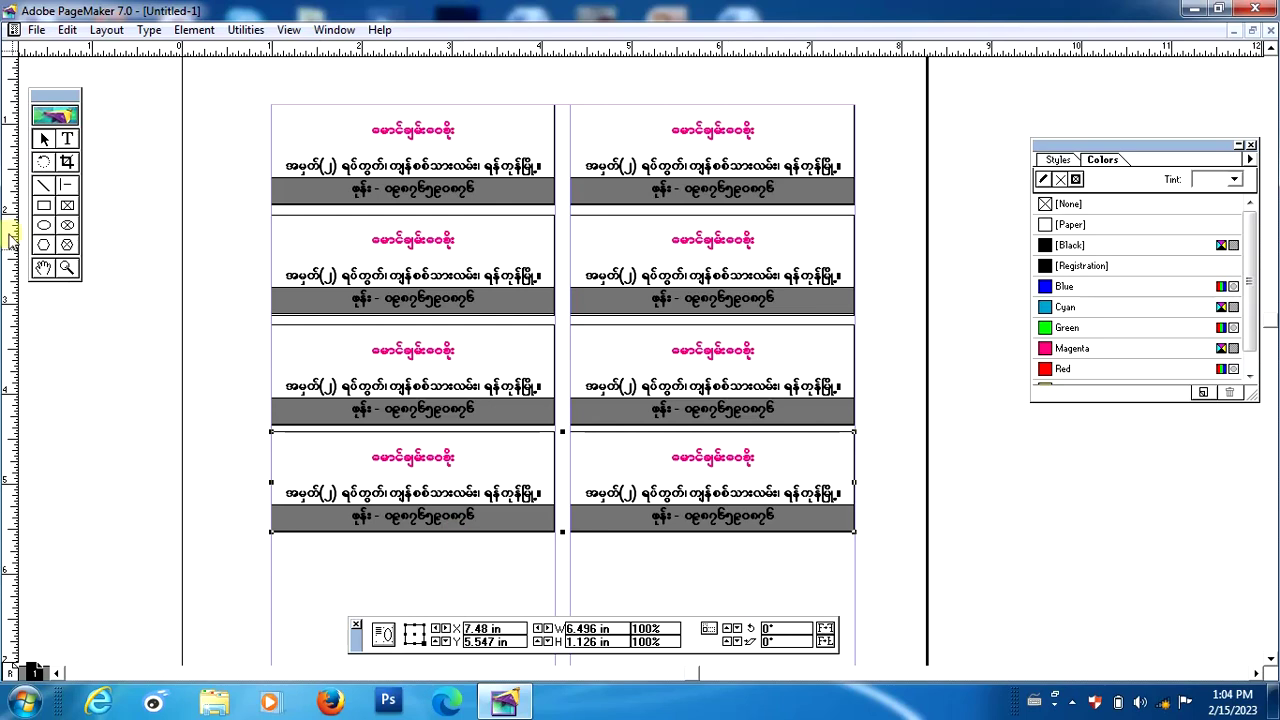
# Drag the copied card pair down into a new row below the existing cards.
pyautogui.click(43, 267)
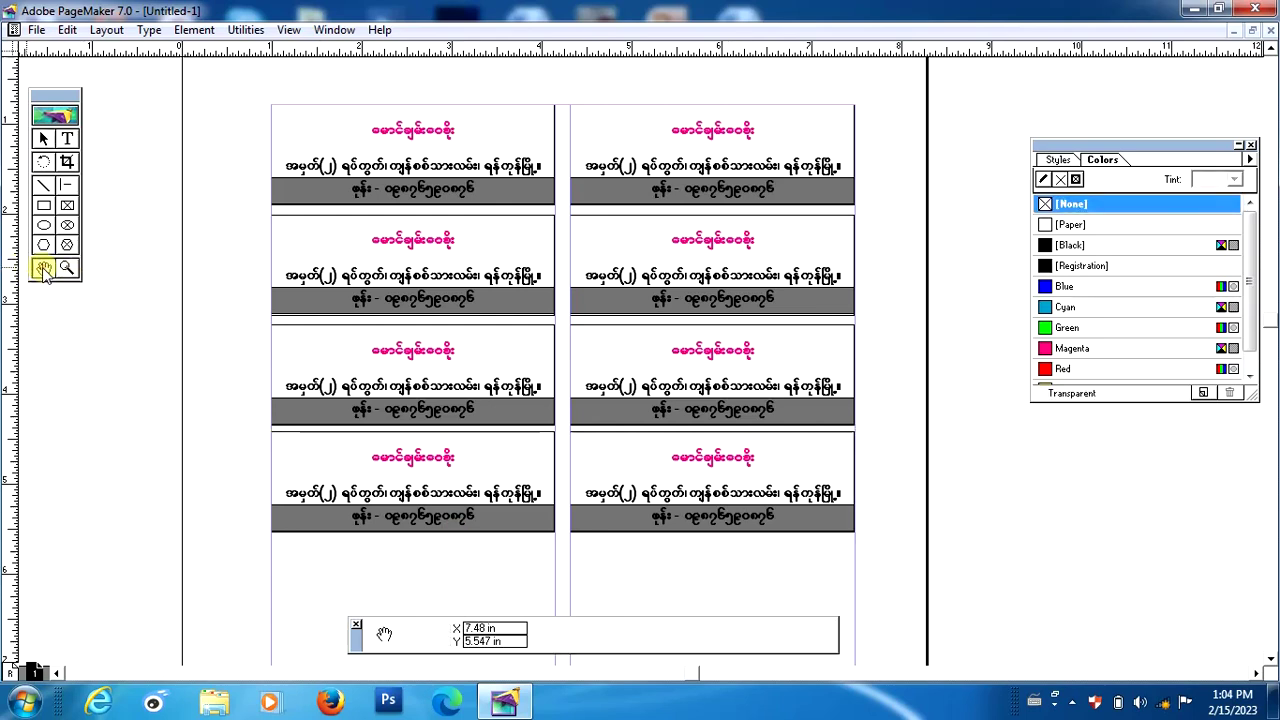
pyautogui.moveTo(584, 378); pyautogui.dragTo(595, 228)
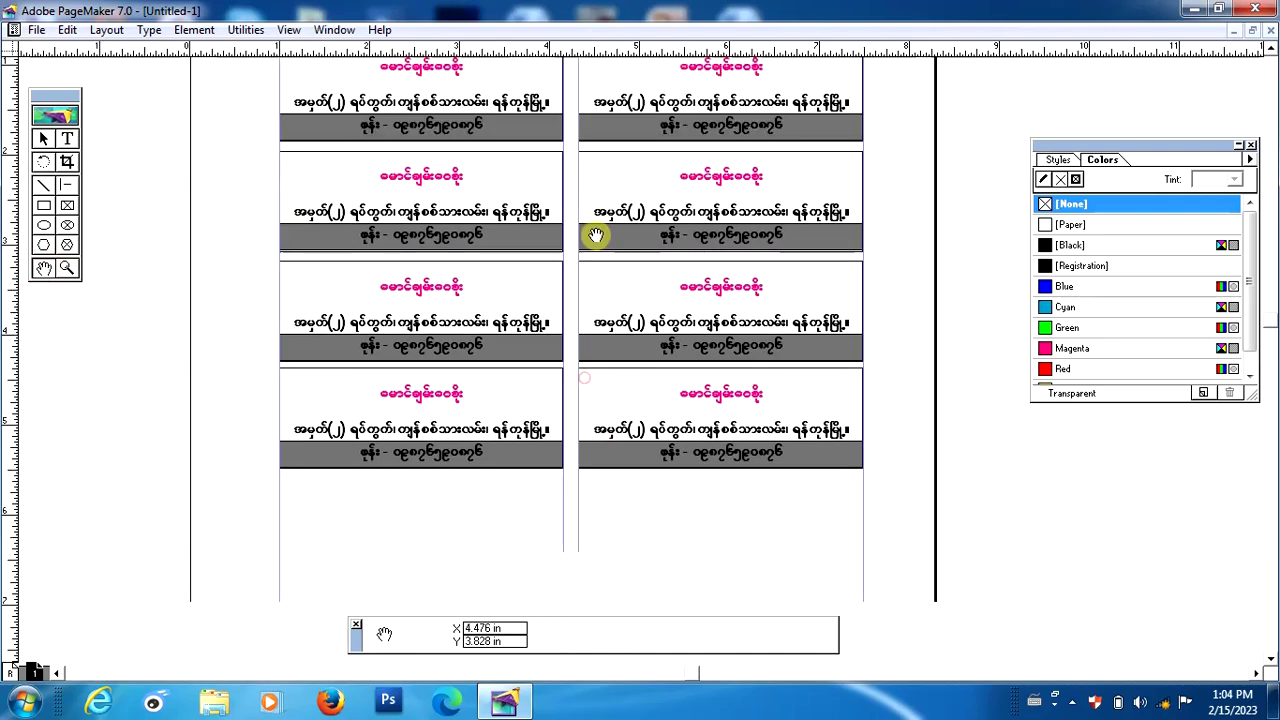
pyautogui.moveTo(642, 513); pyautogui.dragTo(639, 368)
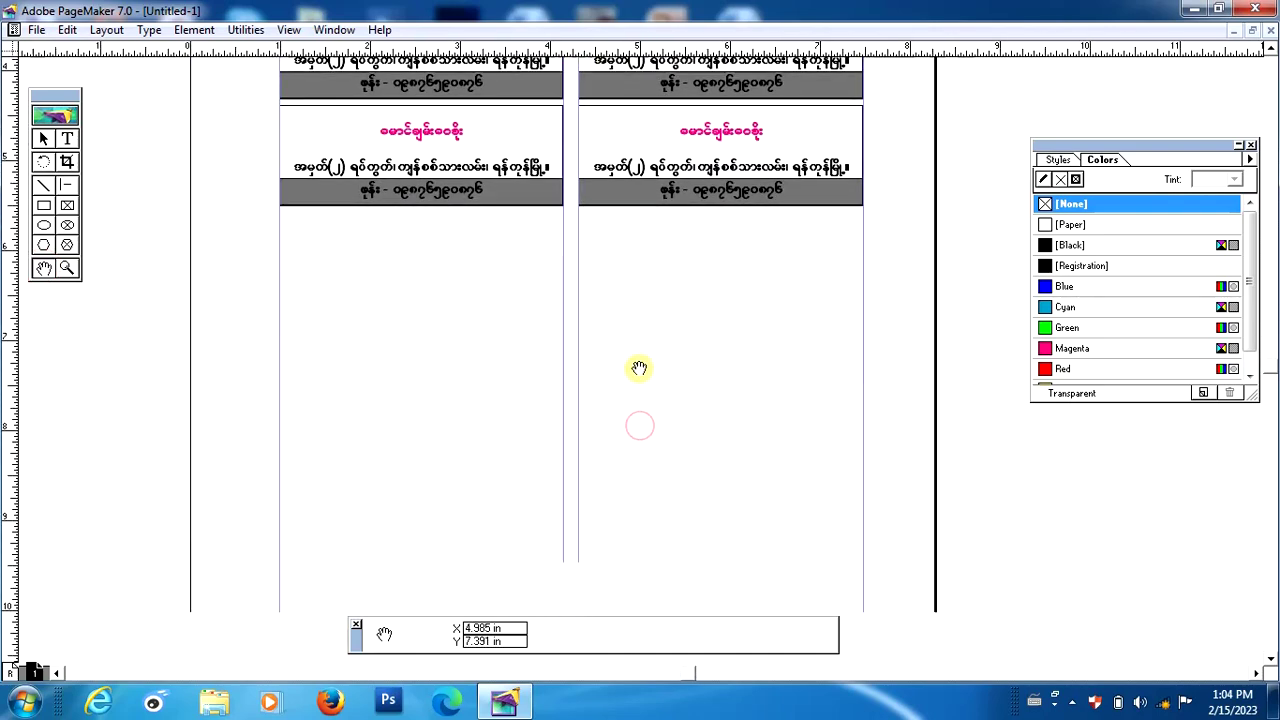
pyautogui.click(44, 139)
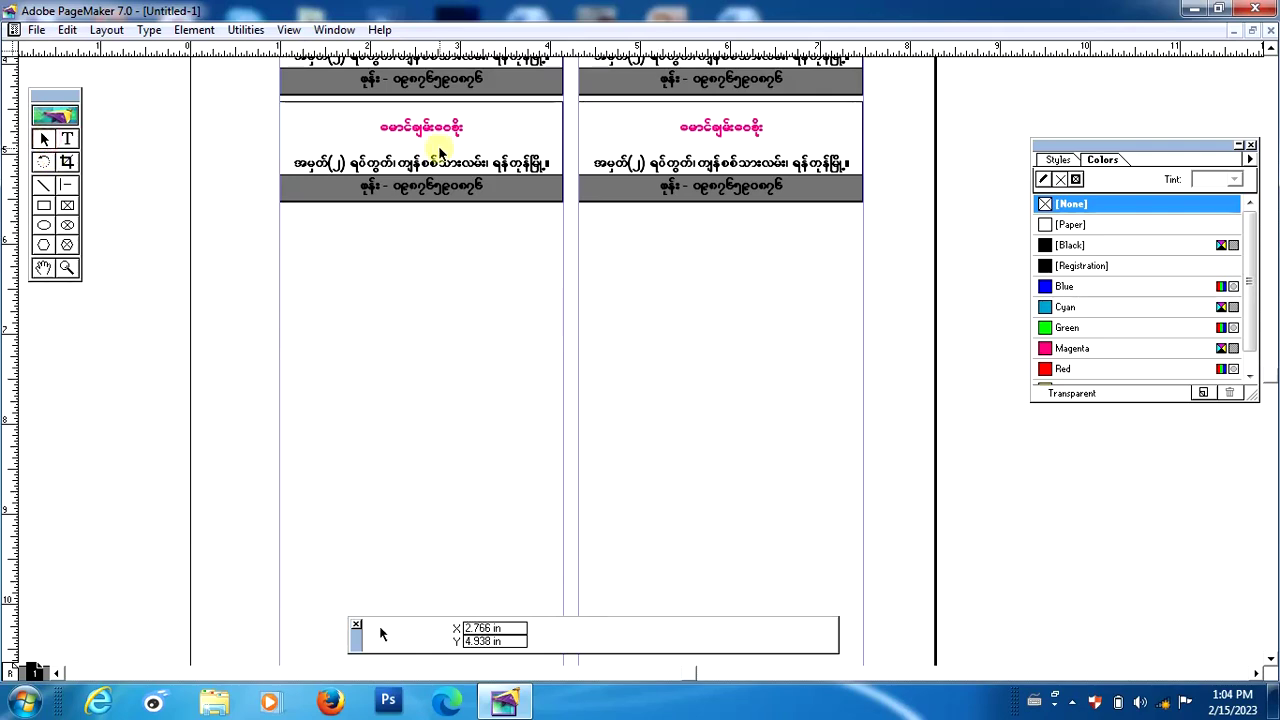
pyautogui.moveTo(625, 160)
pyautogui.mouseDown()
pyautogui.moveTo(617, 285)
pyautogui.moveTo(622, 266)
pyautogui.mouseUp()
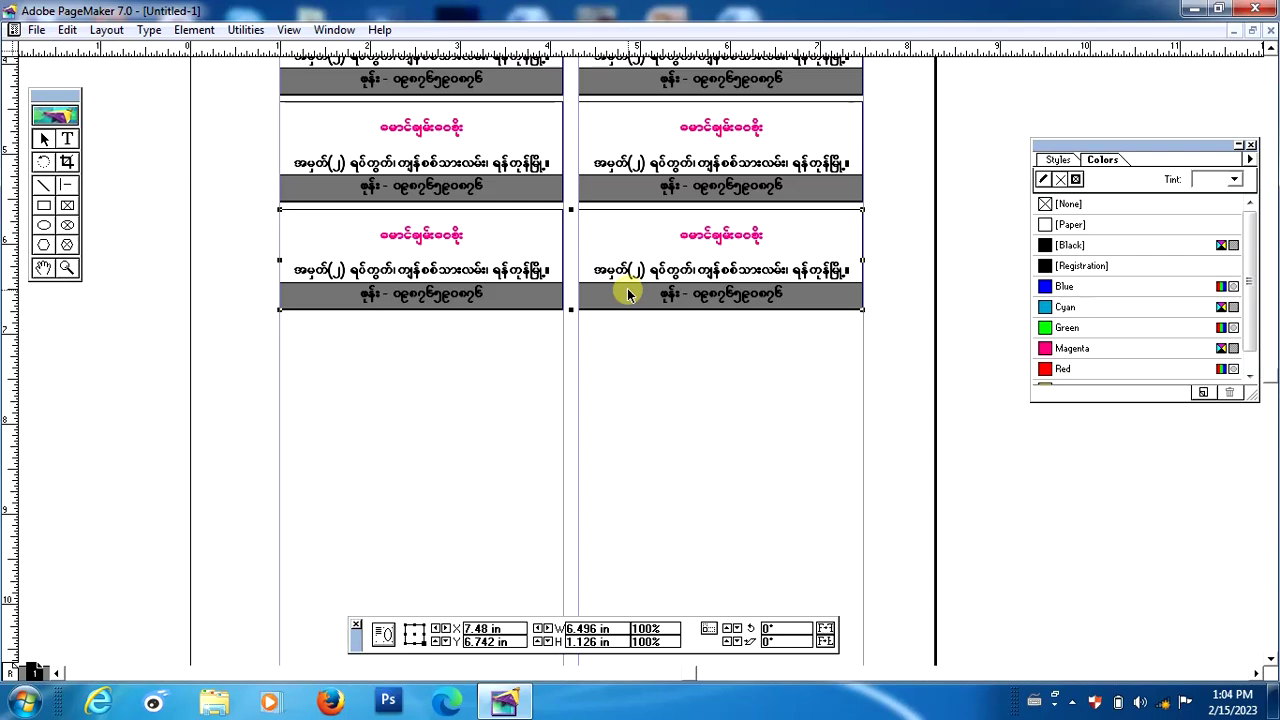
# Nudge the new card pair with arrow keys until X reads 7.5 in.
pyautogui.press('Right')
pyautogui.press('Right')
pyautogui.press('Right')
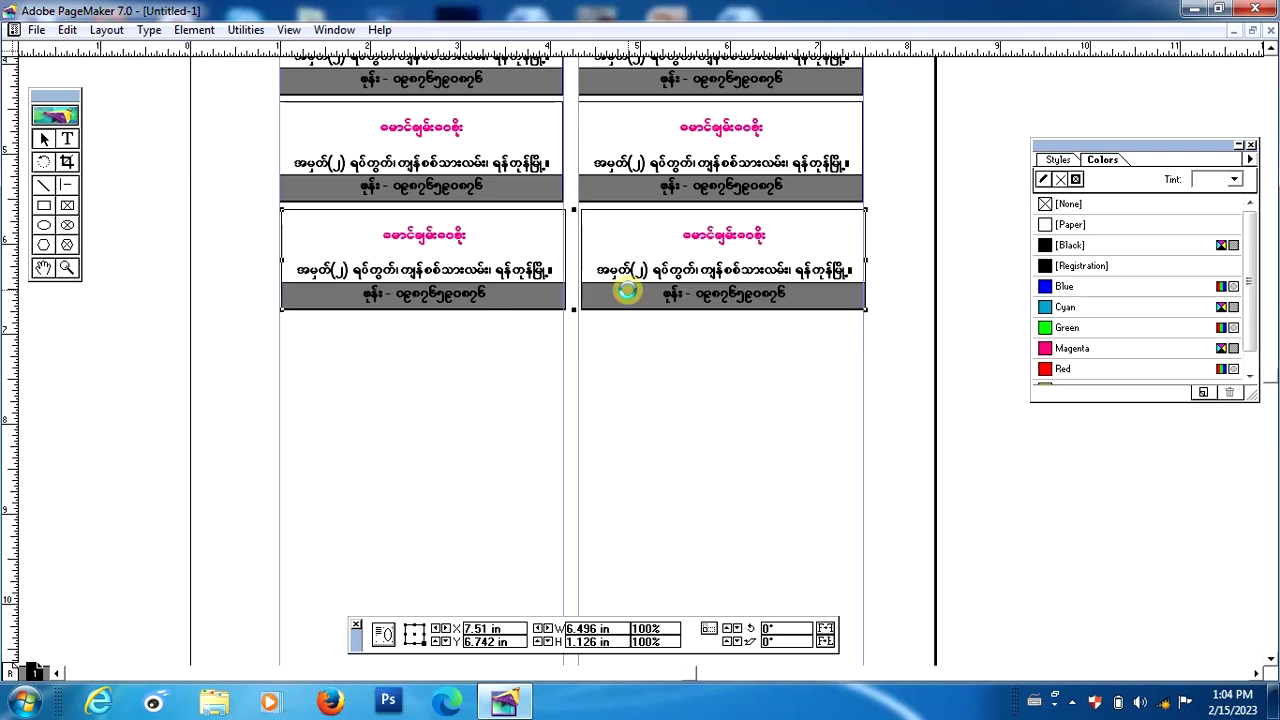
pyautogui.press('Down')
pyautogui.press('Down')
pyautogui.press('Down')
pyautogui.press('Down')
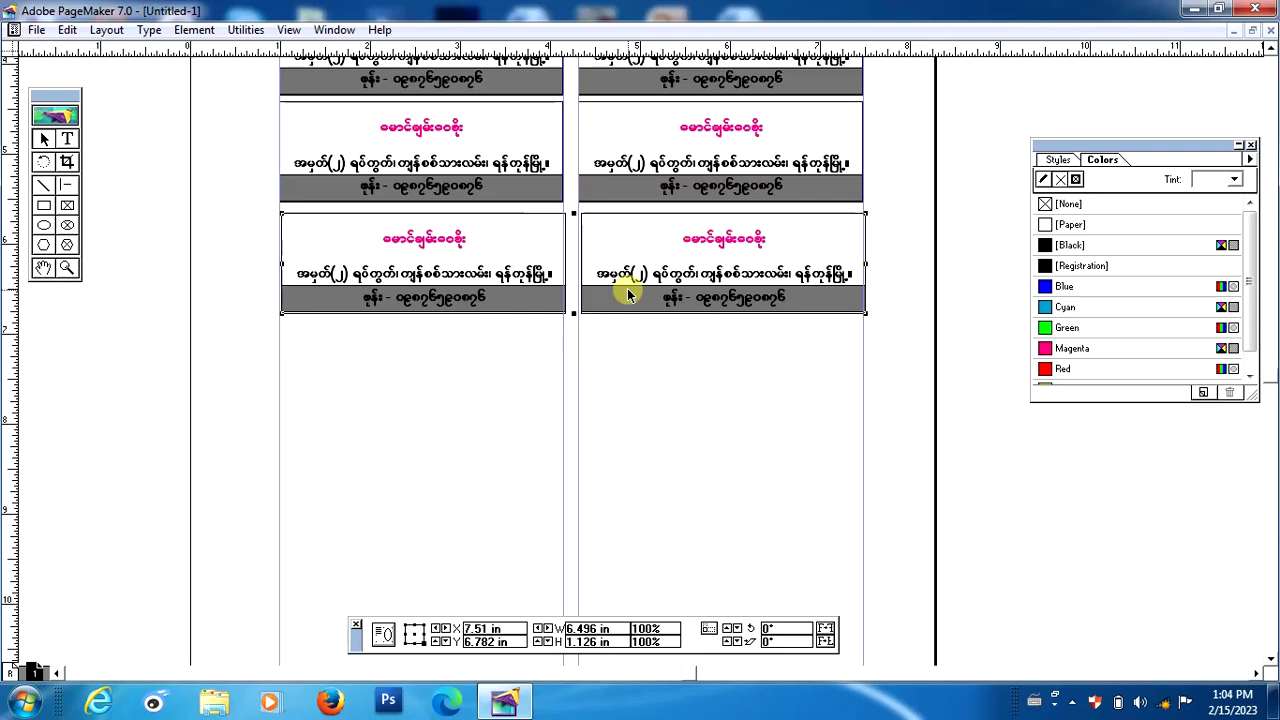
pyautogui.press('Left')
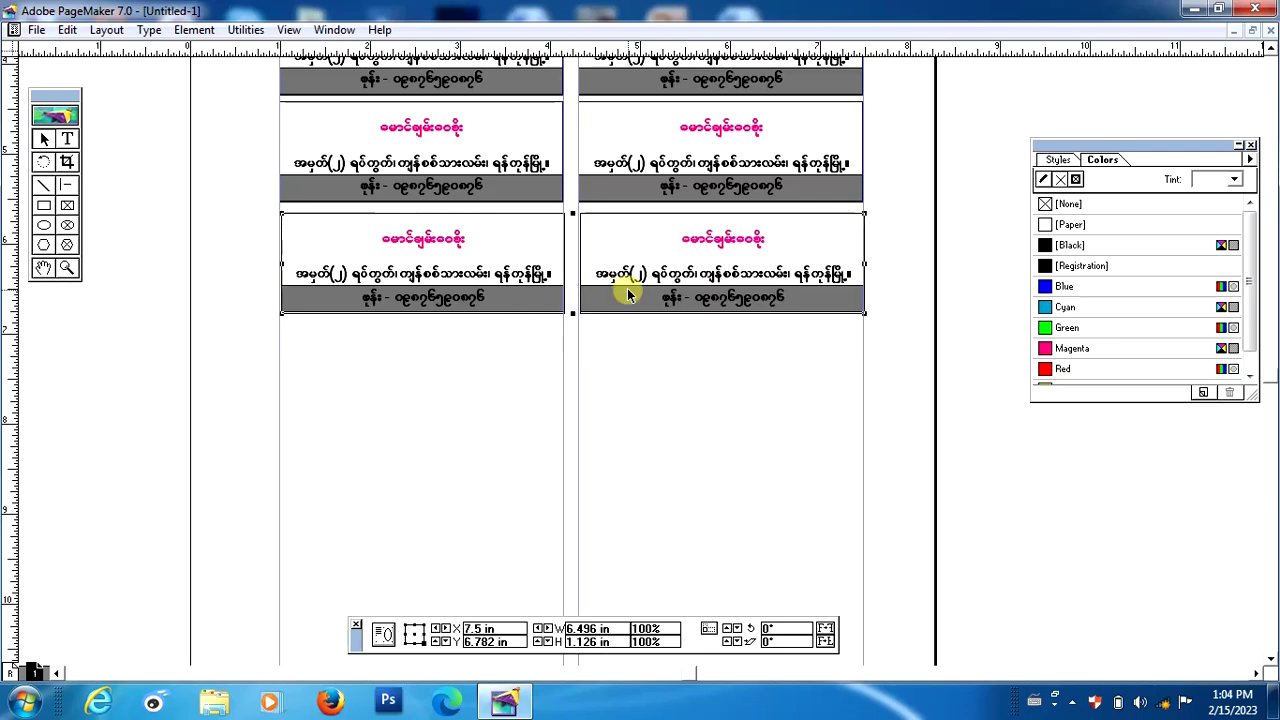
pyautogui.press('Right')
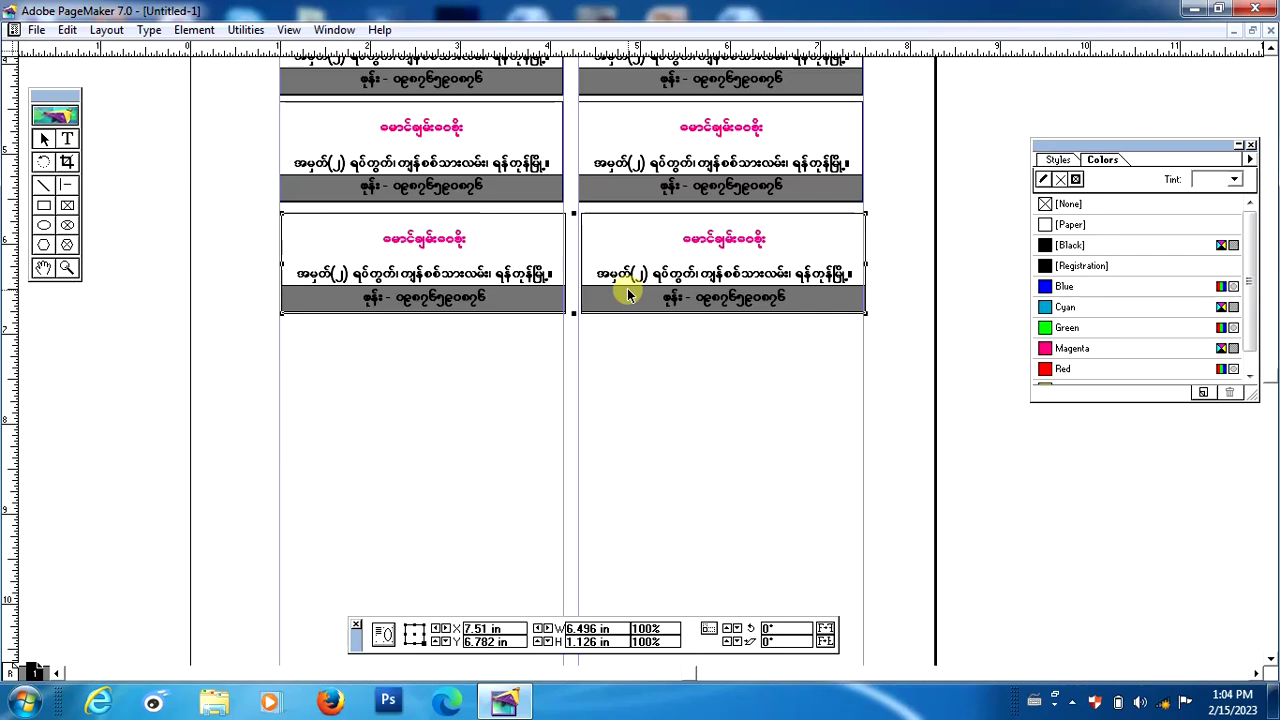
pyautogui.press('Down')
pyautogui.press('Down')
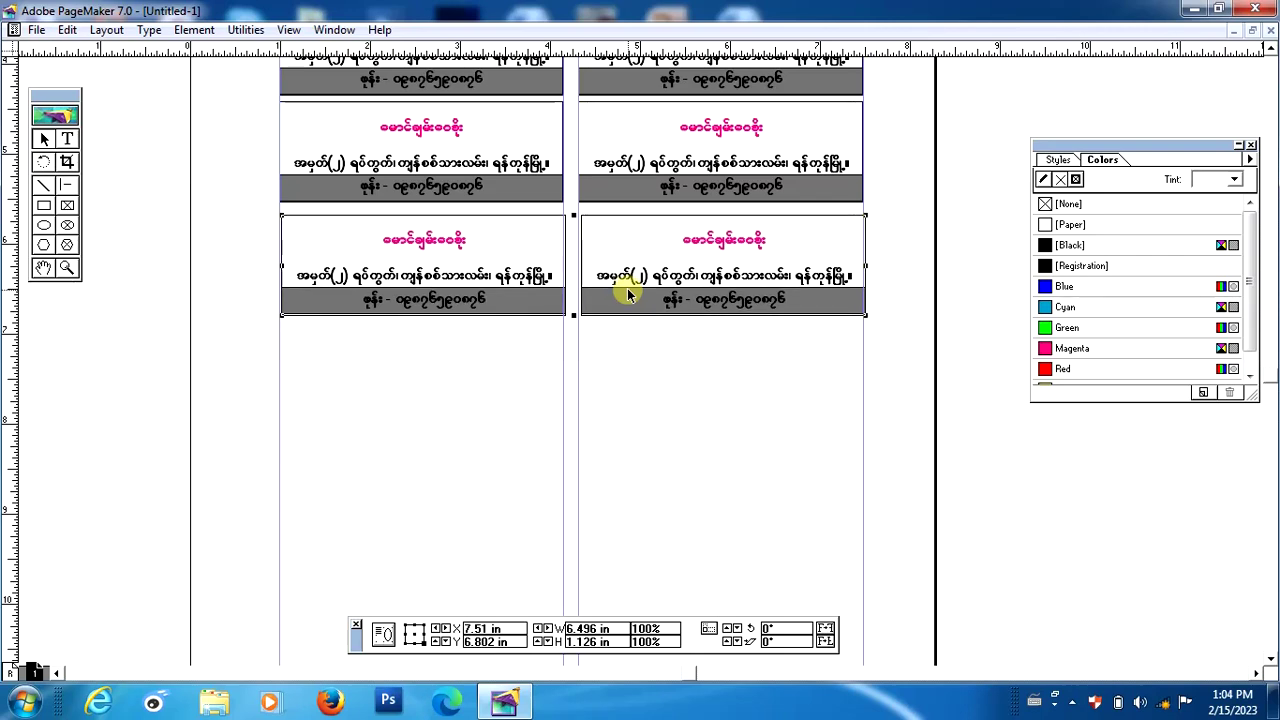
pyautogui.press('Down')
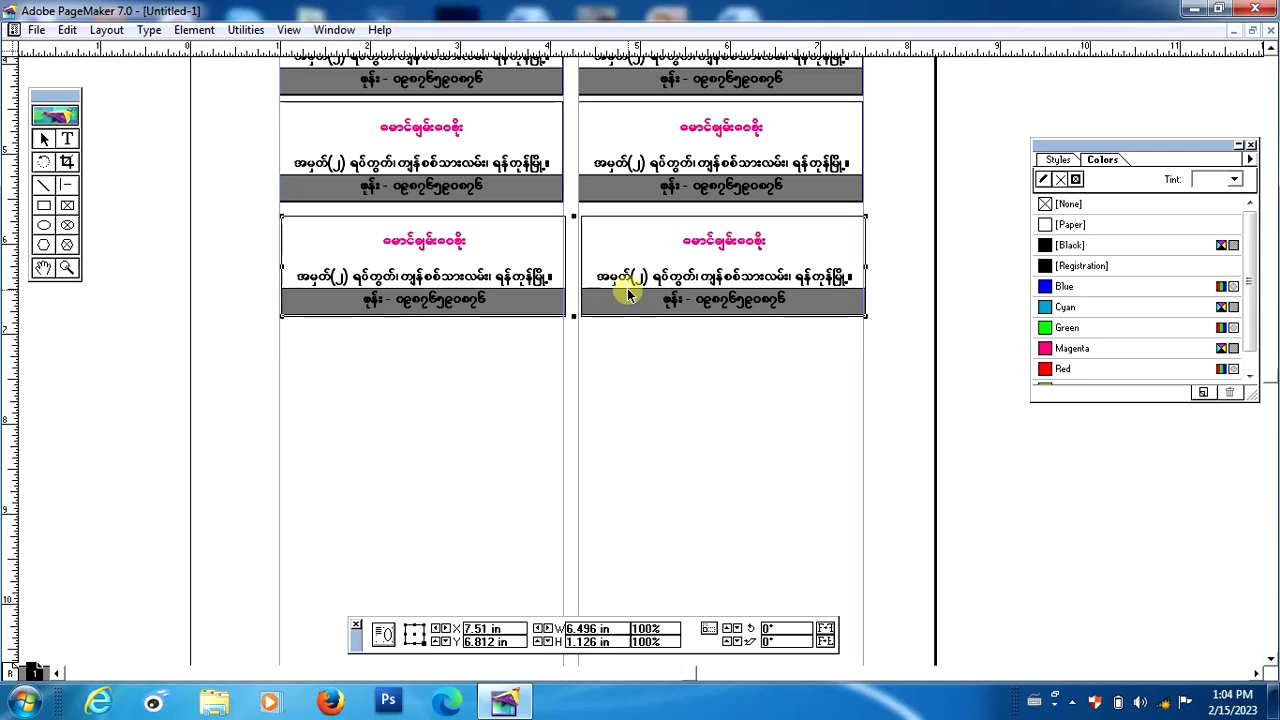
# Drag two card pairs into successive rows below, nudging each to X 7.5 in.
pyautogui.moveTo(612, 278); pyautogui.dragTo(620, 391)
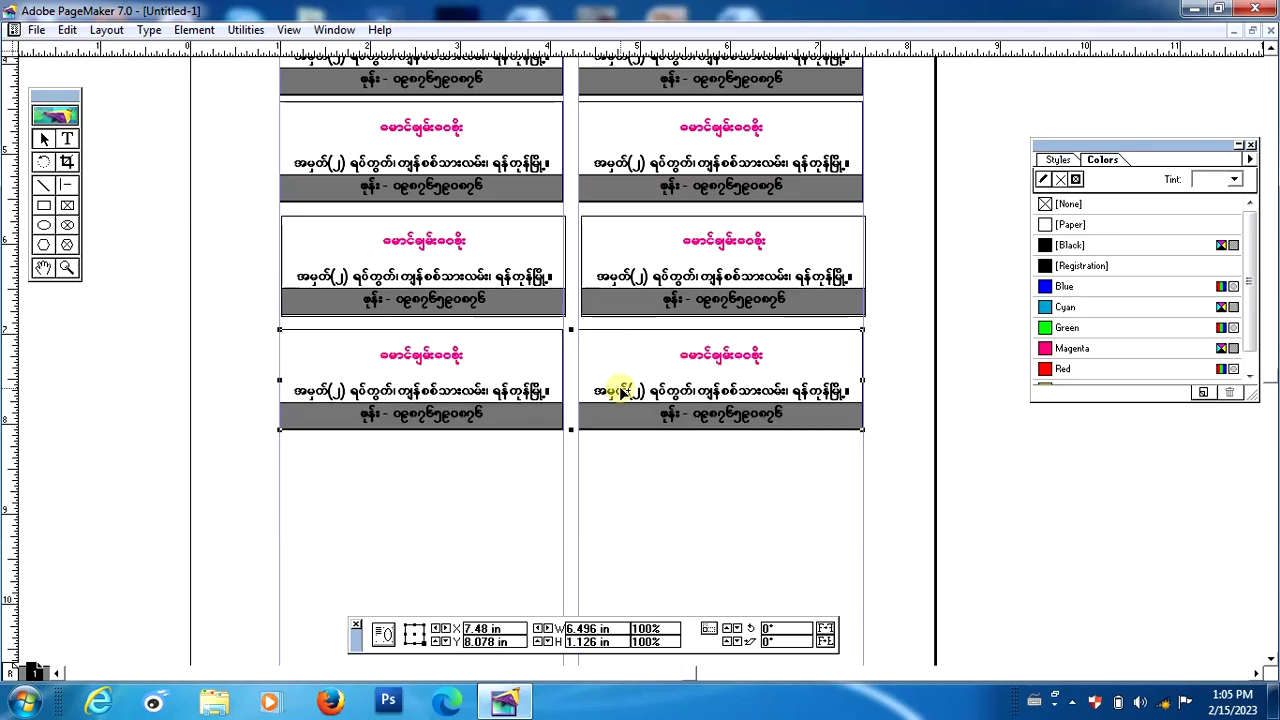
pyautogui.press('Right')
pyautogui.press('Right')
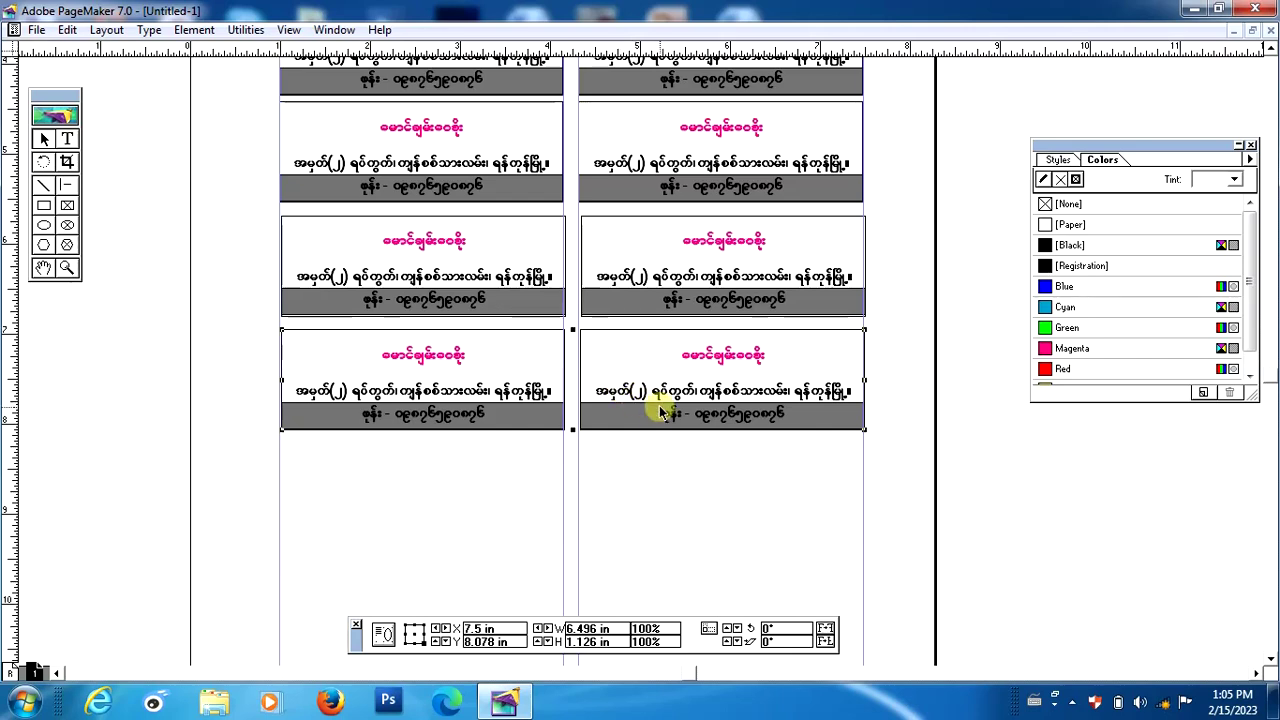
pyautogui.moveTo(660, 385); pyautogui.dragTo(668, 500)
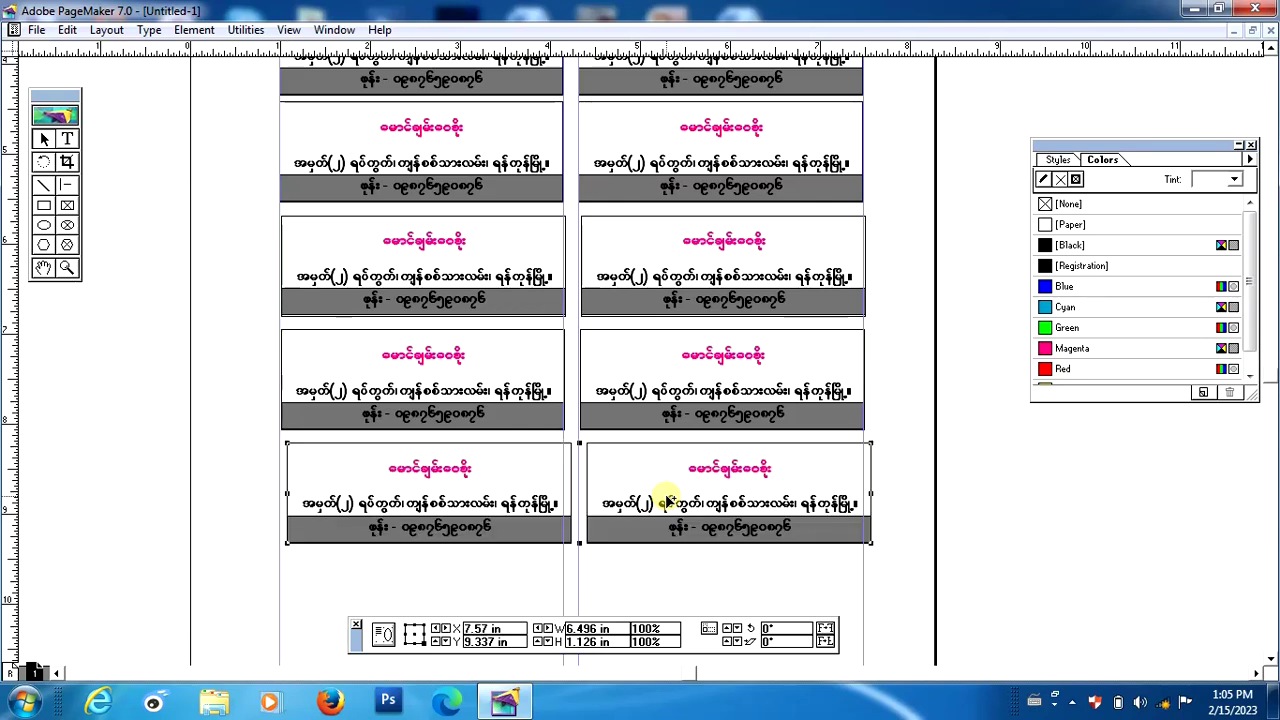
pyautogui.press('Left')
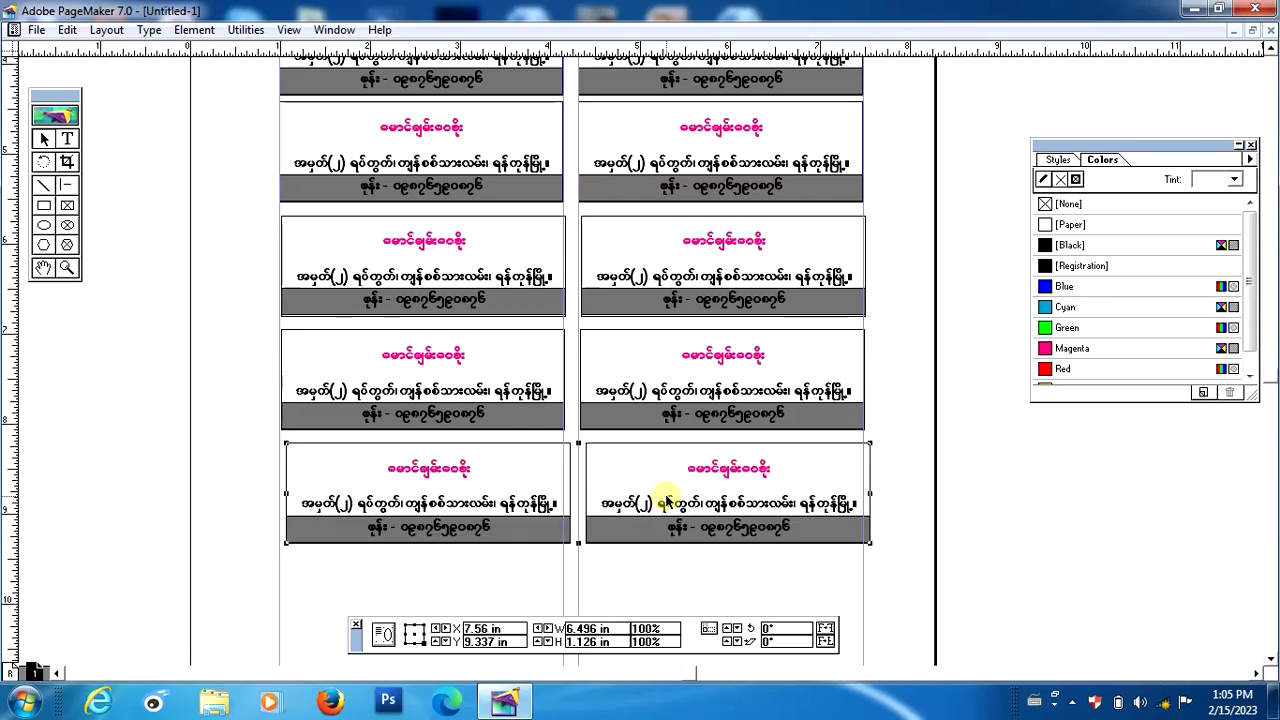
pyautogui.press('Left')
pyautogui.press('Left')
pyautogui.press('Left')
pyautogui.press('Left')
pyautogui.press('Left')
pyautogui.press('Left')
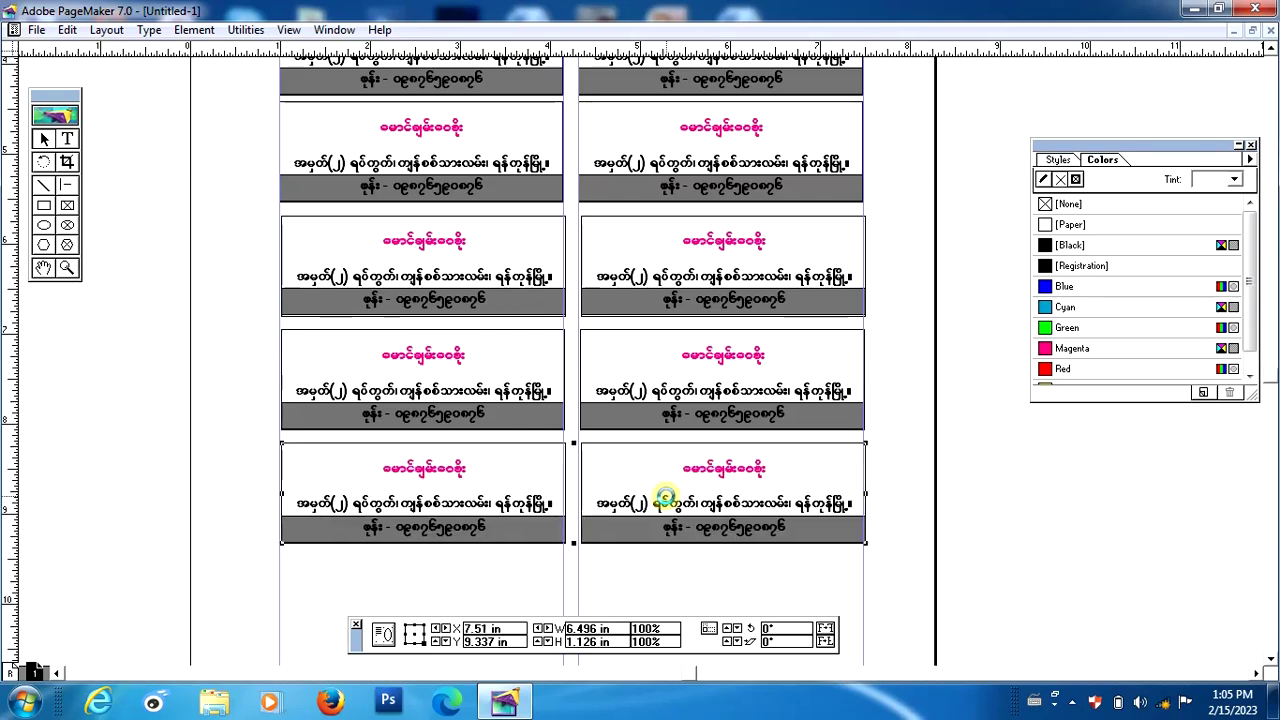
pyautogui.press('Down')
pyautogui.press('Down')
pyautogui.press('Down')
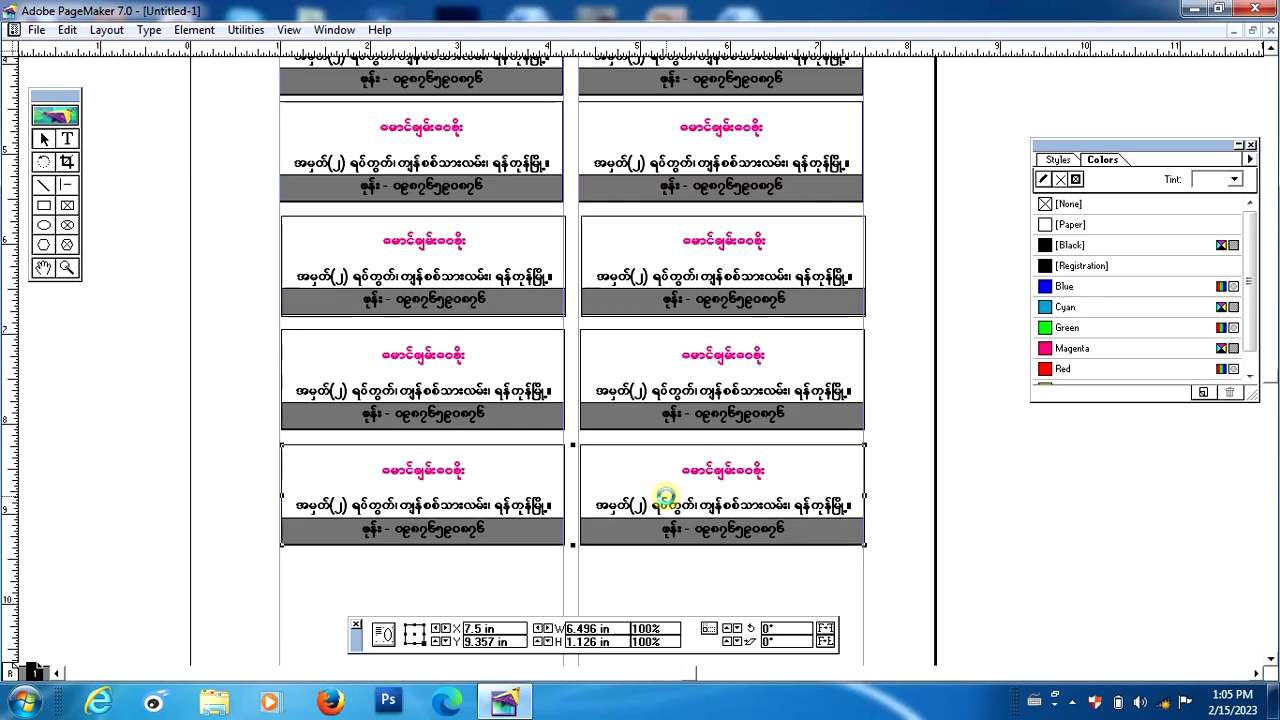
pyautogui.press('Left')
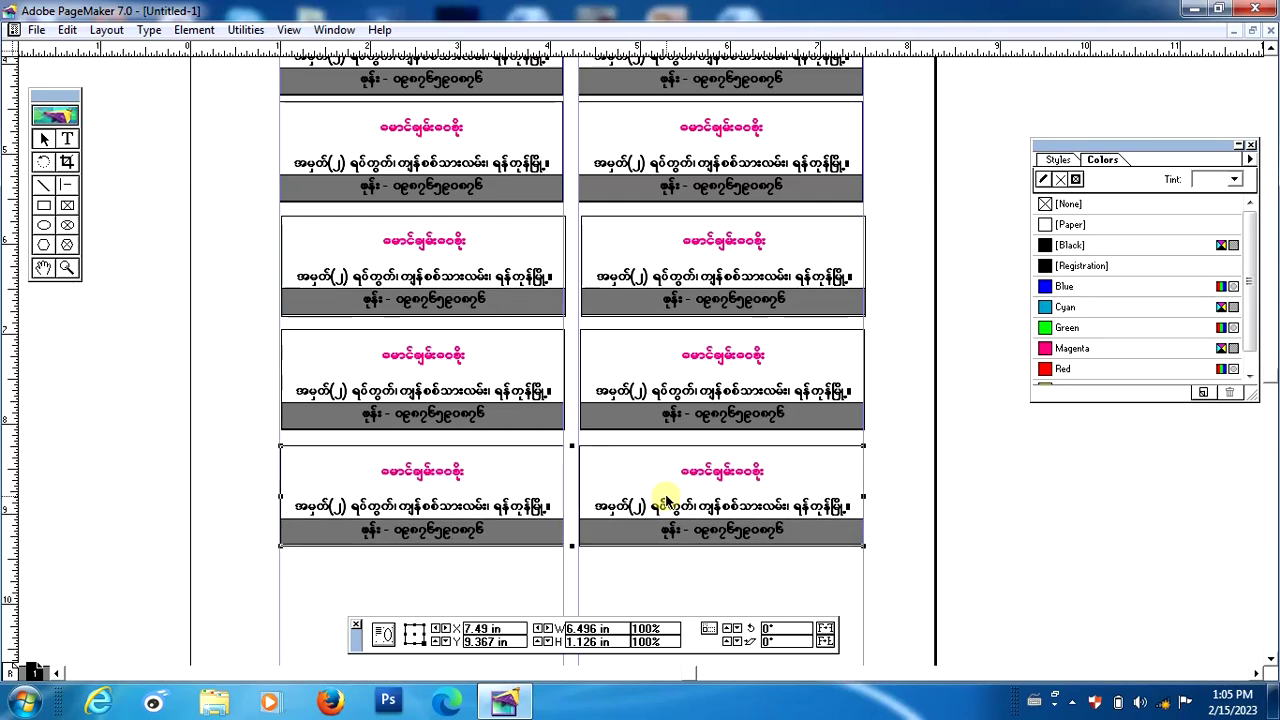
pyautogui.press('Right')
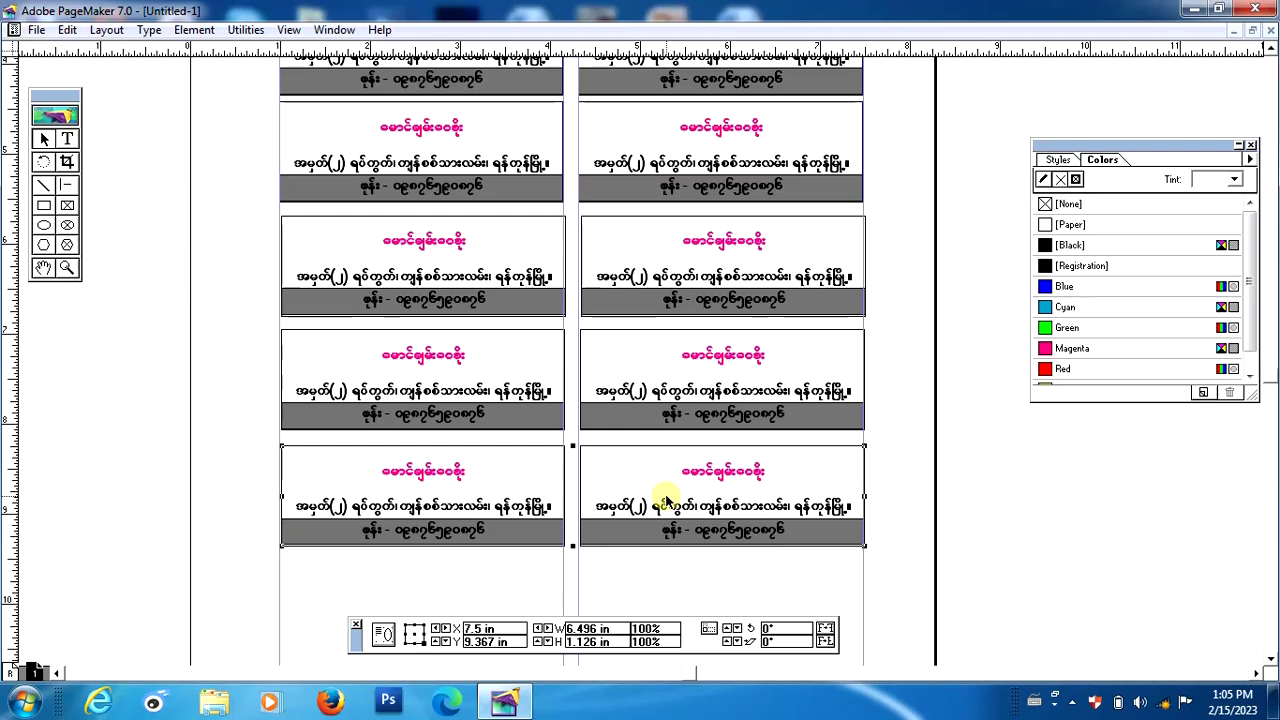
pyautogui.click(43, 267)
# Move the selected bottom card row to the blank page bottom and fine-tune its position.
pyautogui.moveTo(400, 386); pyautogui.dragTo(430, 294)
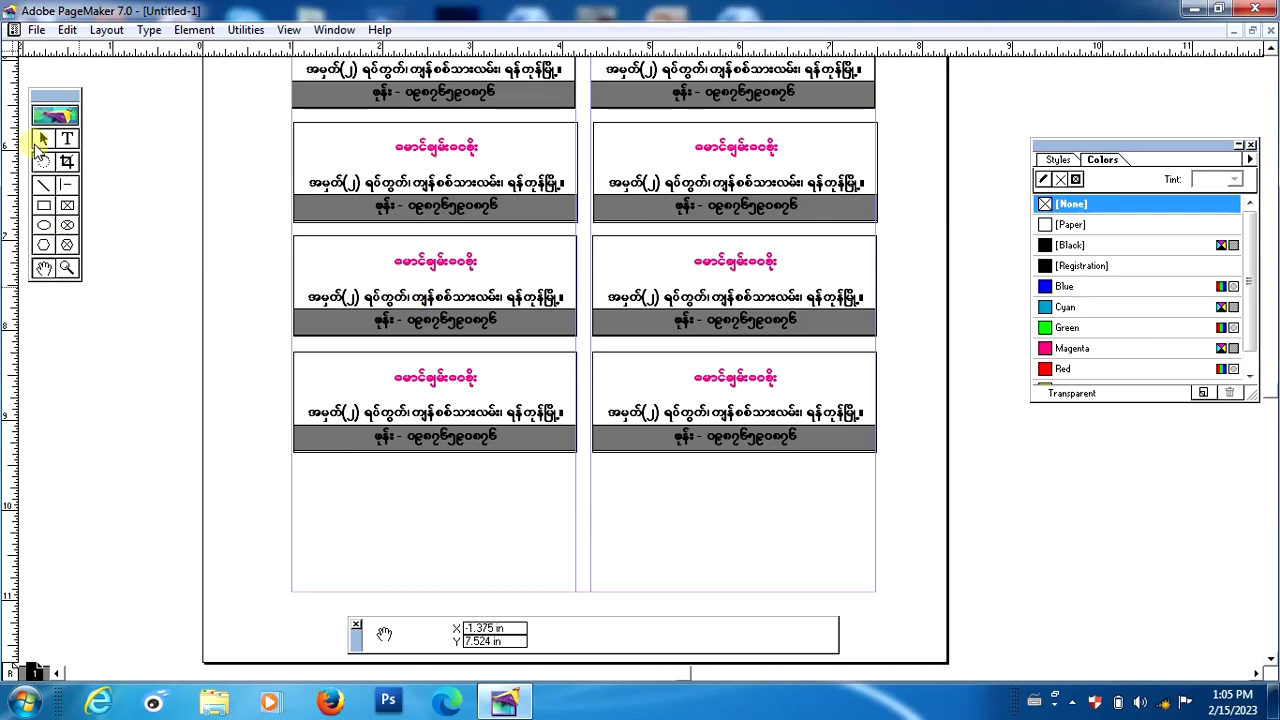
pyautogui.click(43, 141)
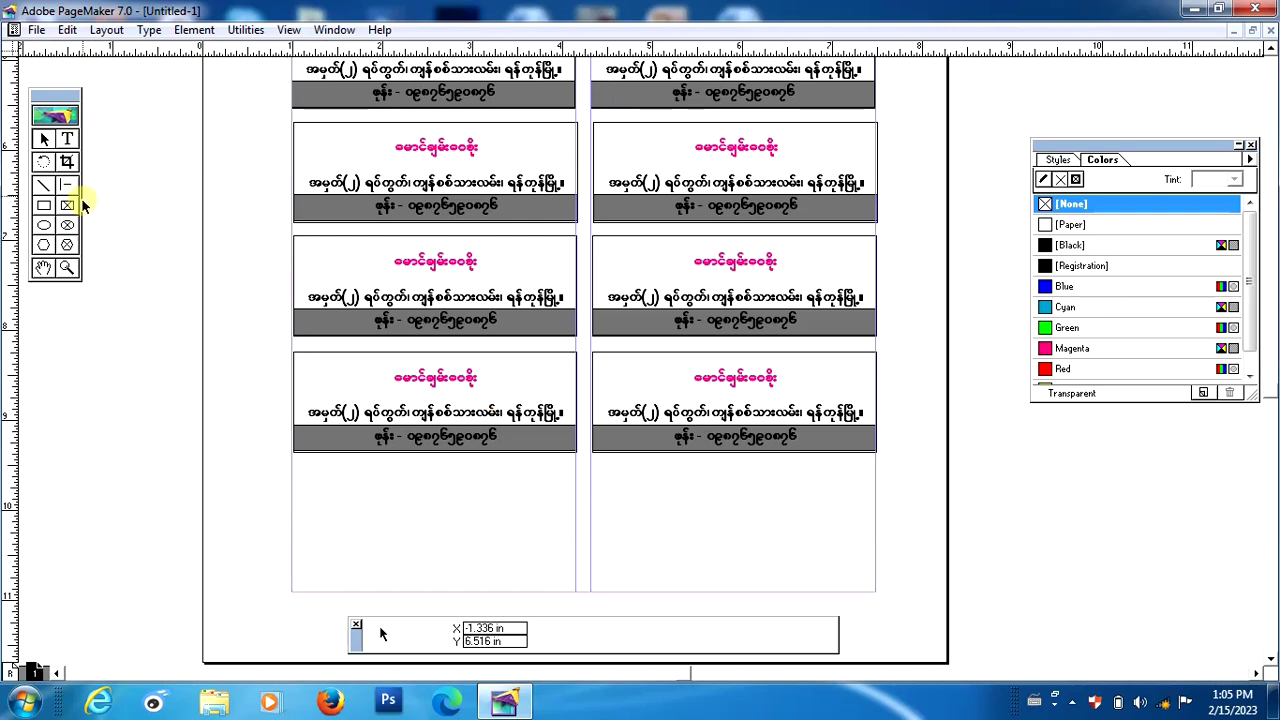
pyautogui.click(44, 139)
pyautogui.click(478, 427)
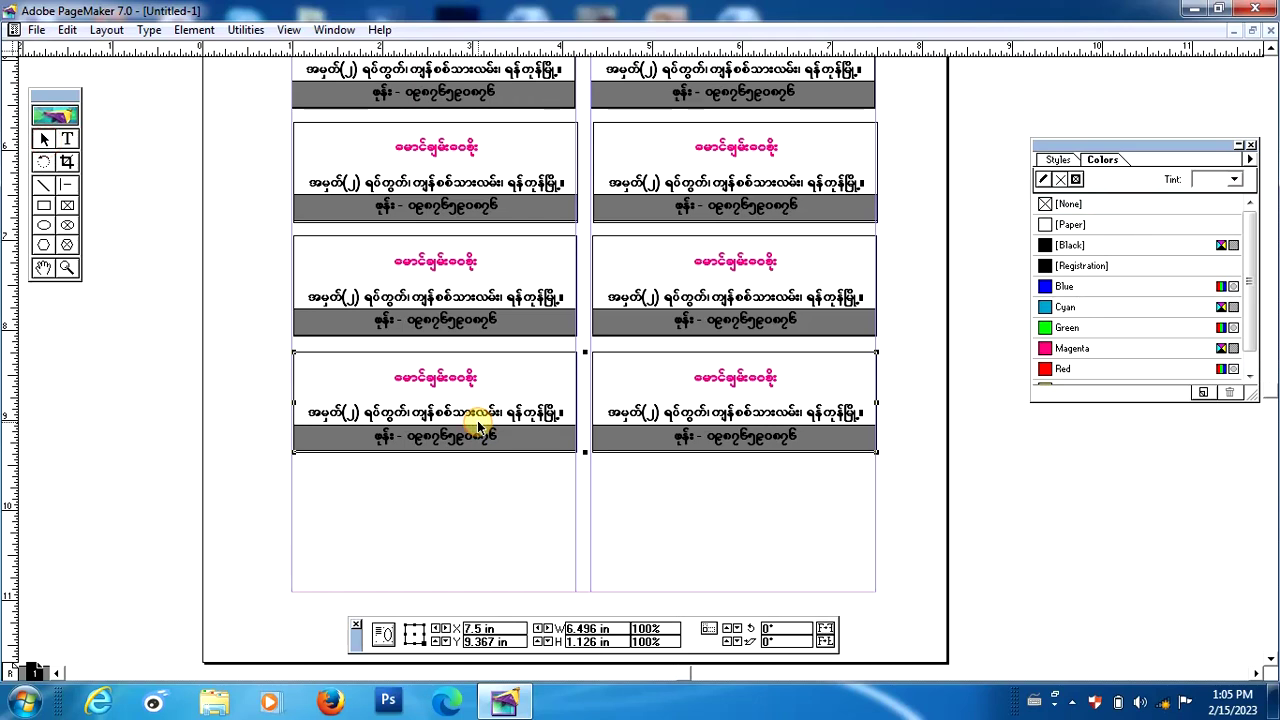
pyautogui.moveTo(641, 414); pyautogui.dragTo(634, 527)
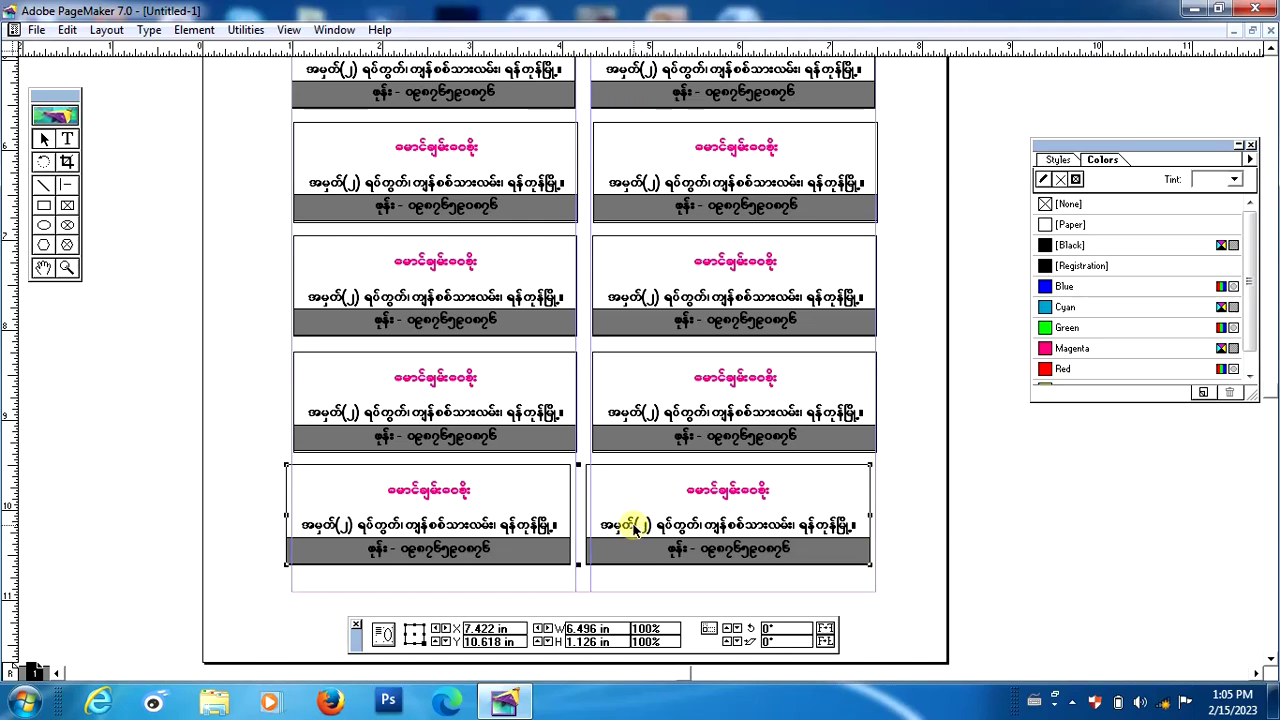
pyautogui.moveTo(635, 528); pyautogui.dragTo(634, 528)
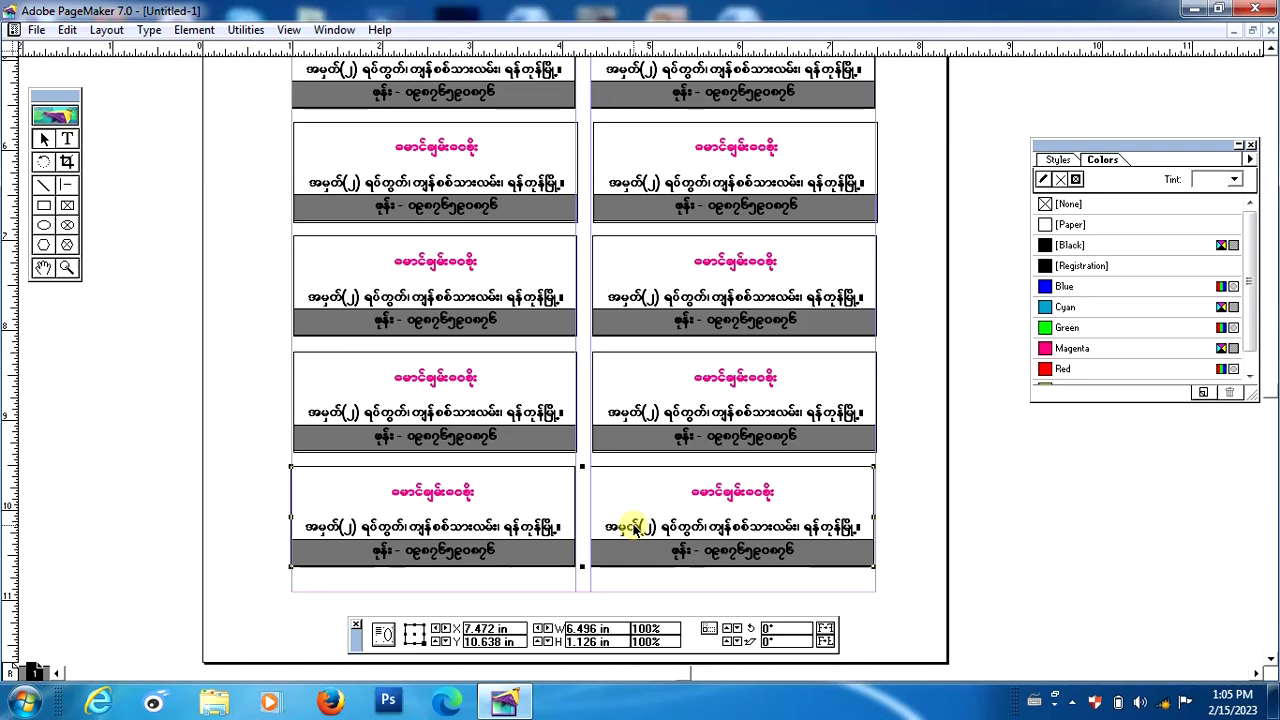
pyautogui.click(633, 528)
pyautogui.hotkey('ctrl', '0')
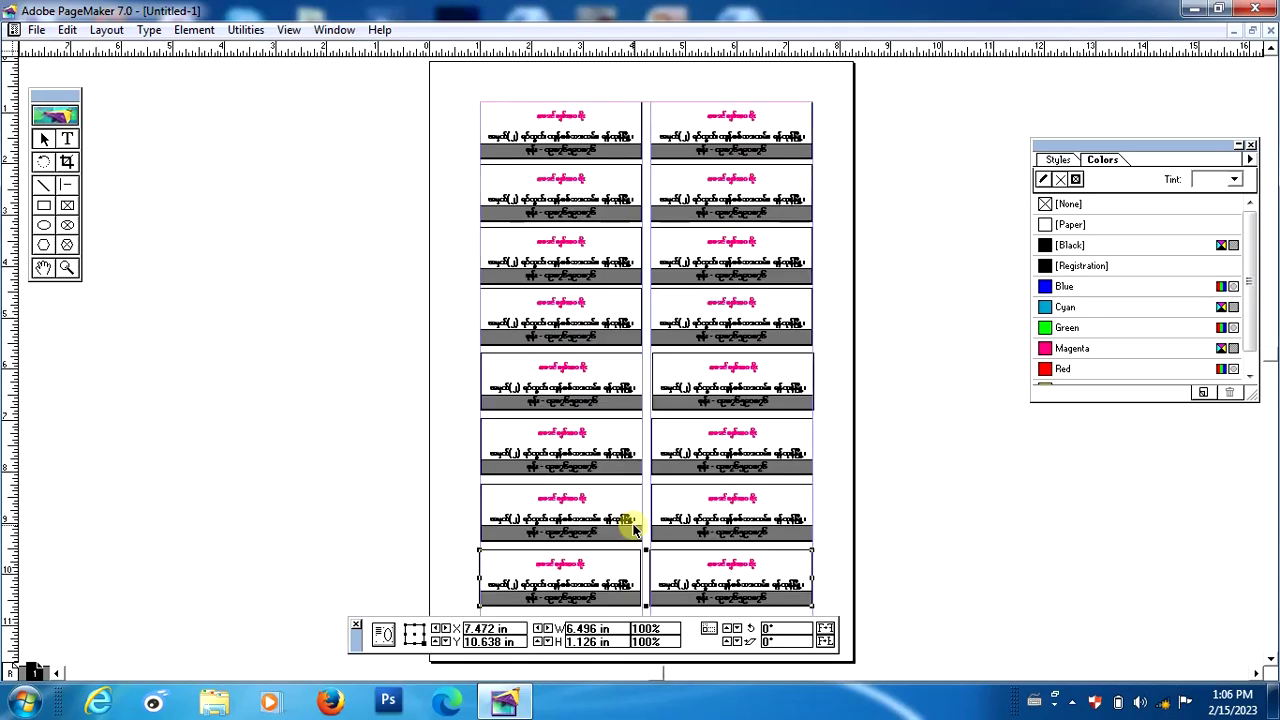
pyautogui.hotkey('ctrl', '1')
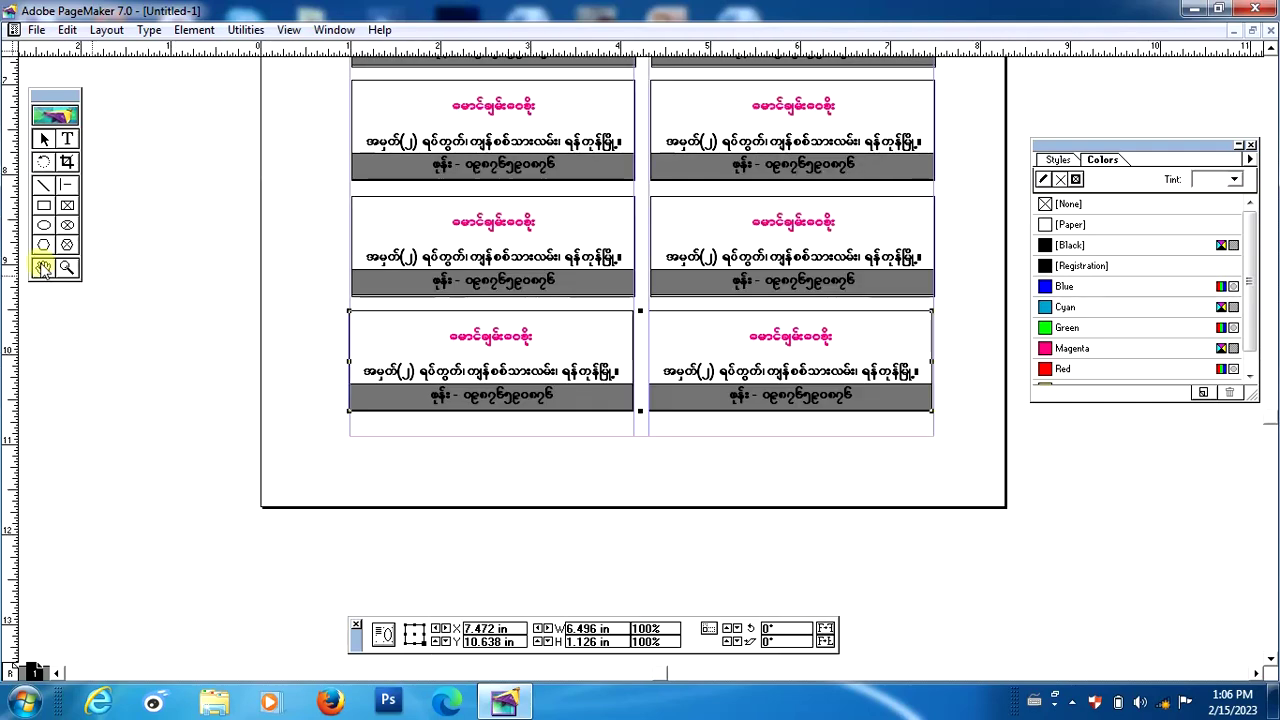
pyautogui.click(43, 268)
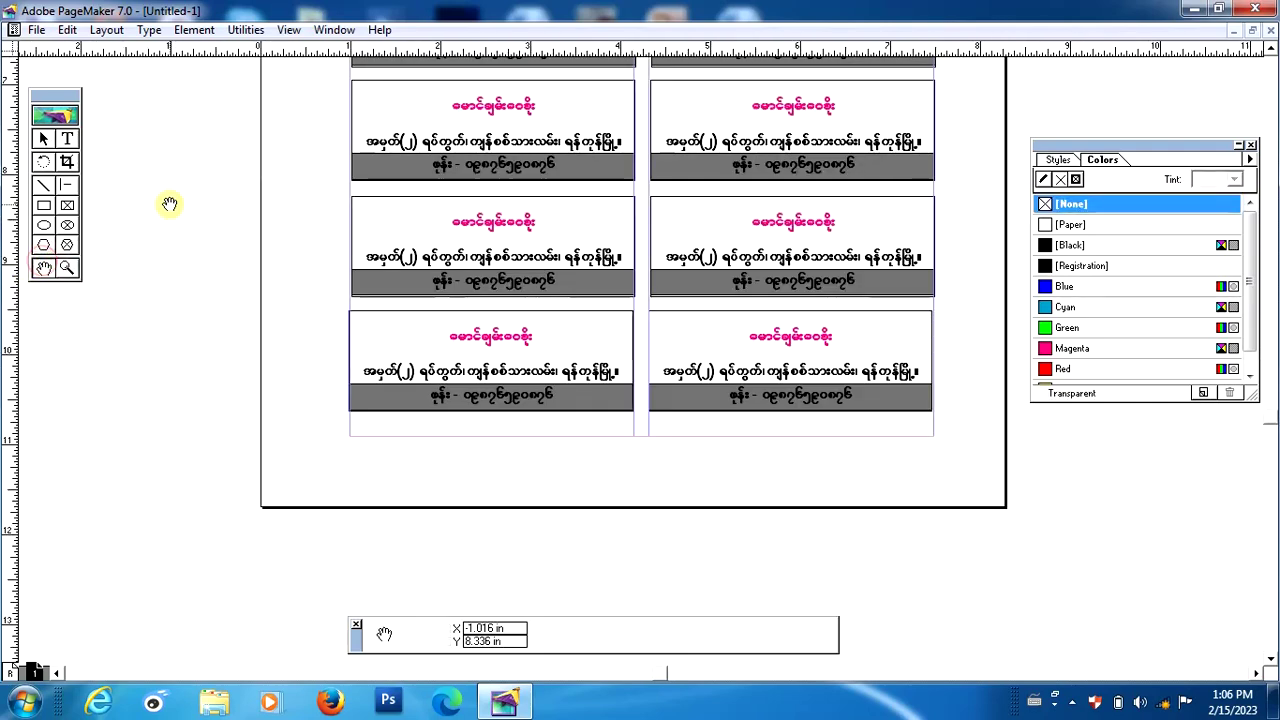
pyautogui.moveTo(663, 209); pyautogui.dragTo(580, 365)
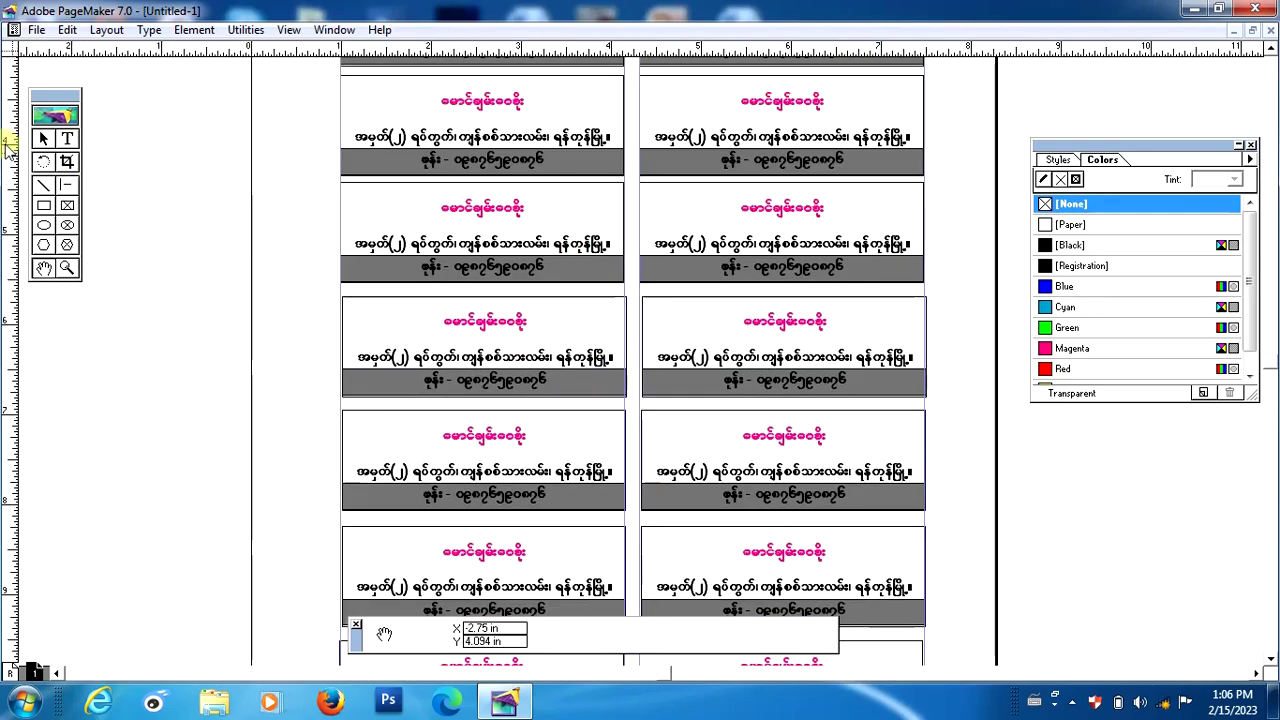
pyautogui.hotkey('shift', 'F1')
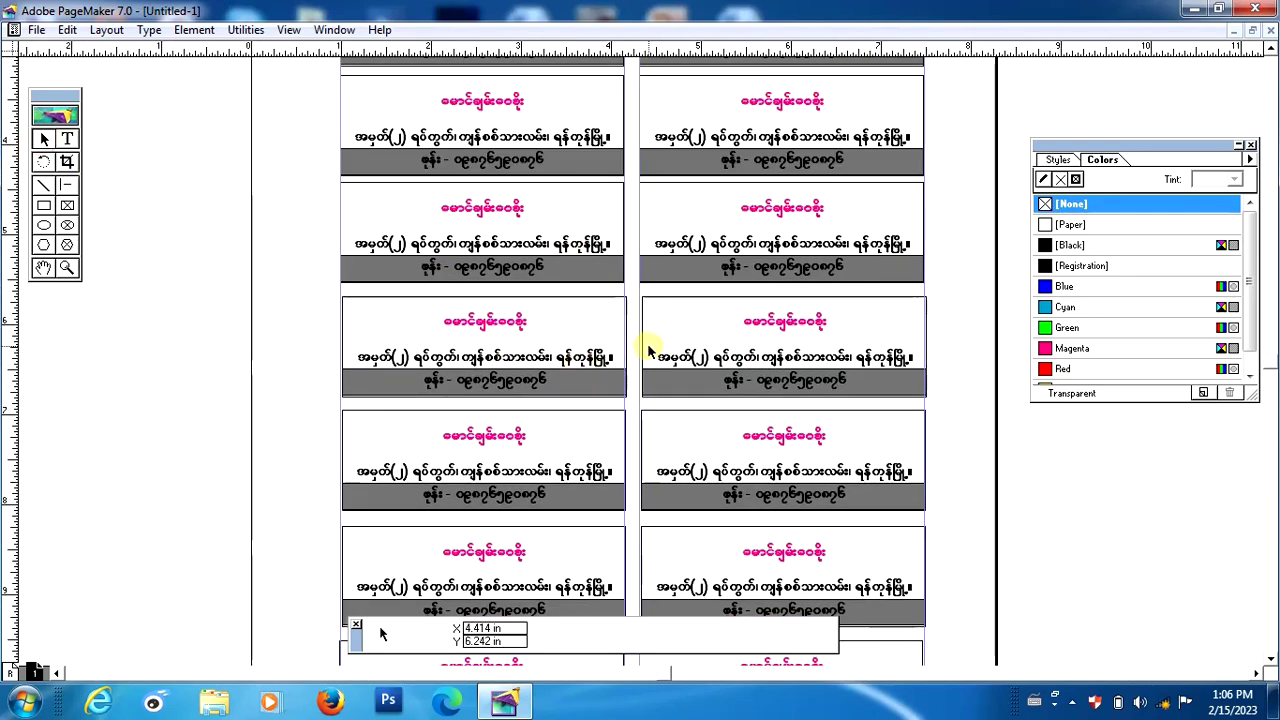